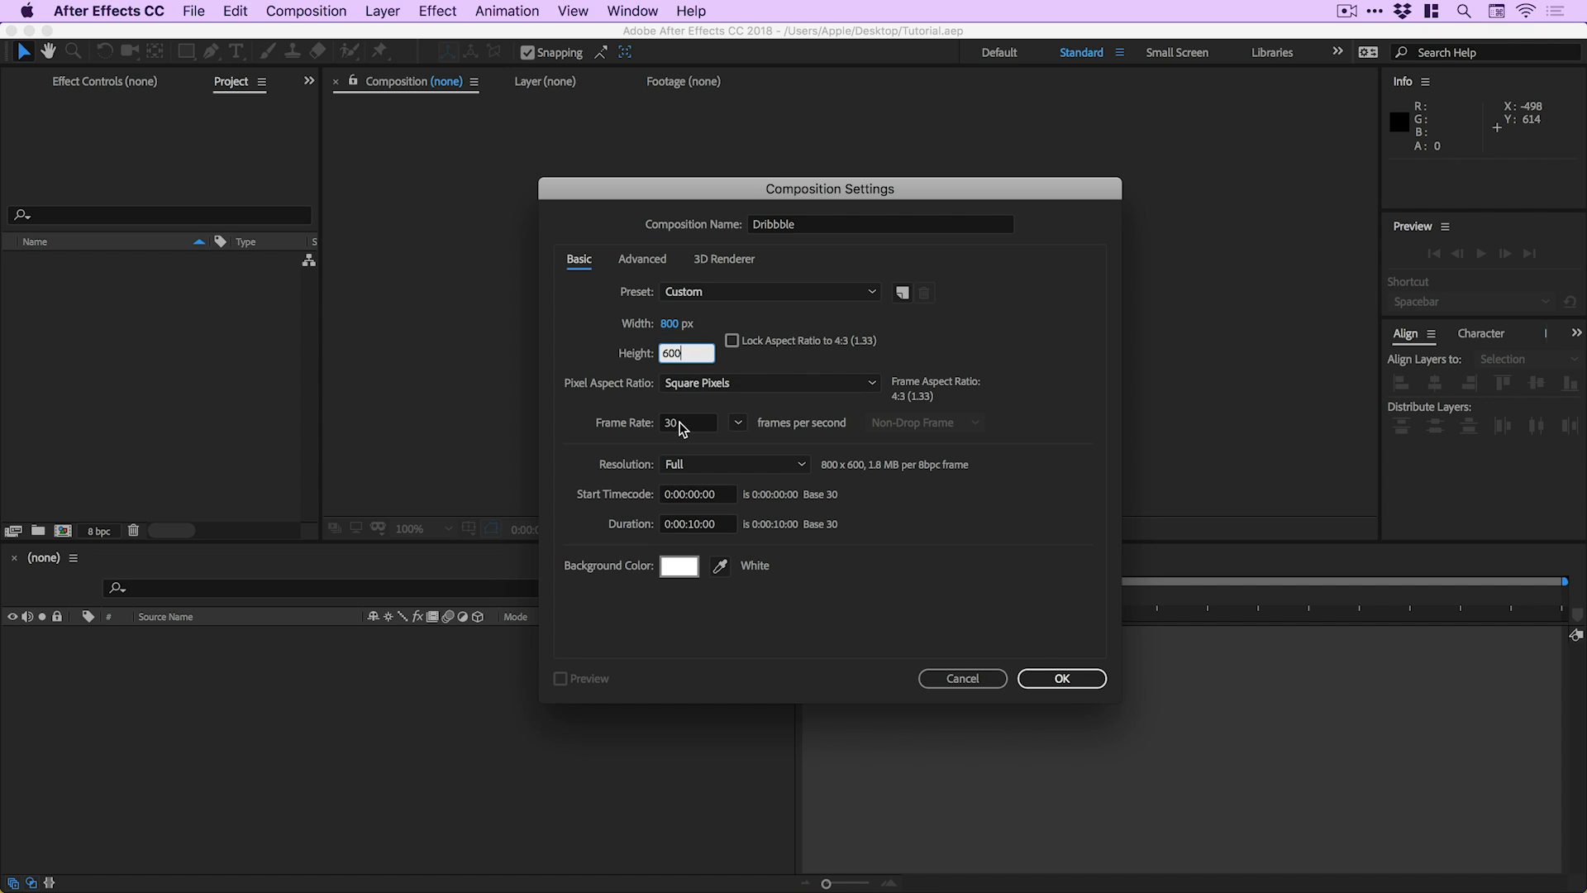
Finish creating the 800 x 600 px, 30 fps Dribbble composition with a gray 8A8A8A background
{"action": "left_click", "coordinate": [683, 425]}
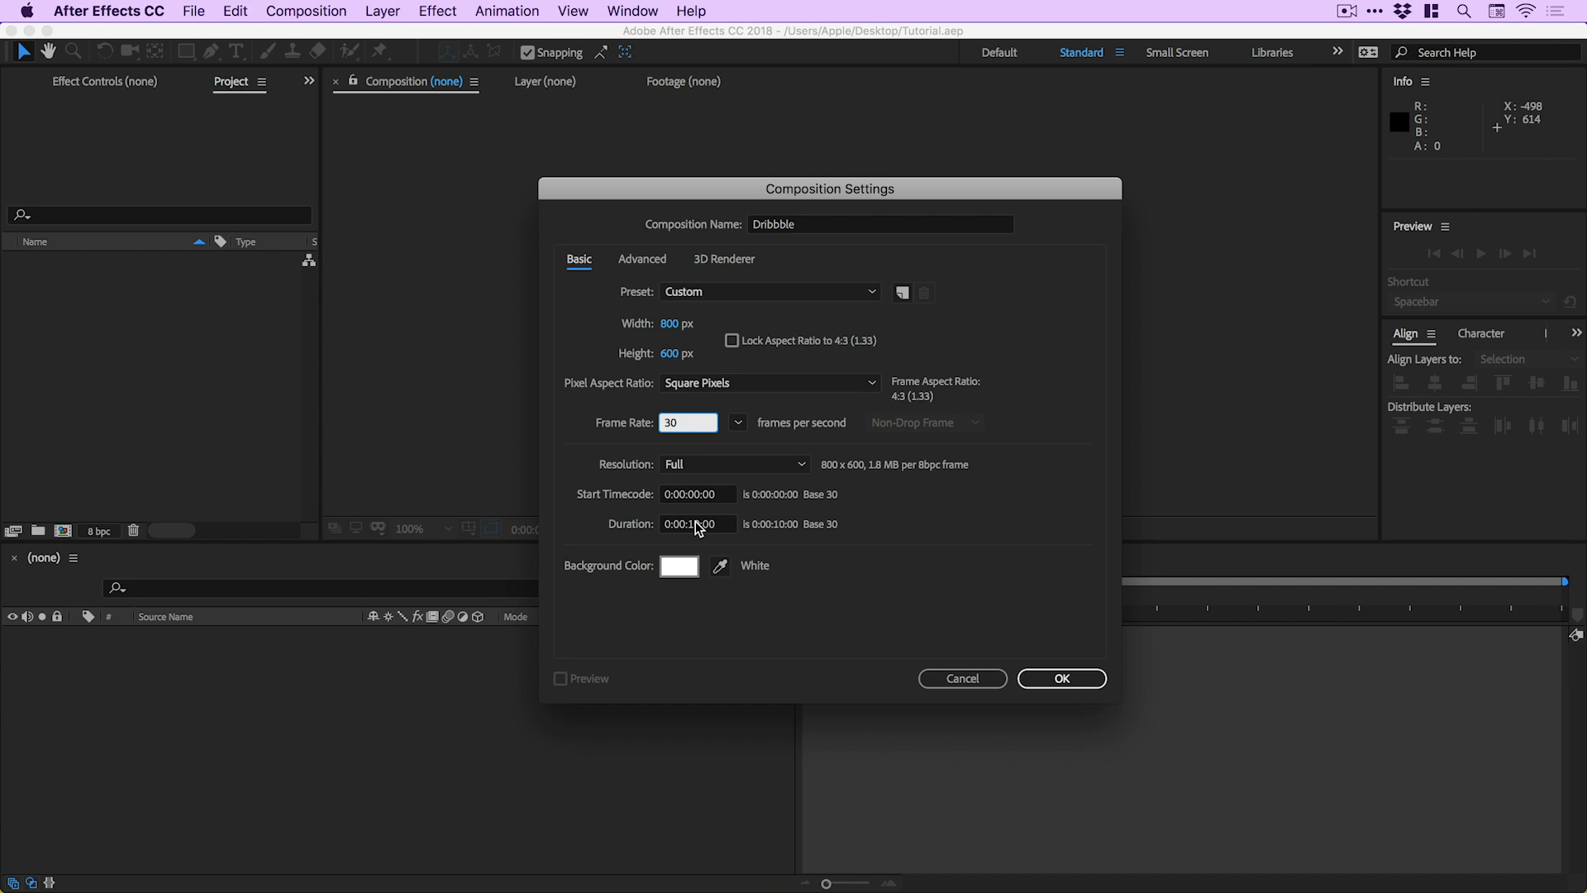
{"action": "left_click", "coordinate": [689, 573]}
{"action": "left_click_drag", "start_coordinate": [799, 389], "coordinate": [798, 428]}
{"action": "left_click", "coordinate": [1261, 316]}
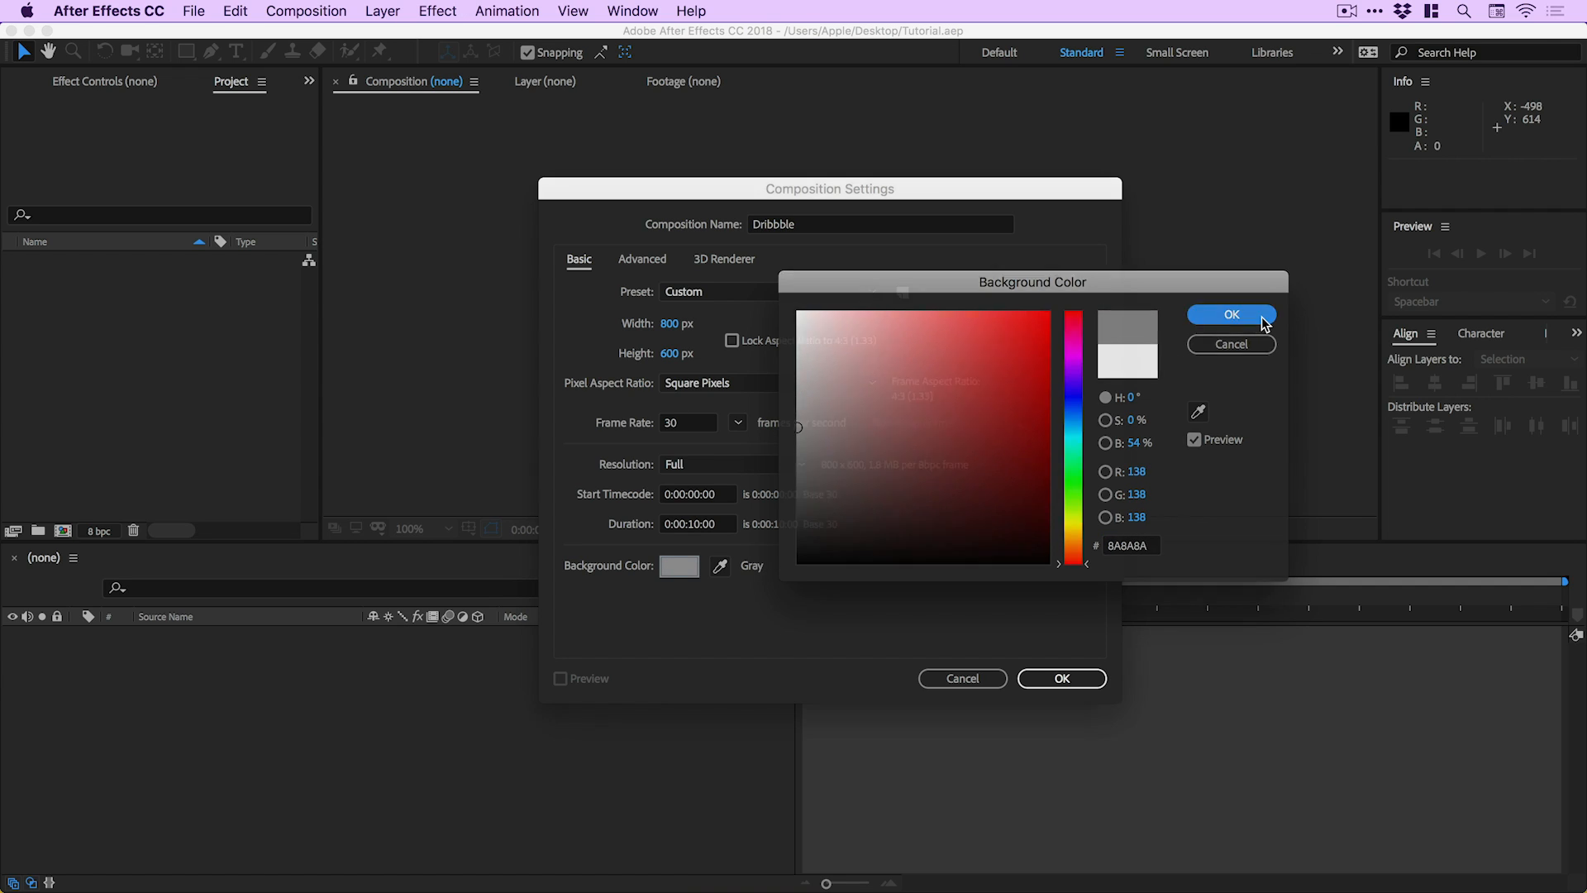
{"action": "left_click", "coordinate": [1066, 677]}
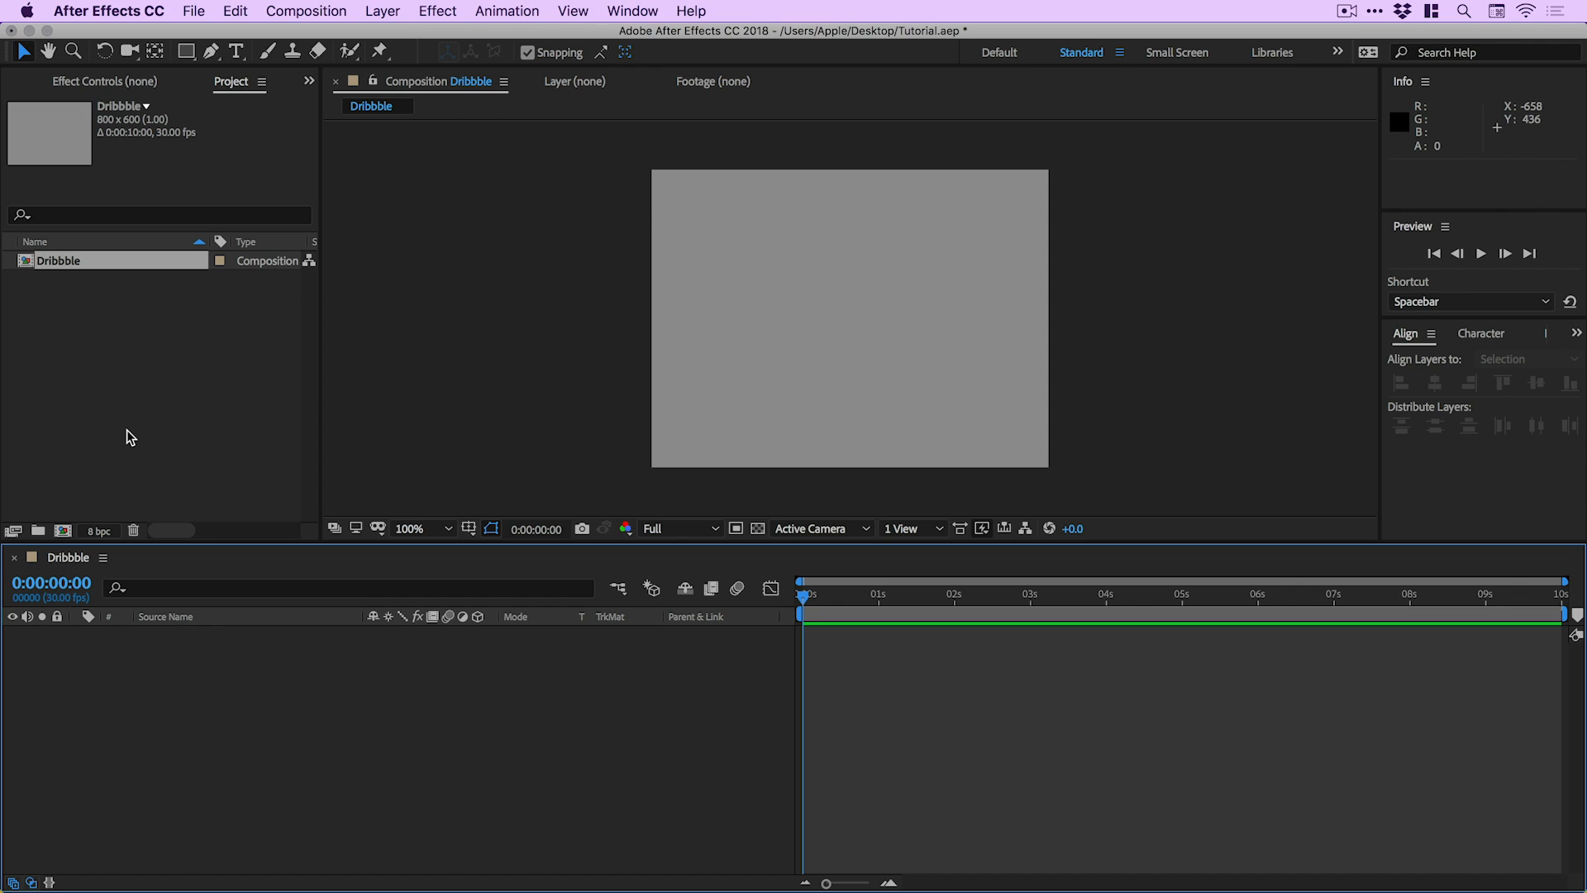
Create a second composition 375 px wide and 812 px high with a dark gray background
{"action": "left_click", "coordinate": [335, 9]}
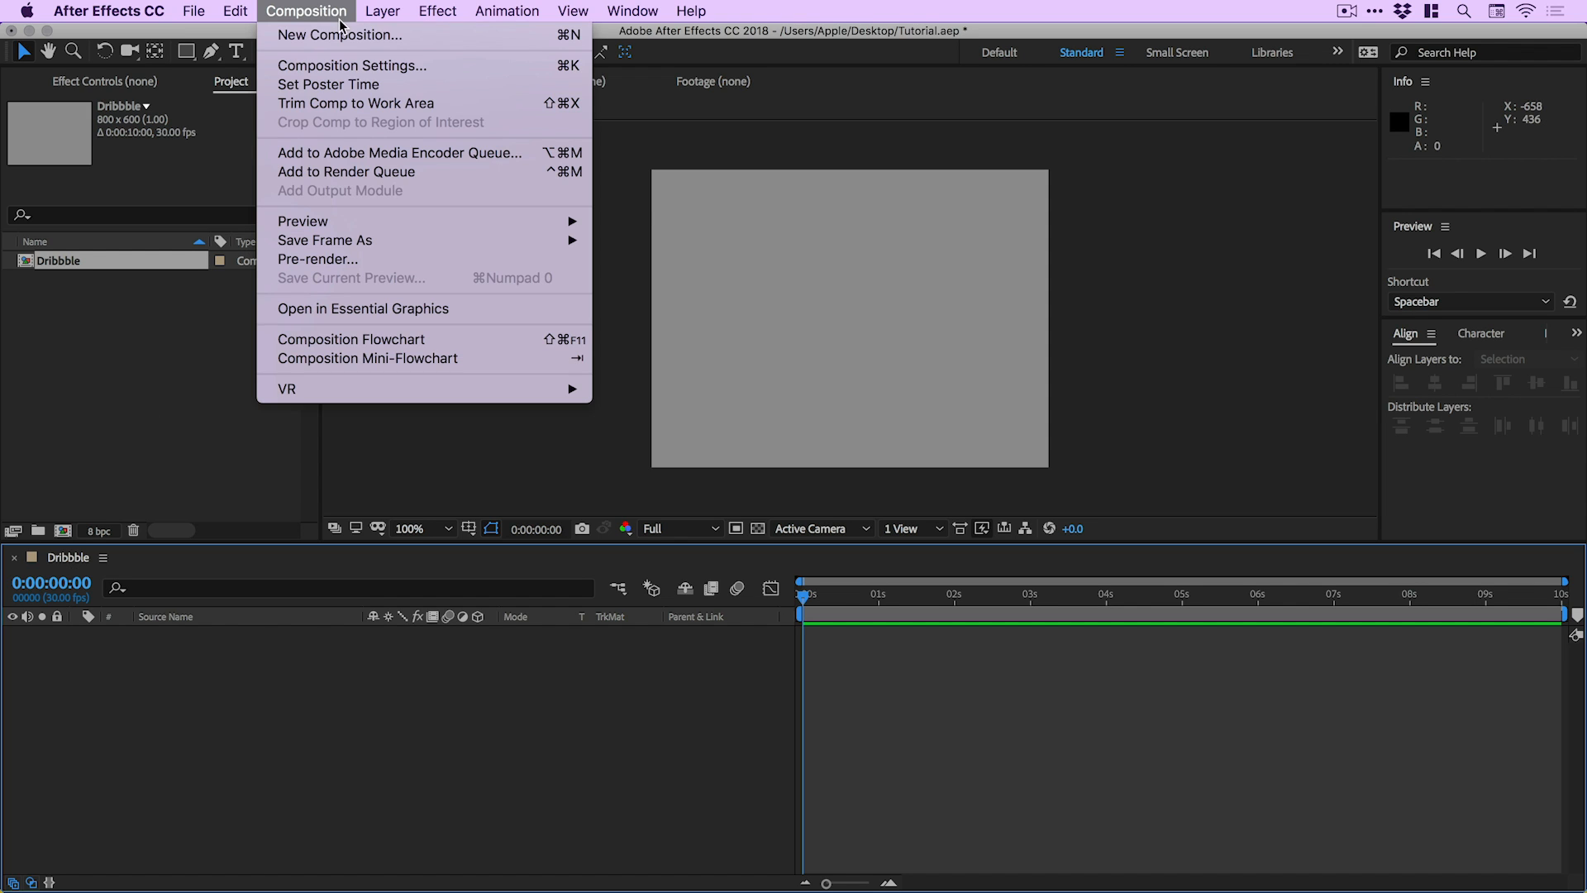
{"action": "left_click", "coordinate": [341, 36]}
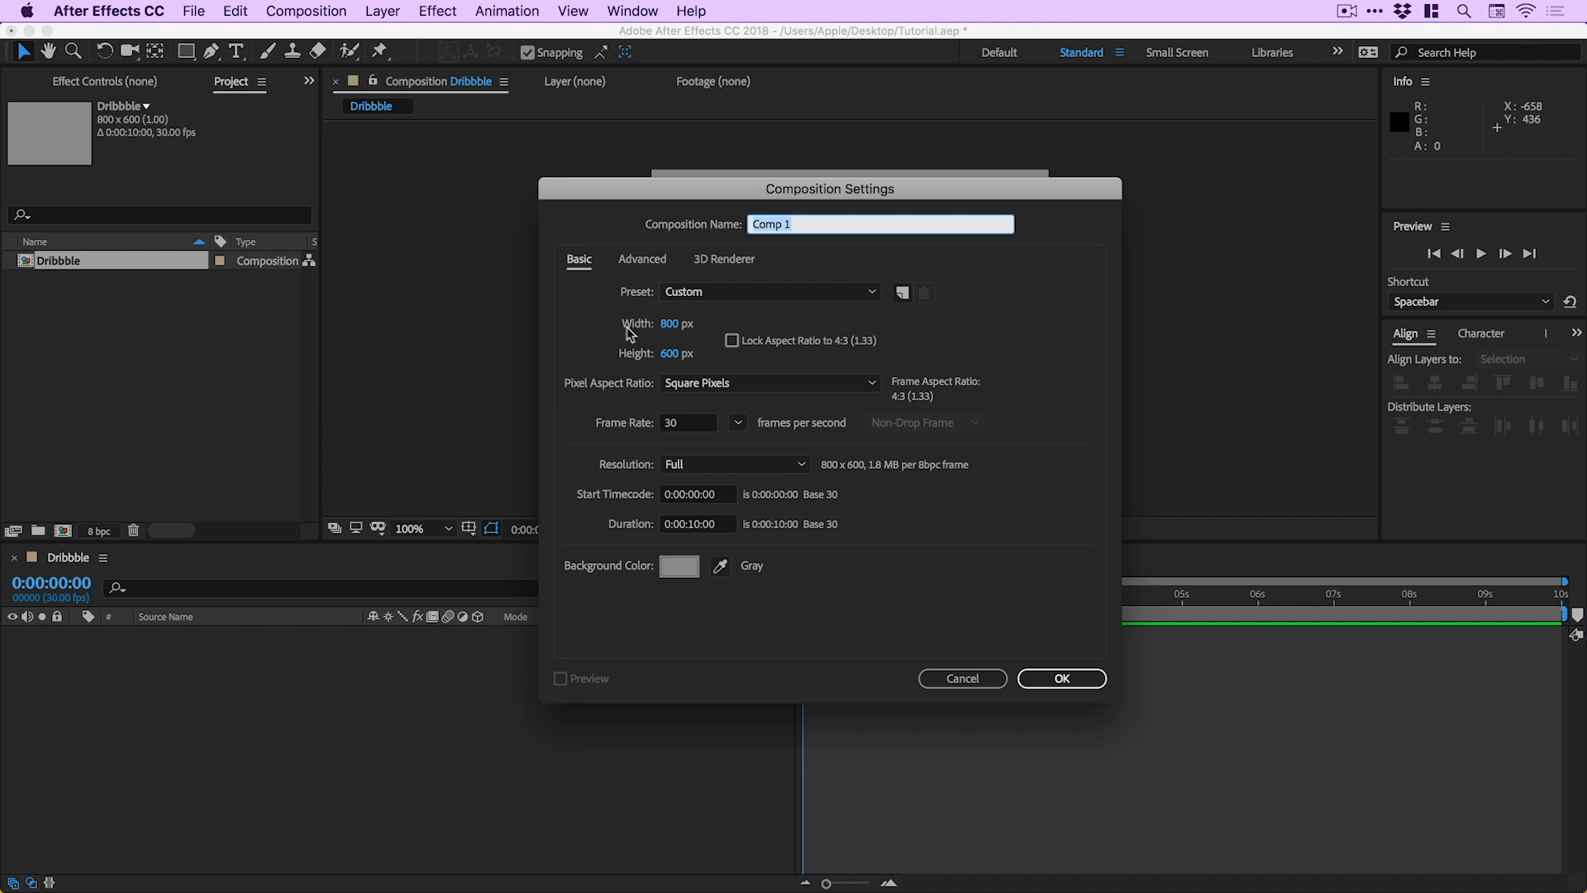
{"action": "left_click", "coordinate": [670, 324]}
{"action": "type", "text": "375"}
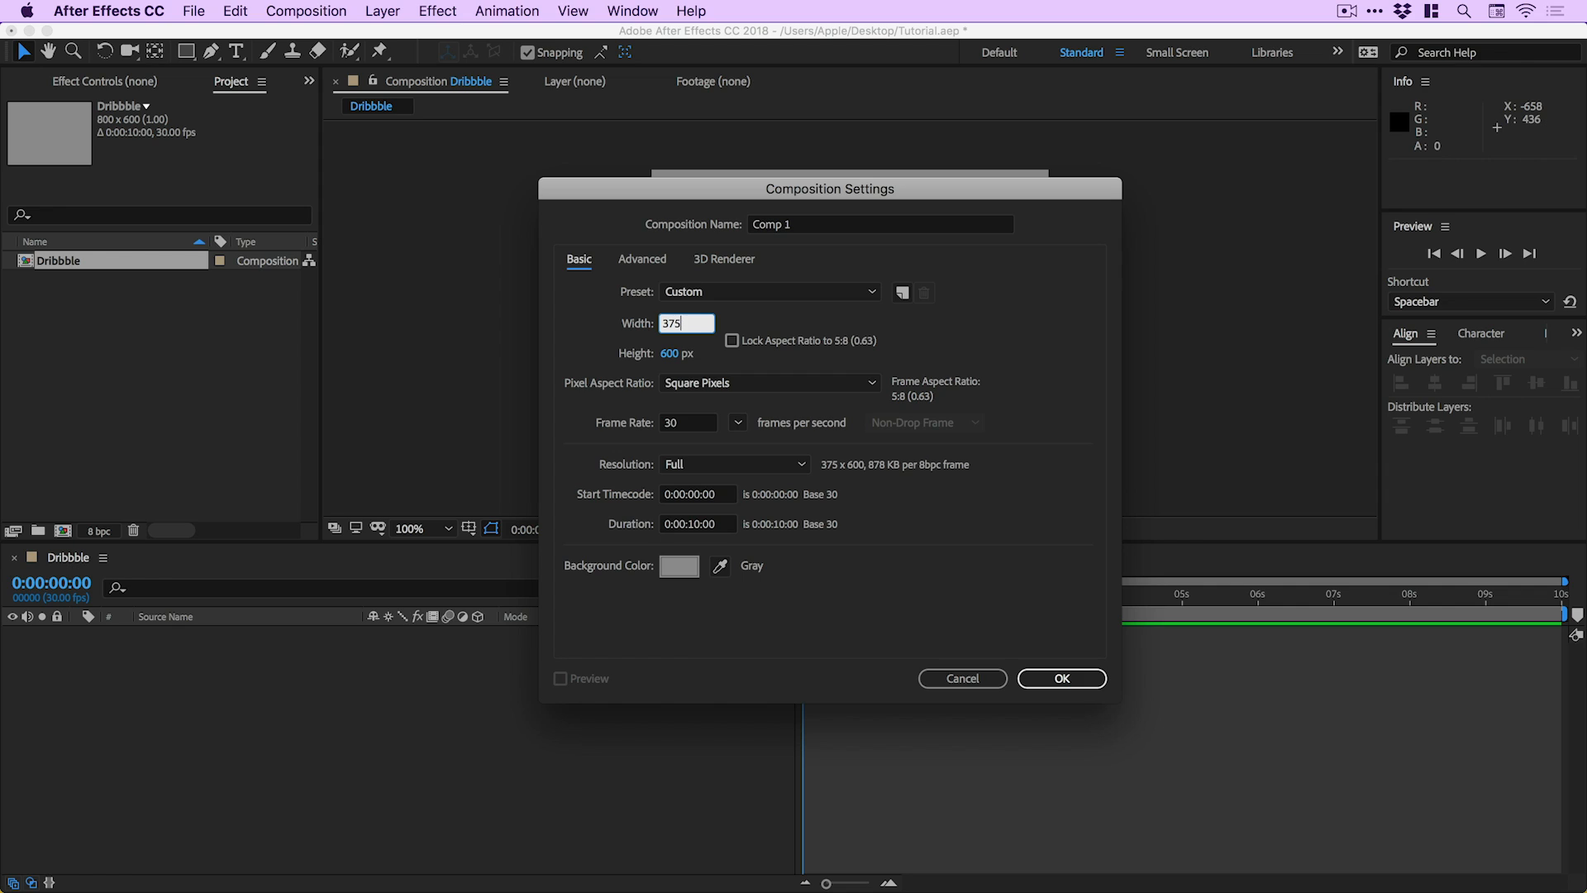
{"action": "left_click", "coordinate": [671, 353]}
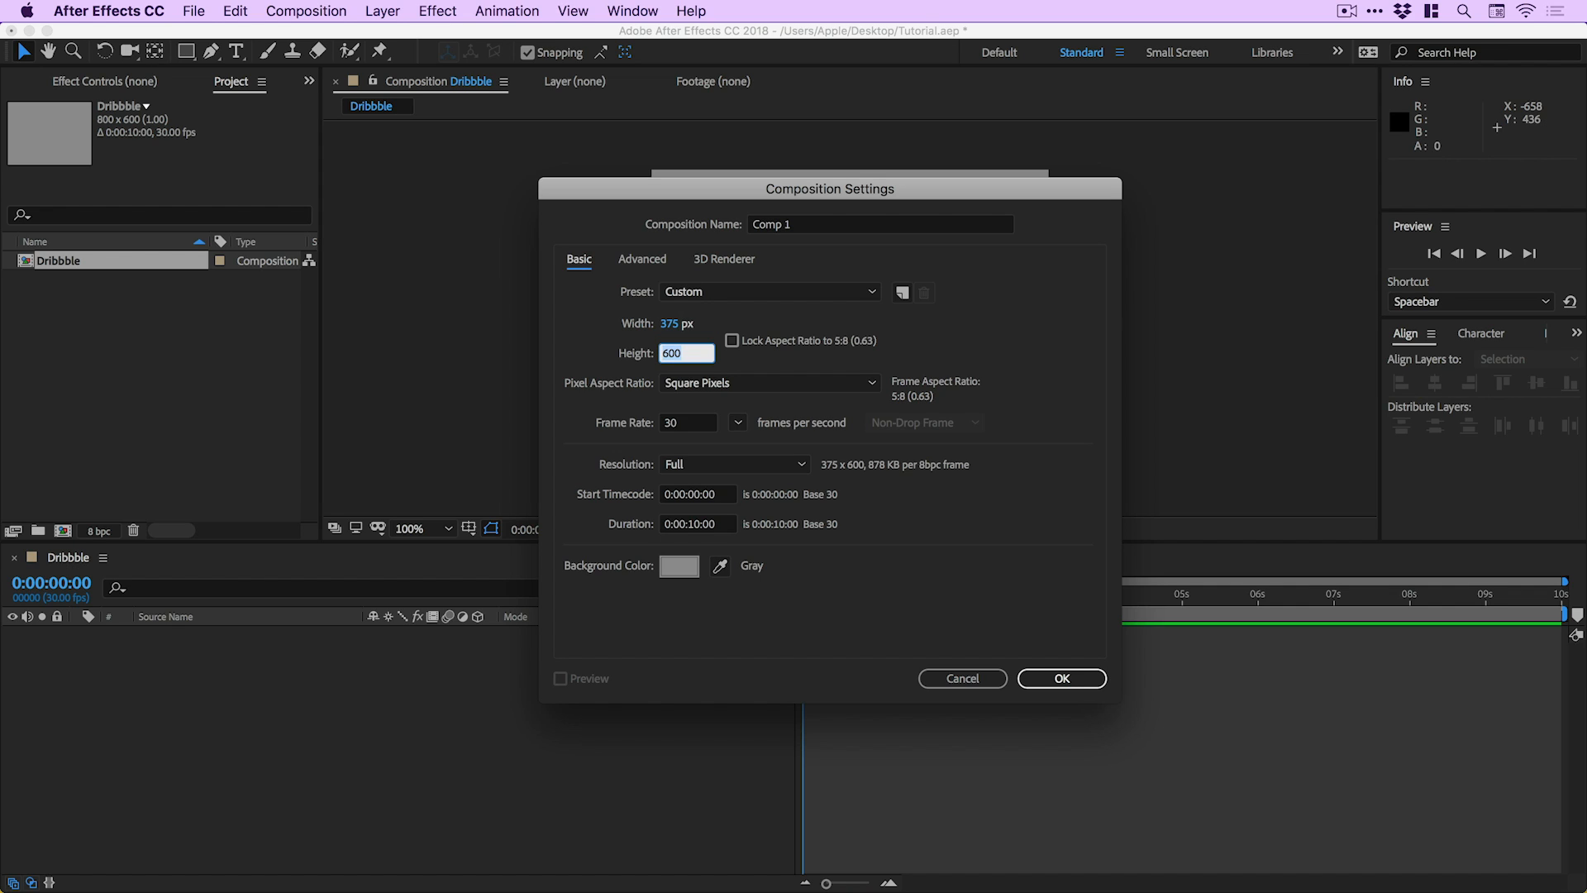
{"action": "type", "text": "812"}
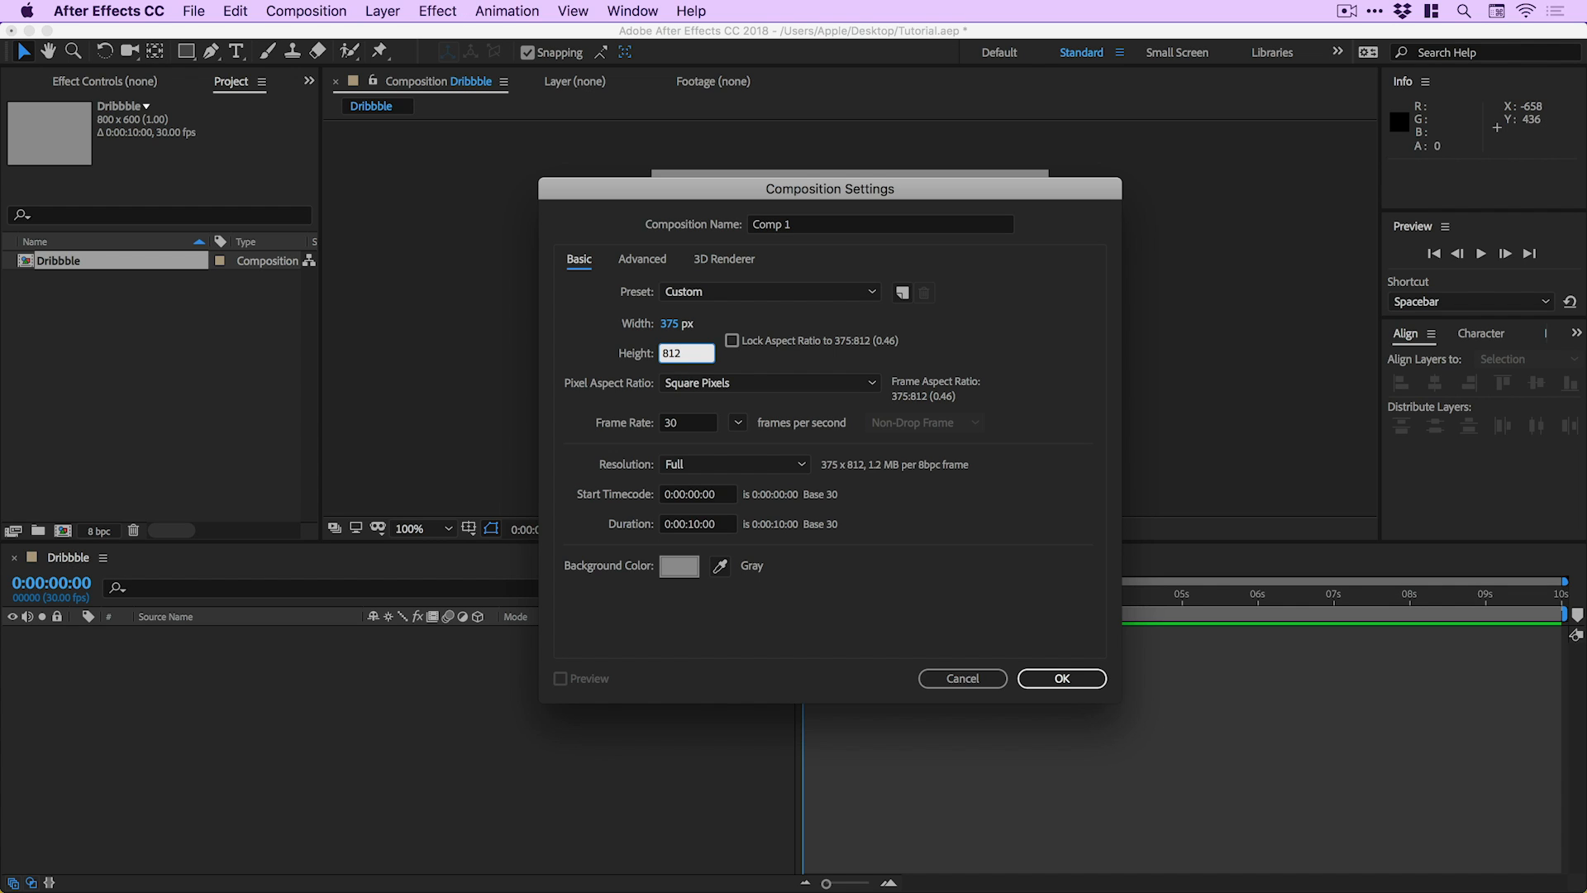
{"action": "left_click", "coordinate": [679, 565]}
{"action": "type", "text": "2D2D2D"}
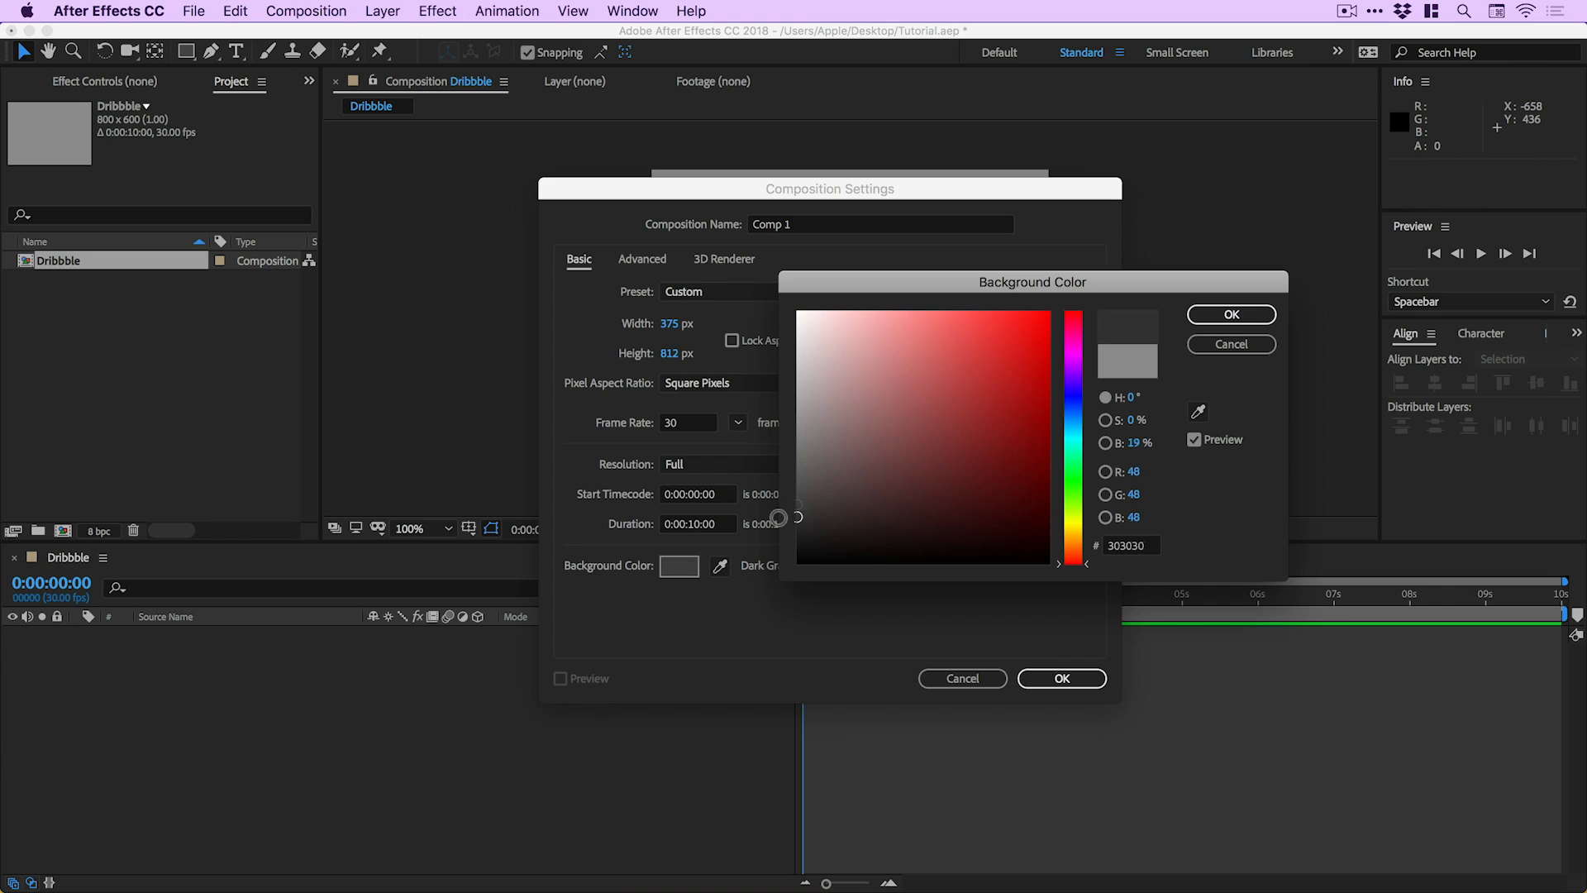
{"action": "left_click", "coordinate": [1234, 316]}
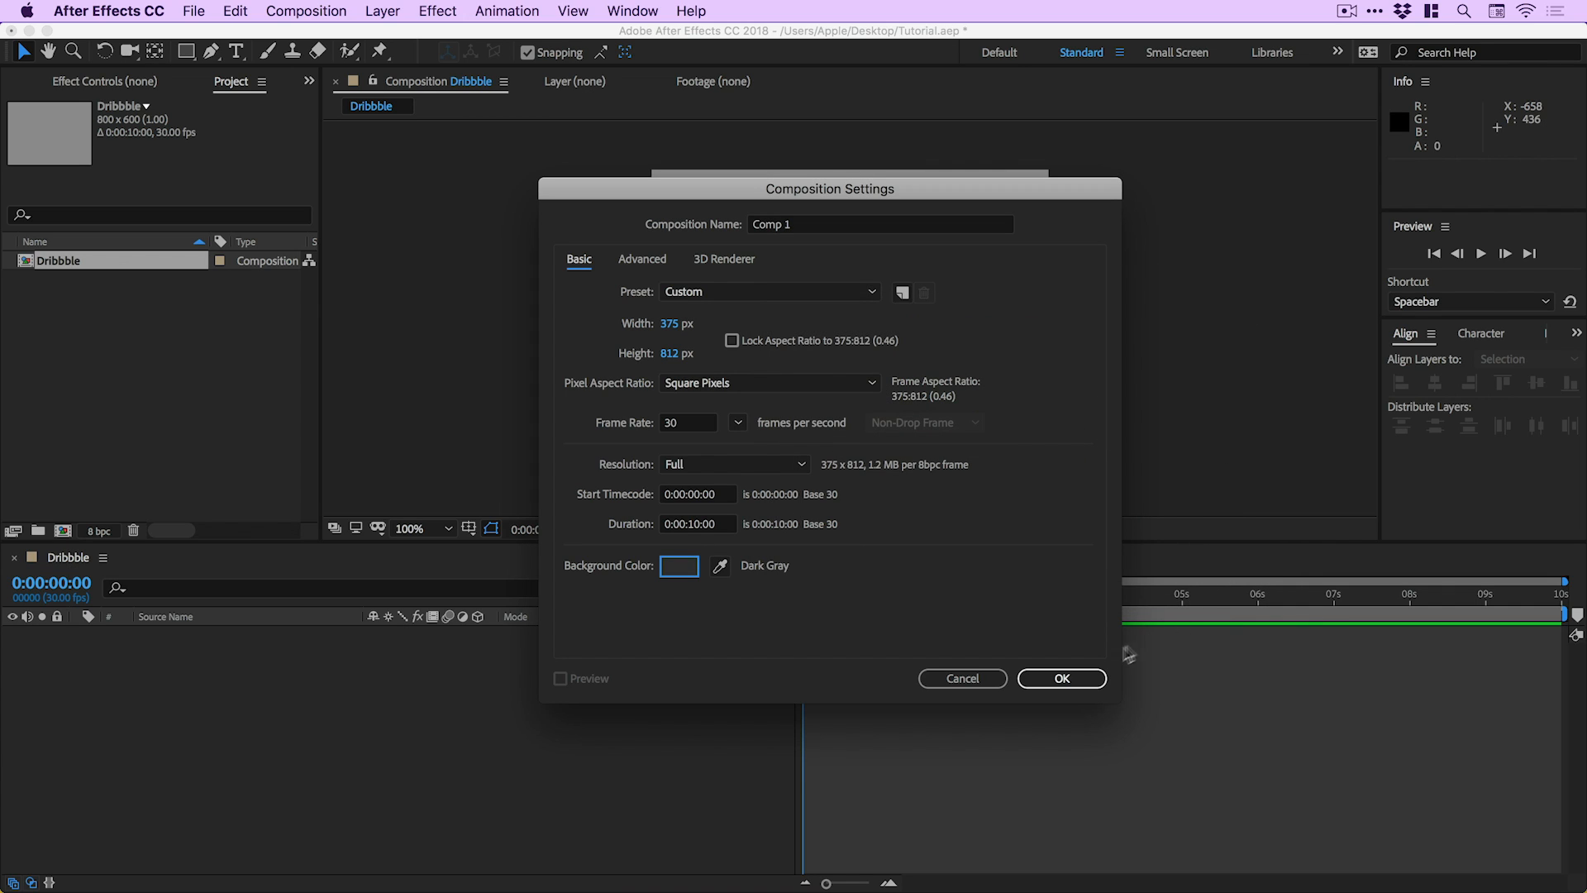
{"action": "left_click", "coordinate": [1062, 679]}
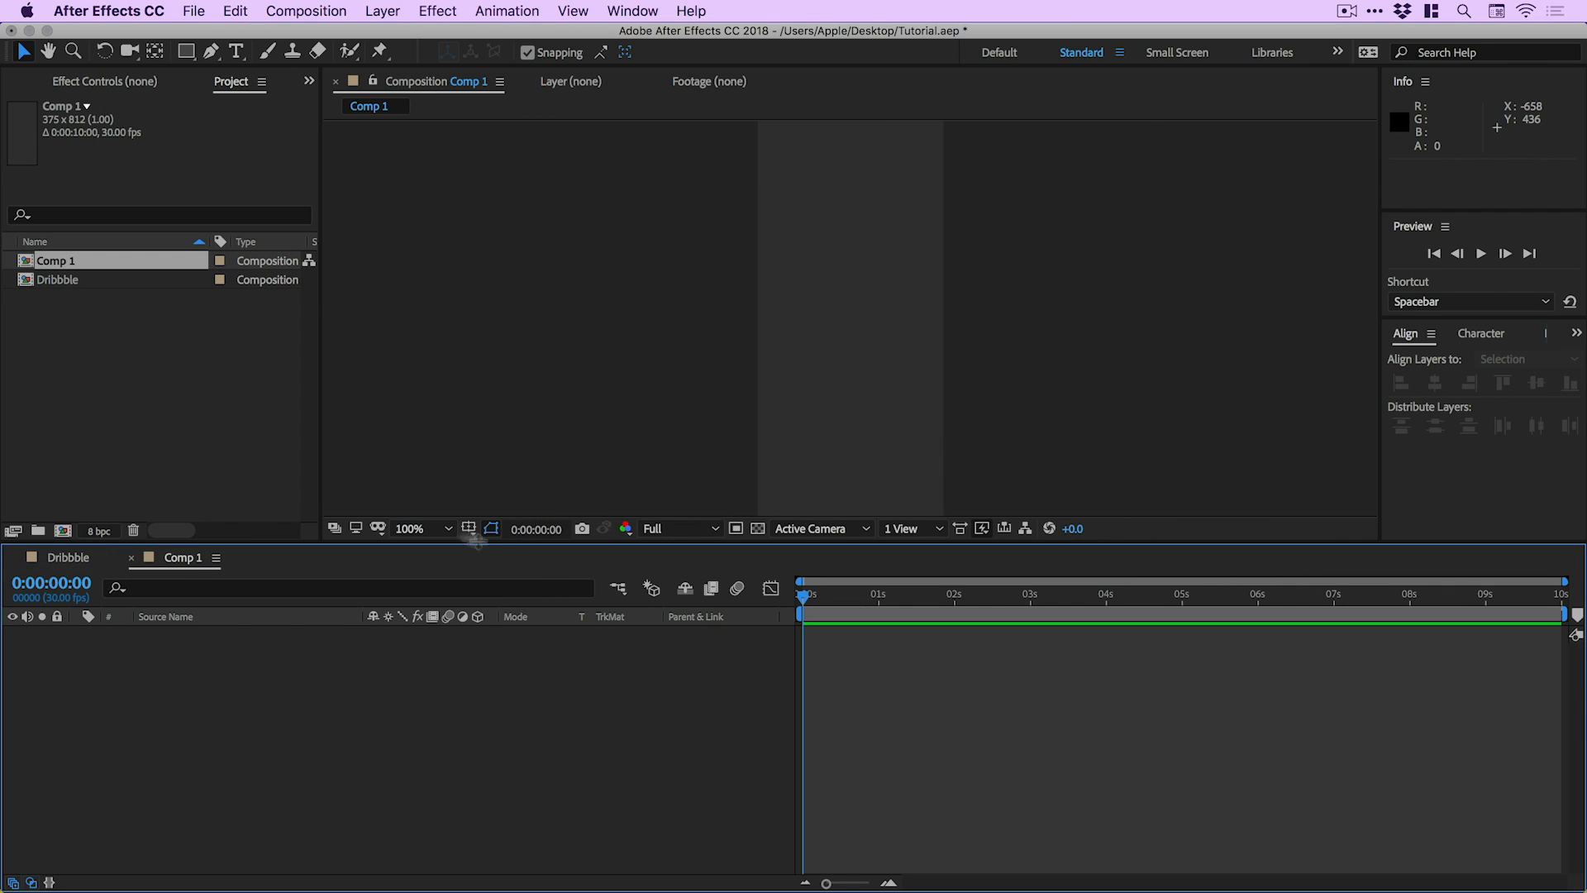
Rename the new 375 x 812 px composition as iPhone X
{"action": "right_click", "coordinate": [61, 260]}
{"action": "left_click", "coordinate": [109, 538]}
{"action": "key", "text": "BackSpace"}
{"action": "type", "text": "iP"}
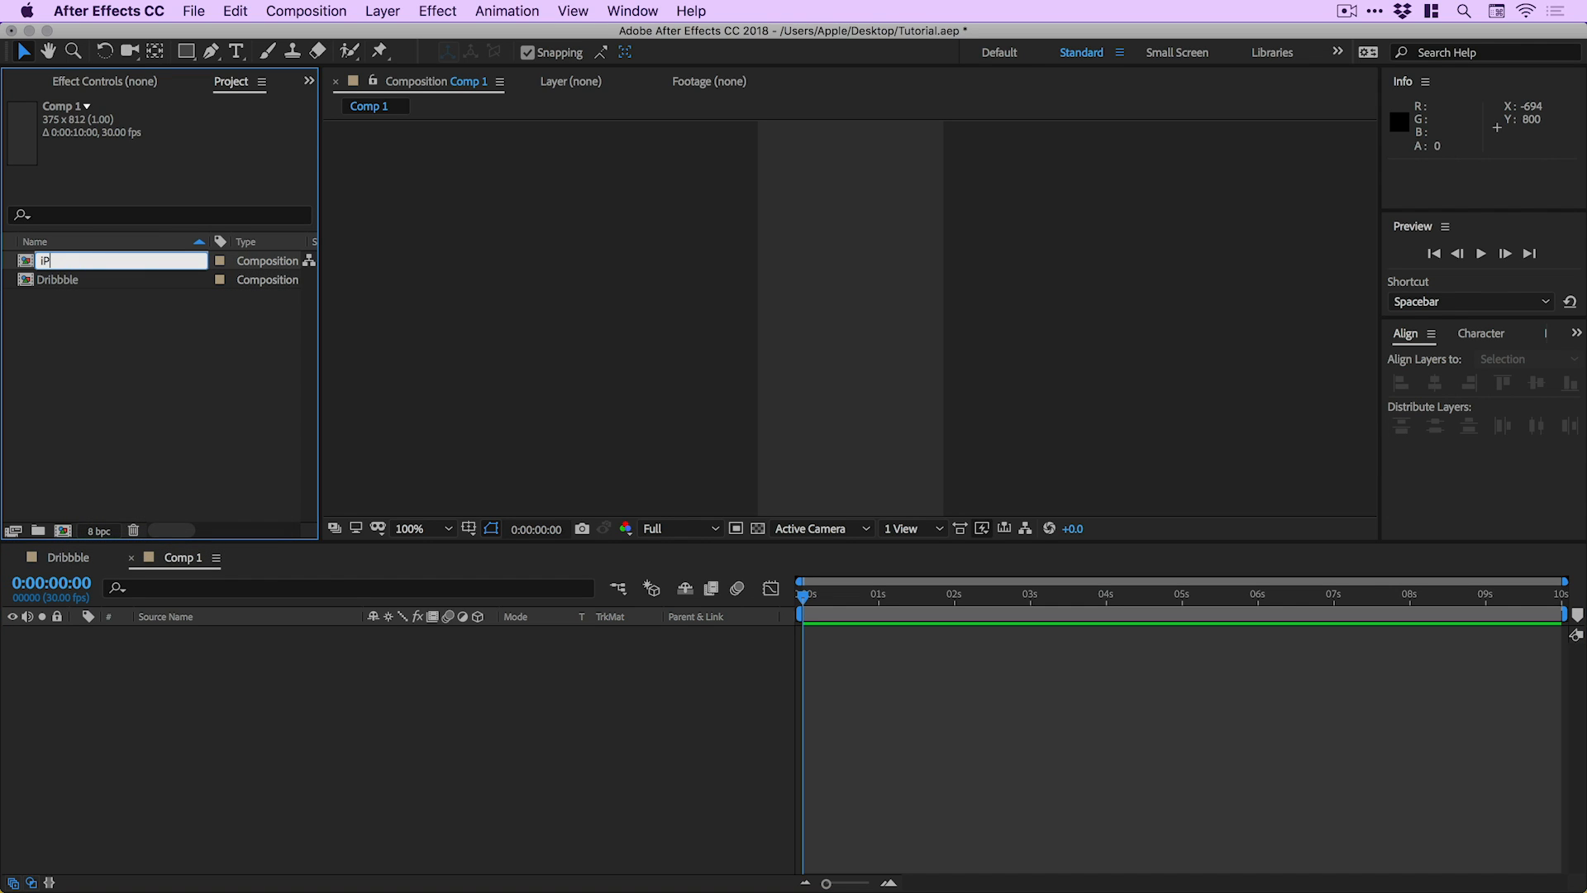
{"action": "type", "text": "hone X"}
{"action": "key", "text": "Return"}
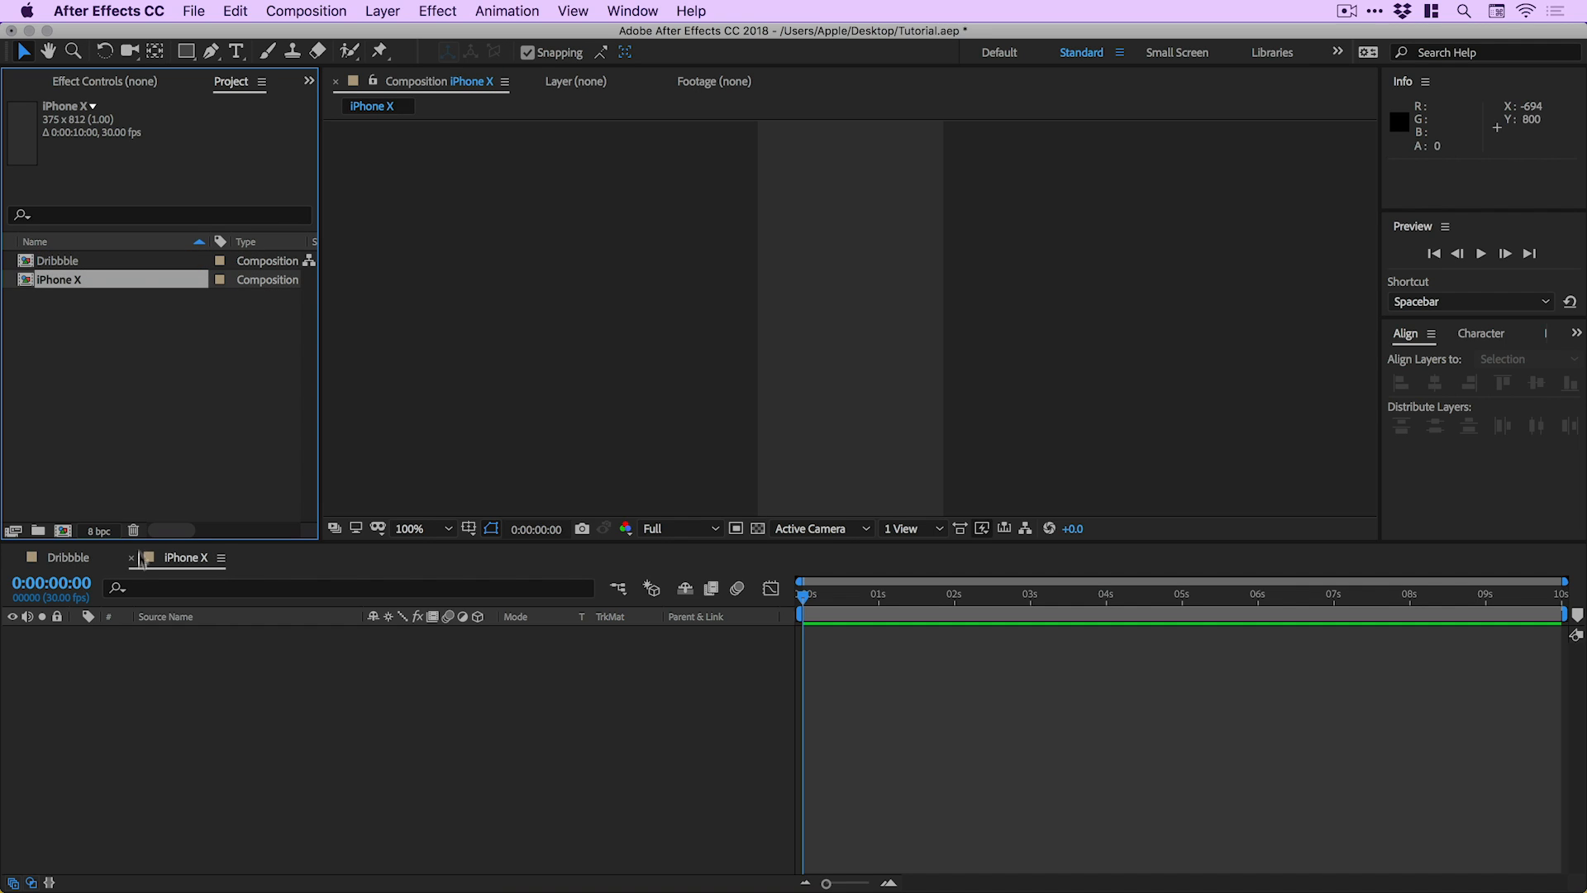
{"action": "left_click", "coordinate": [76, 558]}
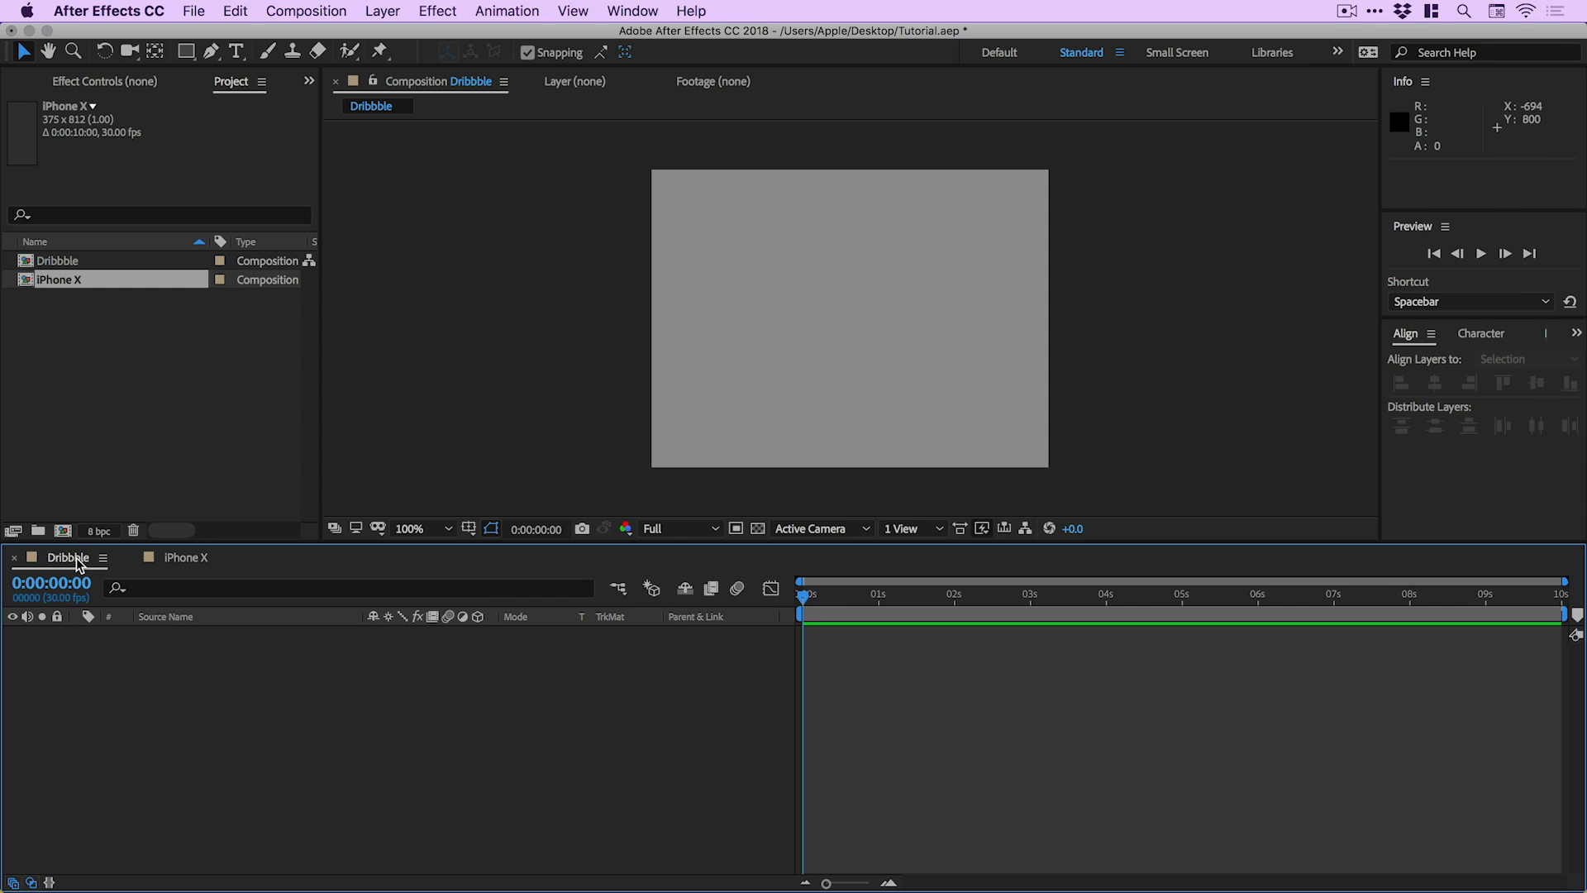
{"action": "left_click", "coordinate": [173, 559]}
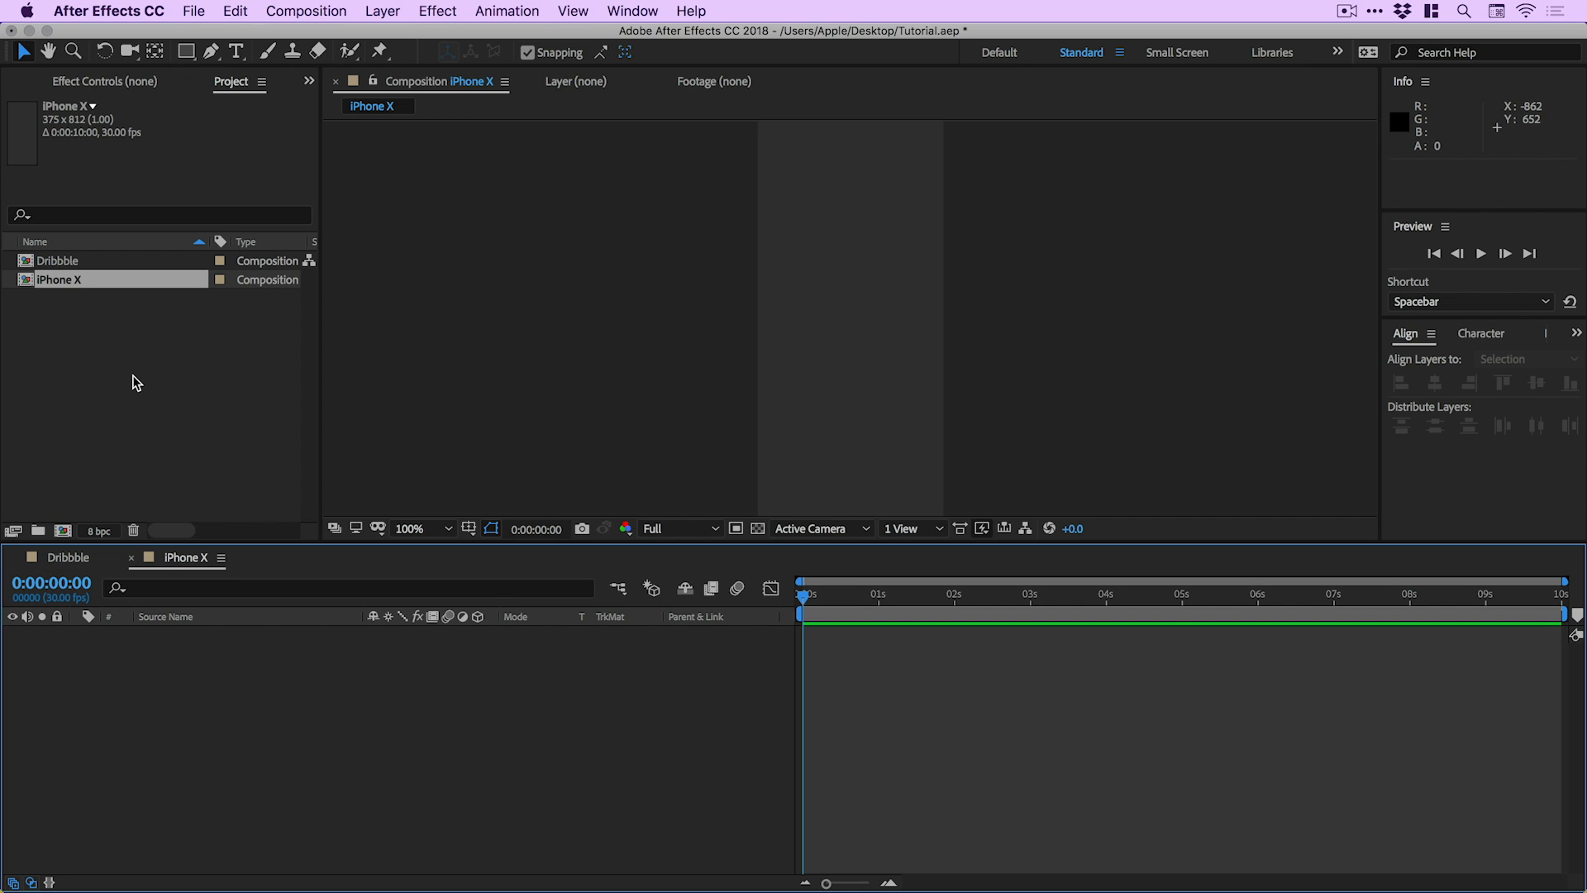
Import Messages.png and Message Conversation.png from the Tutorial folder as footage
{"action": "left_click", "coordinate": [192, 12]}
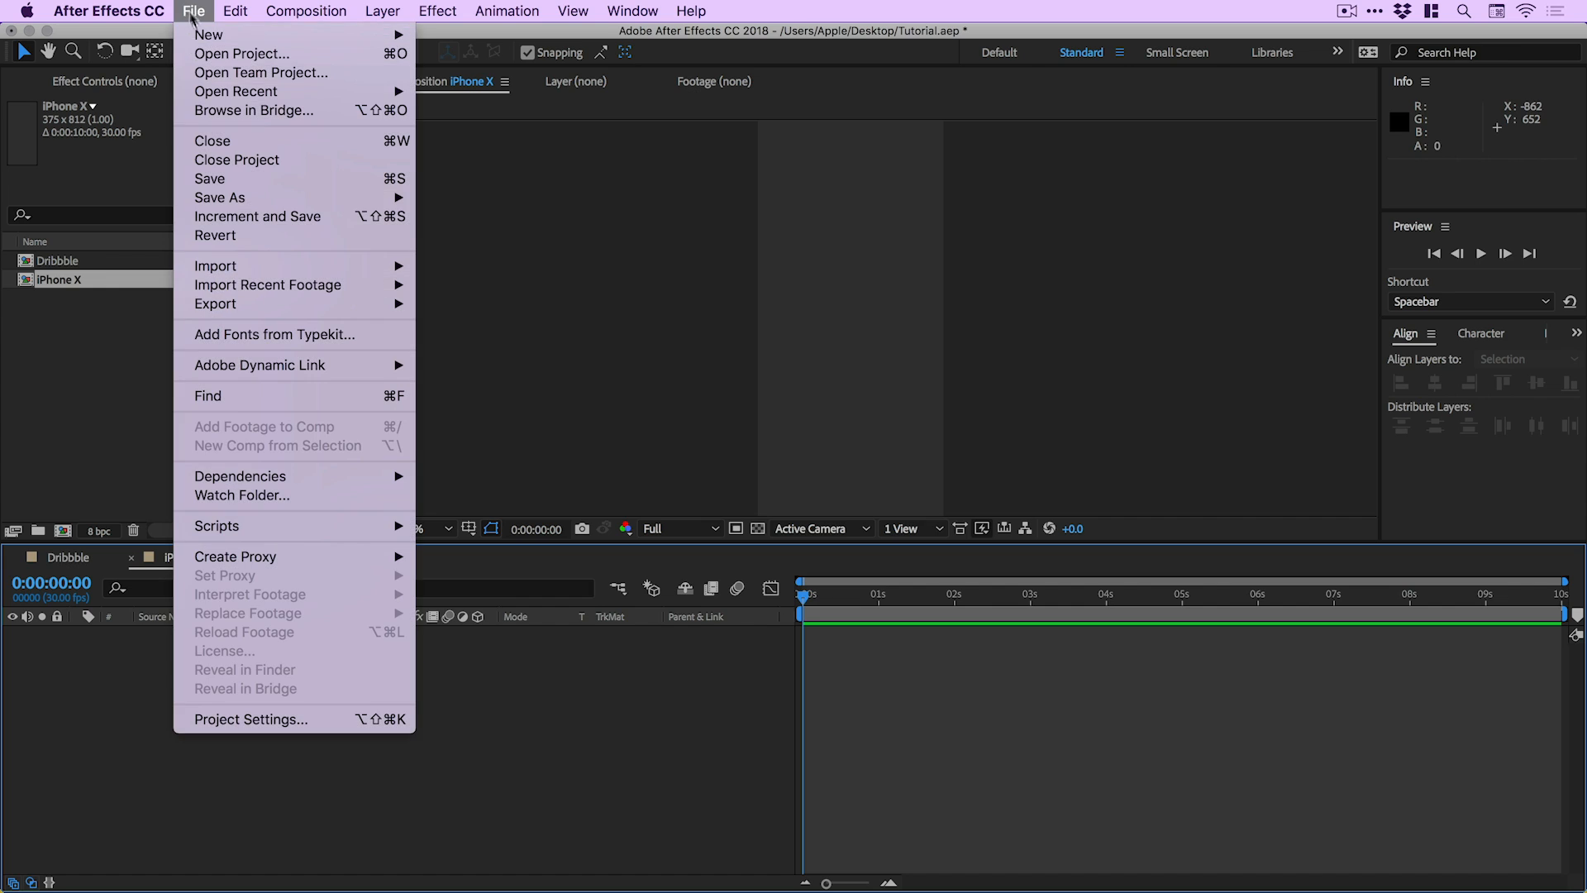
{"action": "mouse_move", "coordinate": [329, 266]}
{"action": "left_click", "coordinate": [479, 264]}
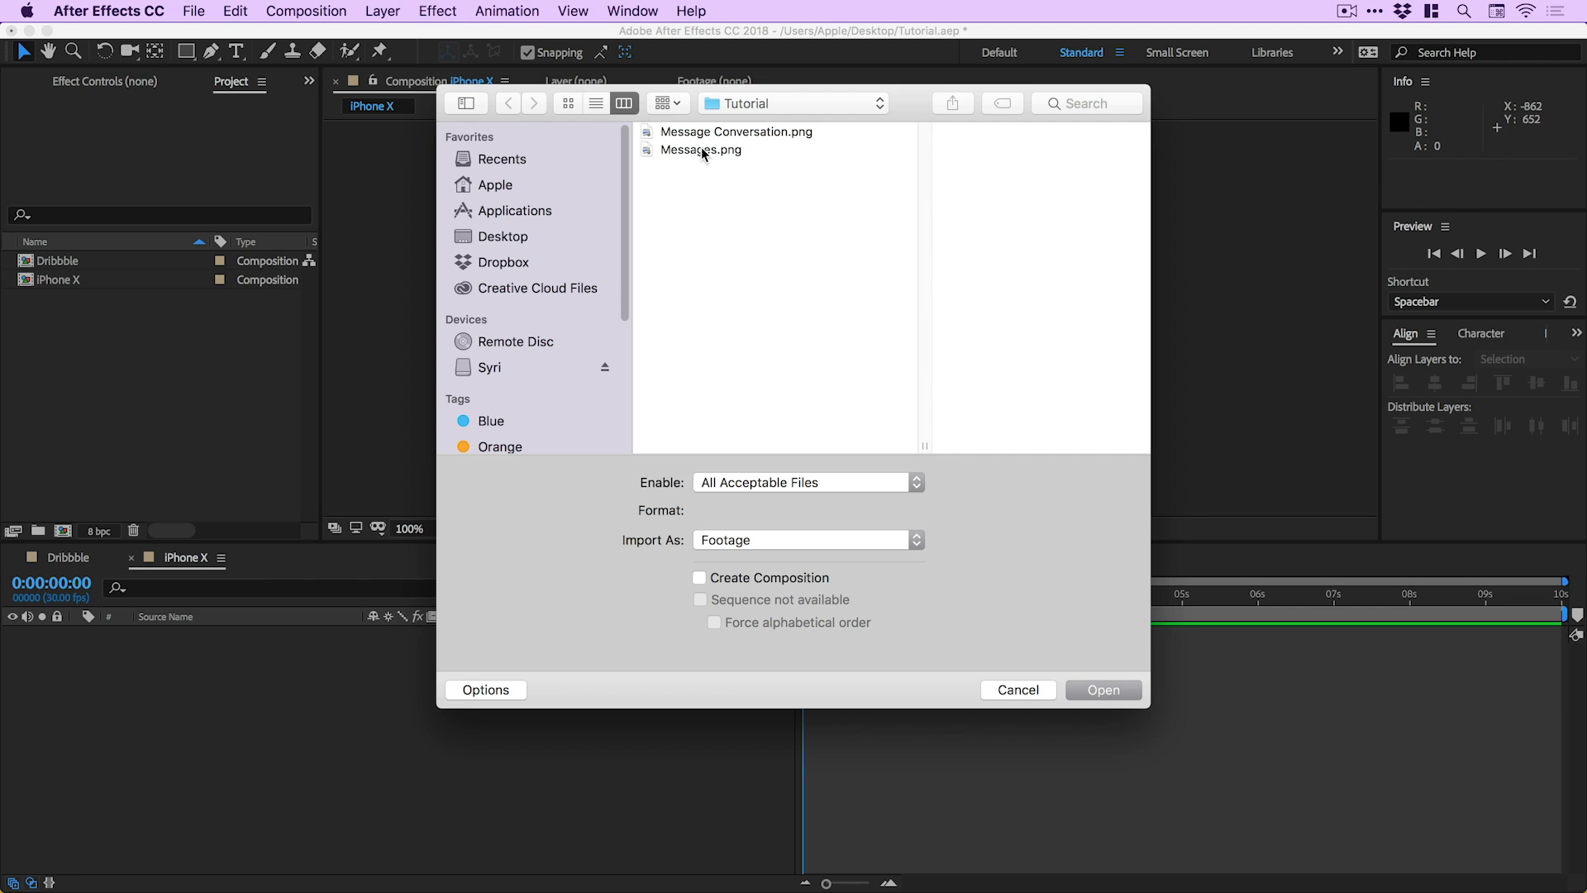
{"action": "left_click", "coordinate": [701, 149]}
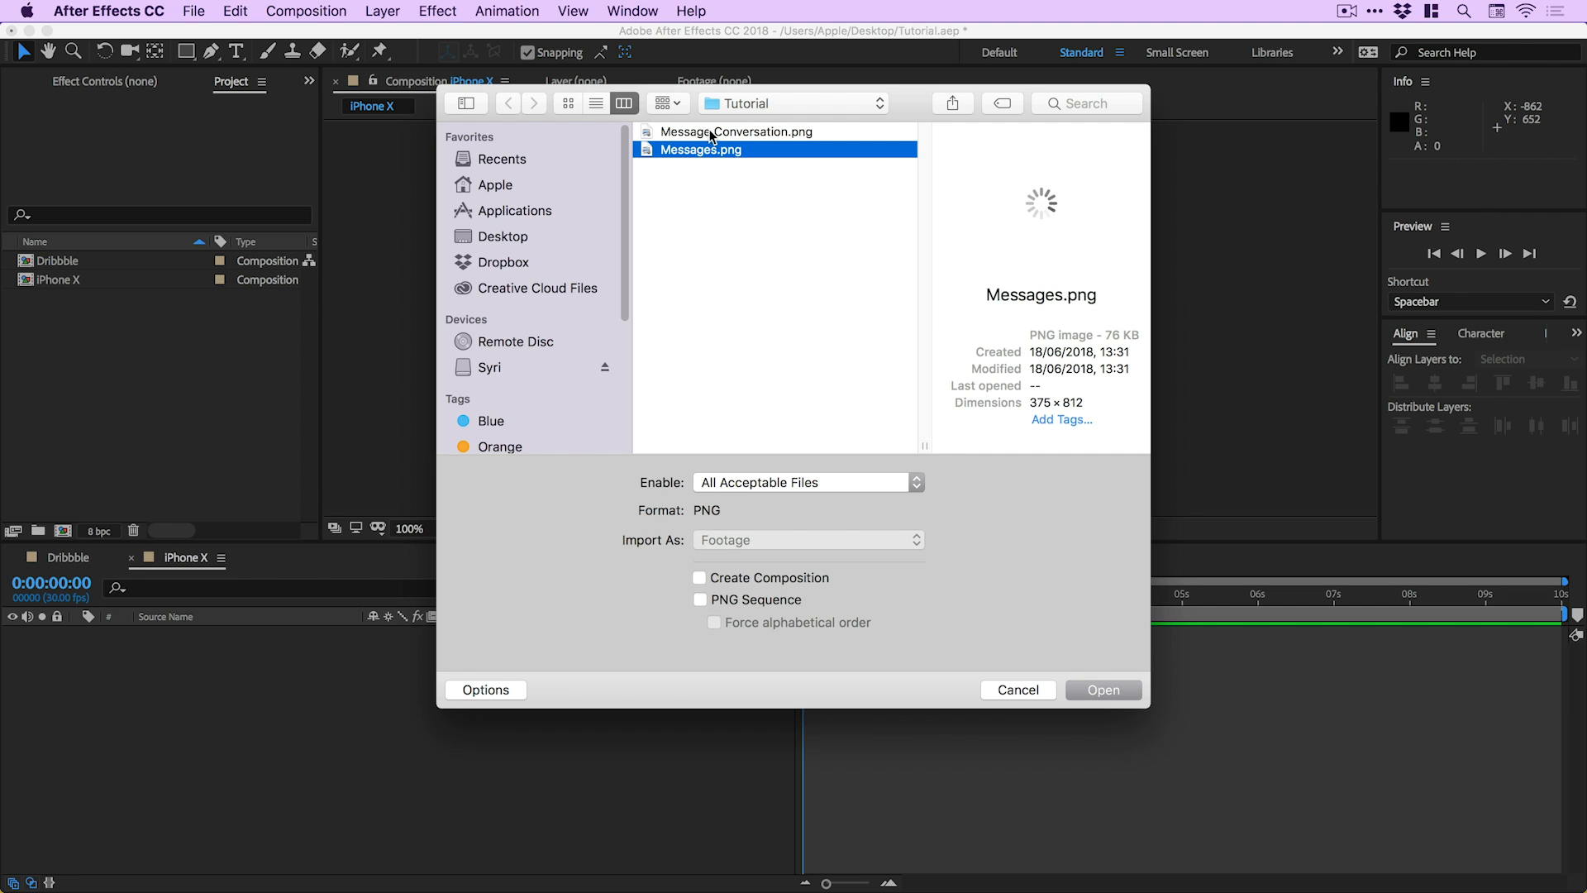
{"action": "left_click", "coordinate": [712, 132], "text": "shift"}
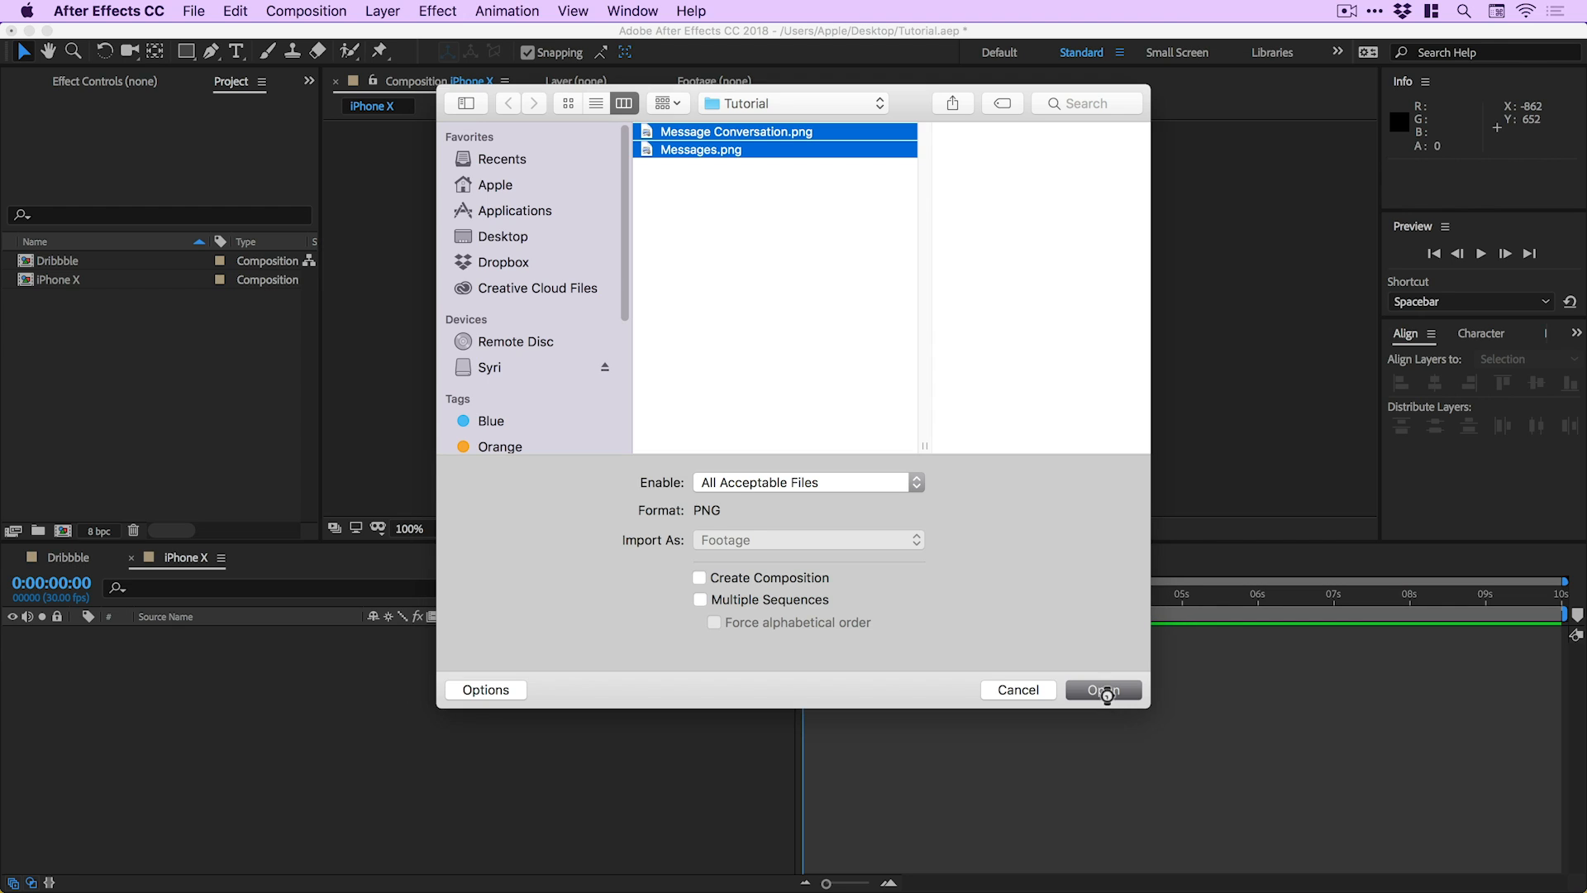
{"action": "left_click", "coordinate": [1104, 691]}
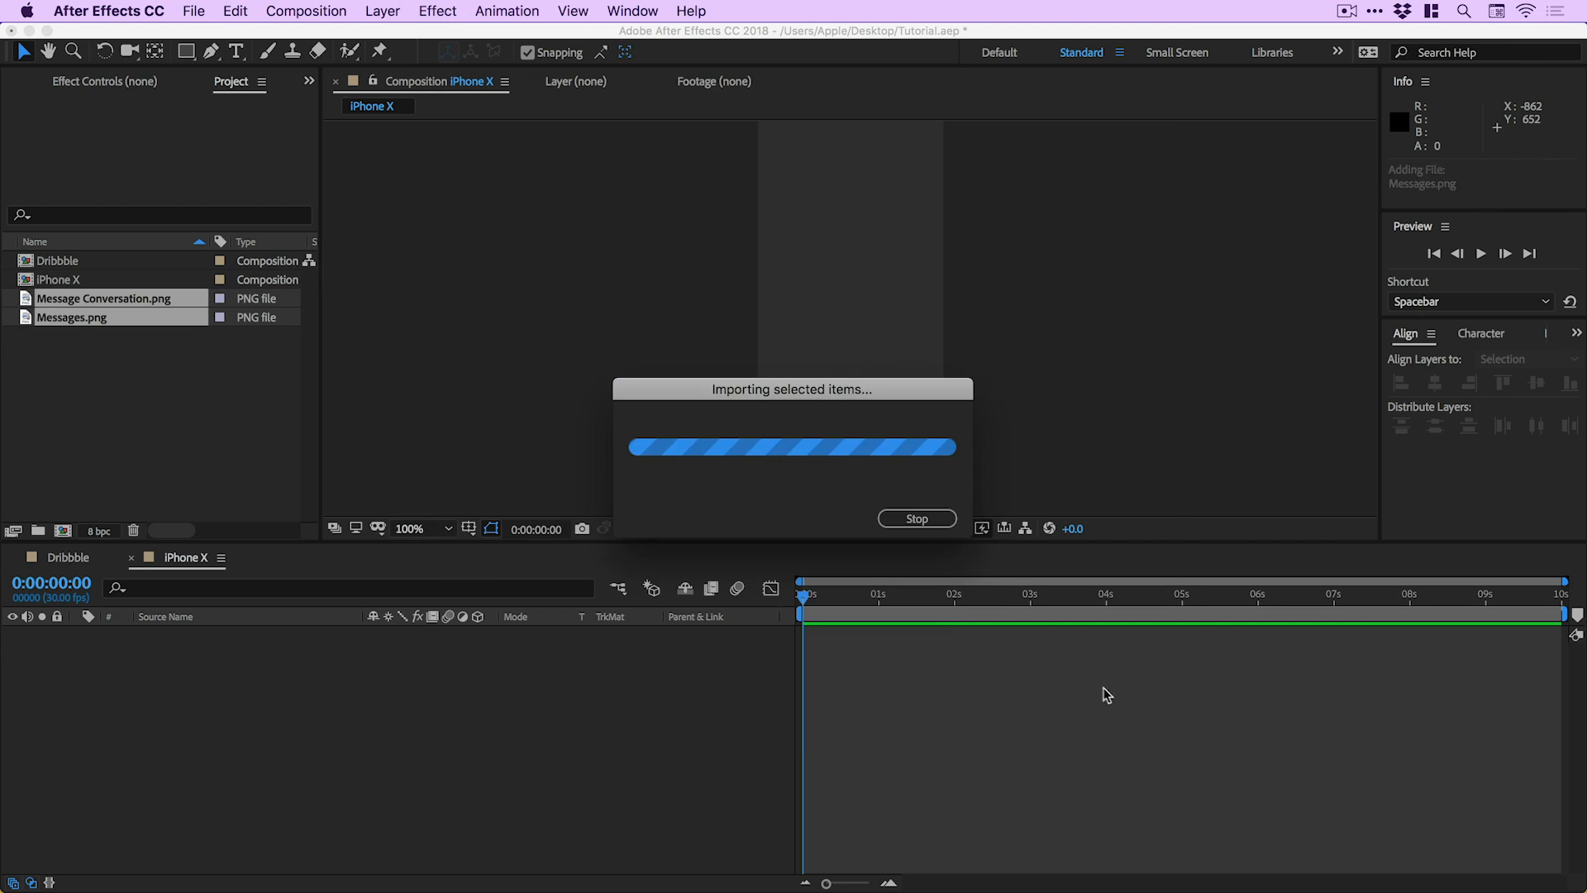
{"action": "left_click", "coordinate": [116, 360]}
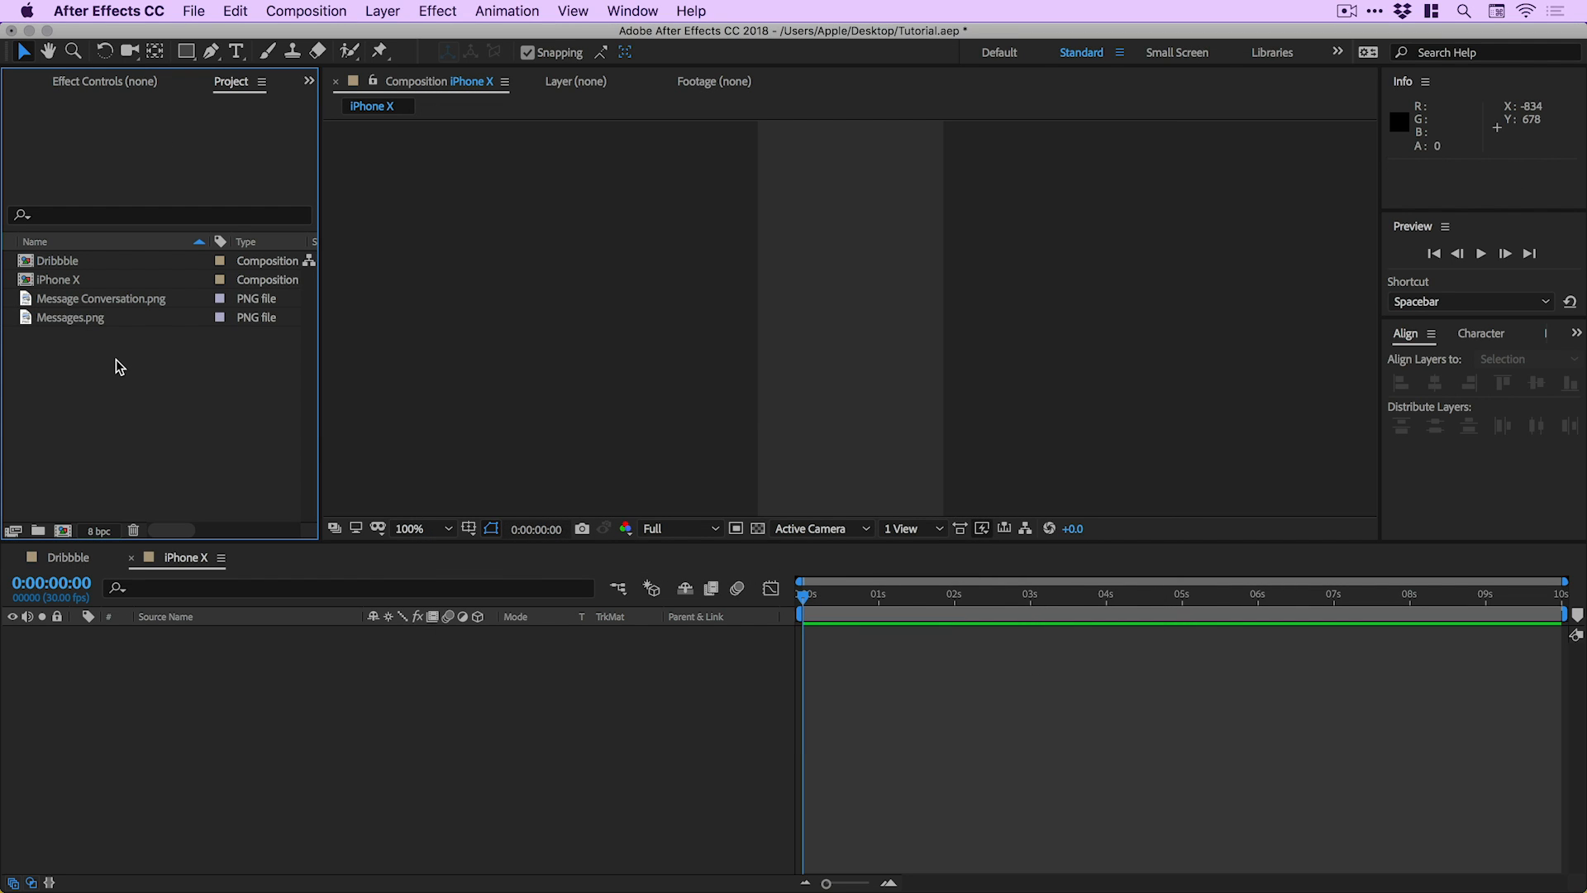
Nest the iPhone X composition as a layer in the Dribbble composition and set its scale to 60%
{"action": "left_click", "coordinate": [72, 557]}
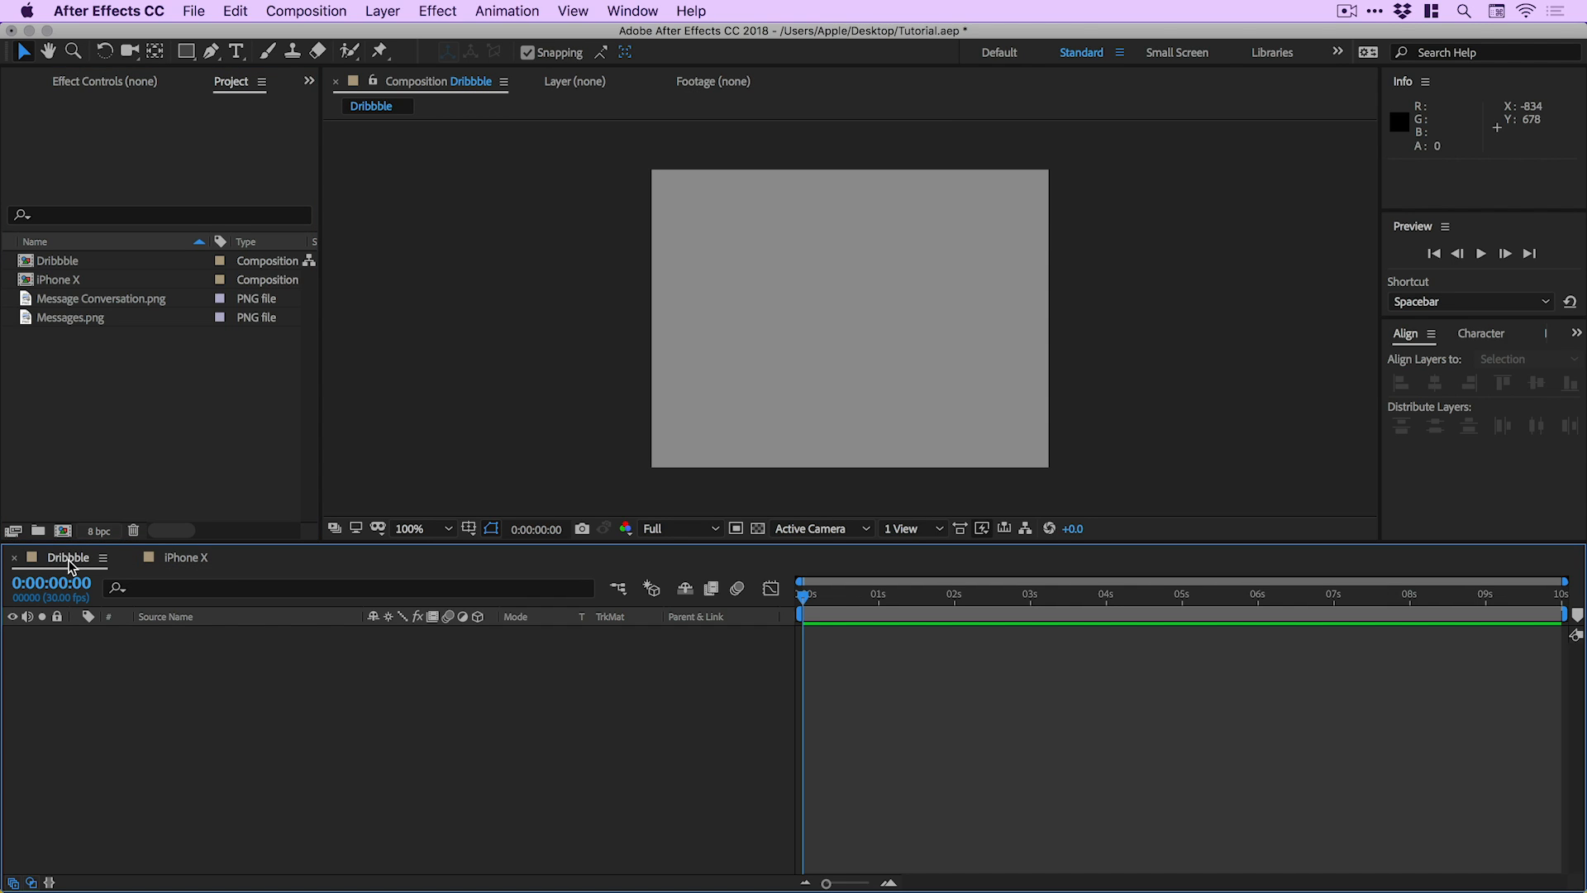
{"action": "left_click_drag", "start_coordinate": [51, 283], "coordinate": [157, 710]}
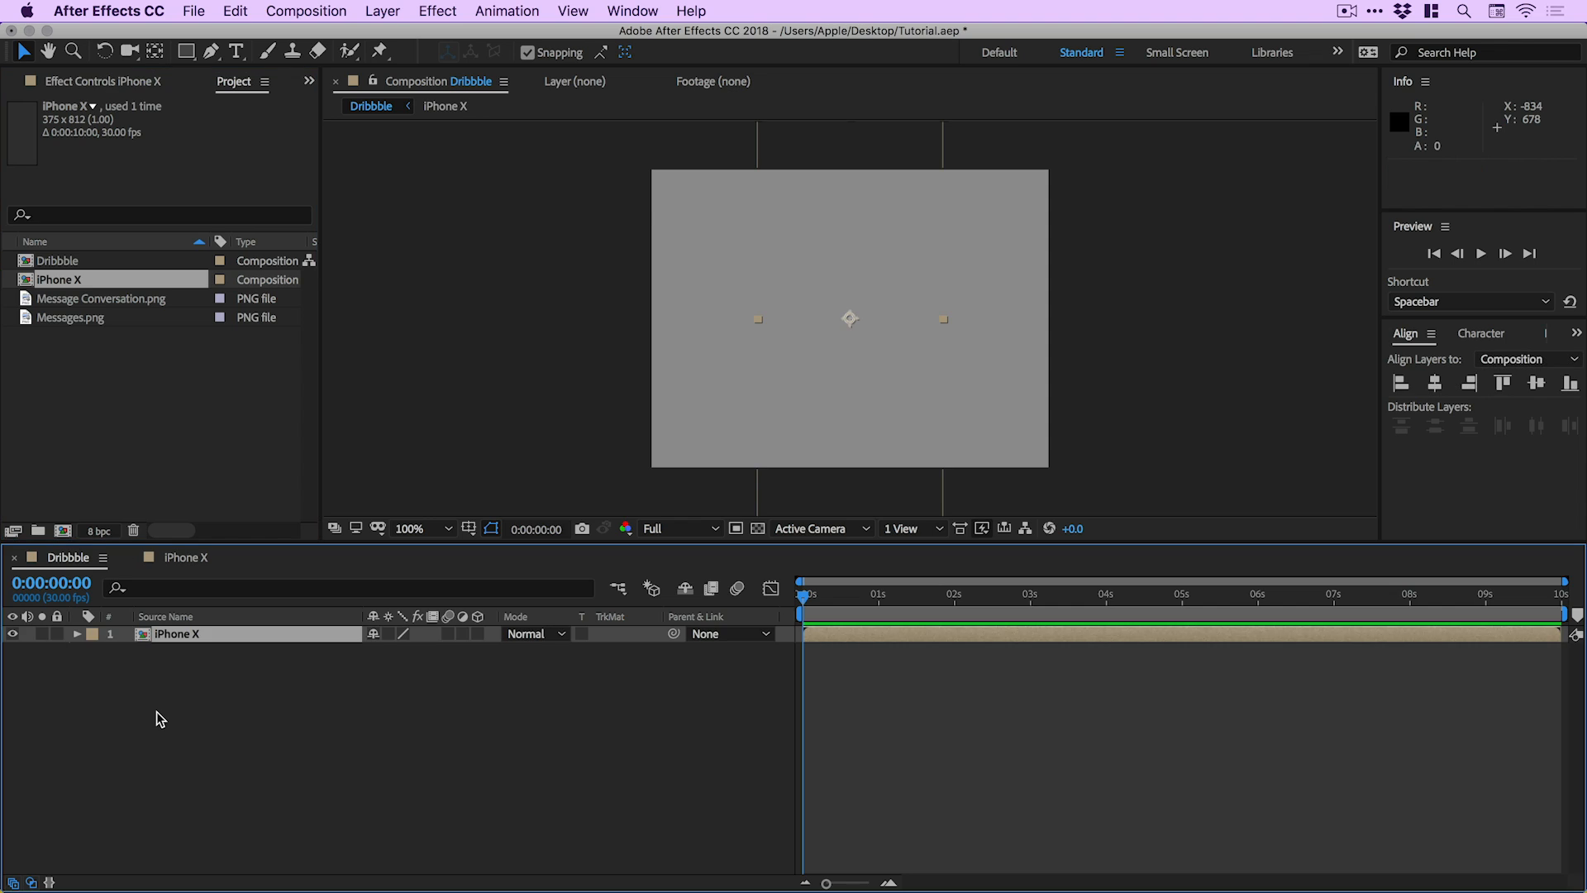
{"action": "left_click", "coordinate": [188, 637]}
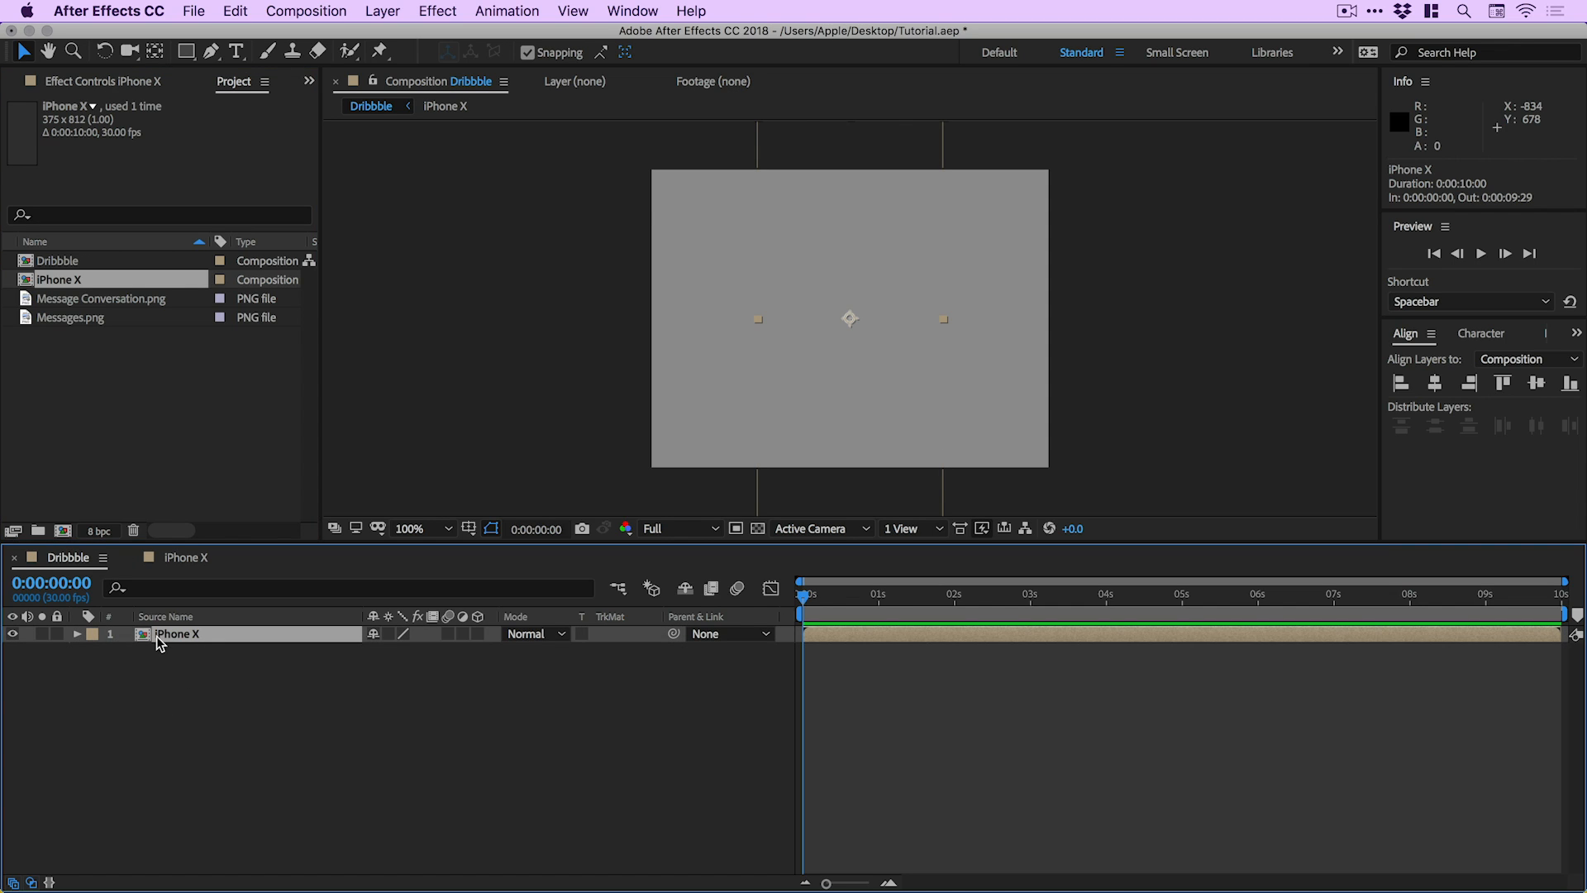
{"action": "left_click", "coordinate": [77, 633]}
{"action": "left_click", "coordinate": [96, 652]}
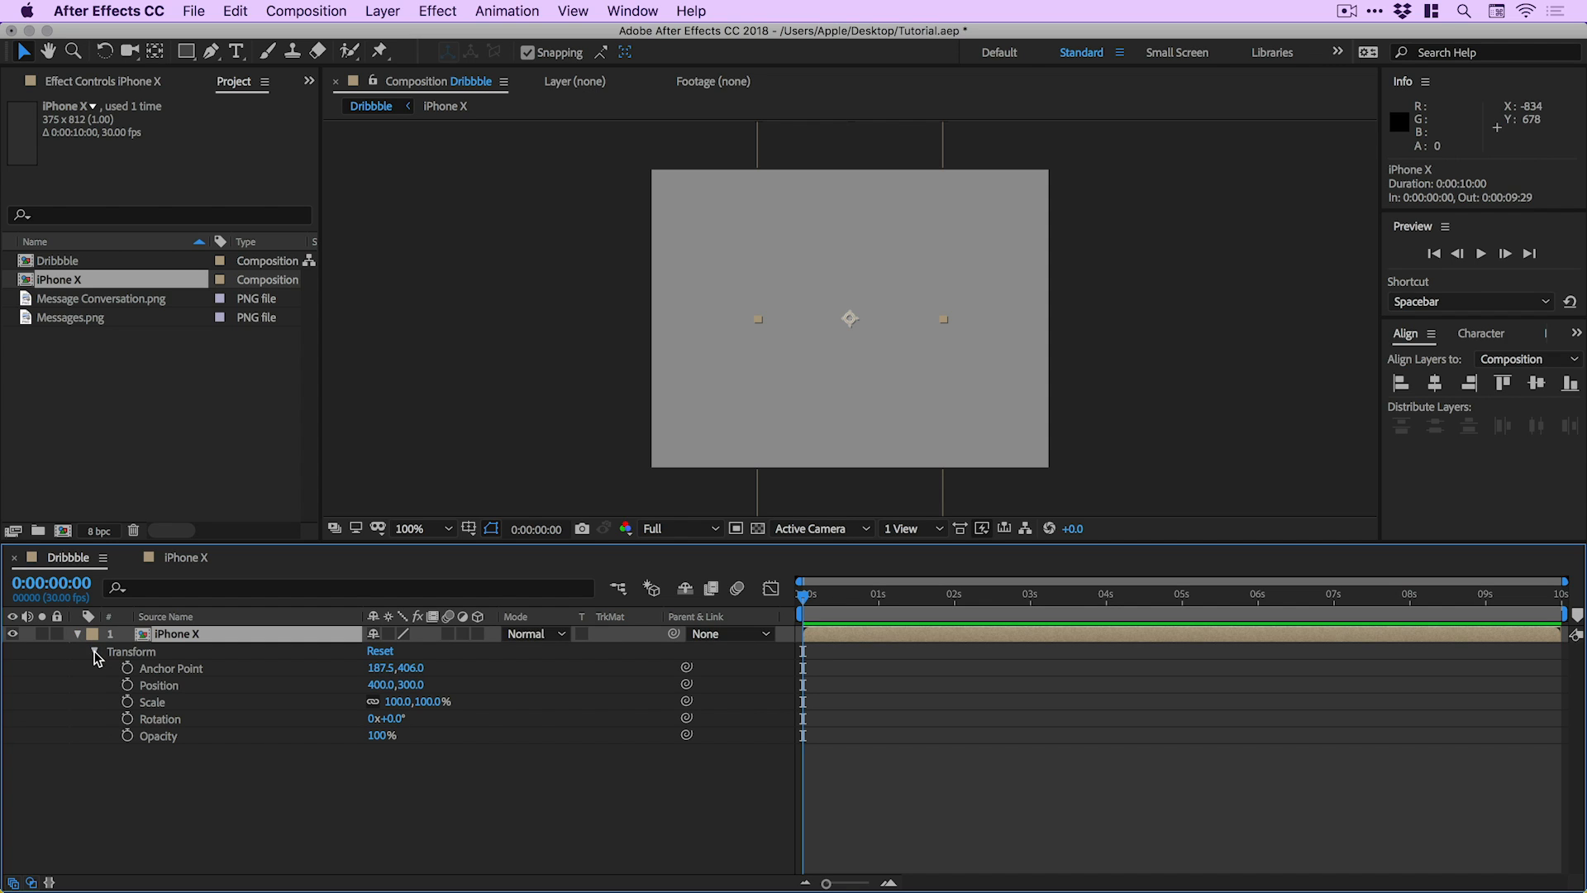
{"action": "left_click_drag", "start_coordinate": [393, 704], "coordinate": [364, 709]}
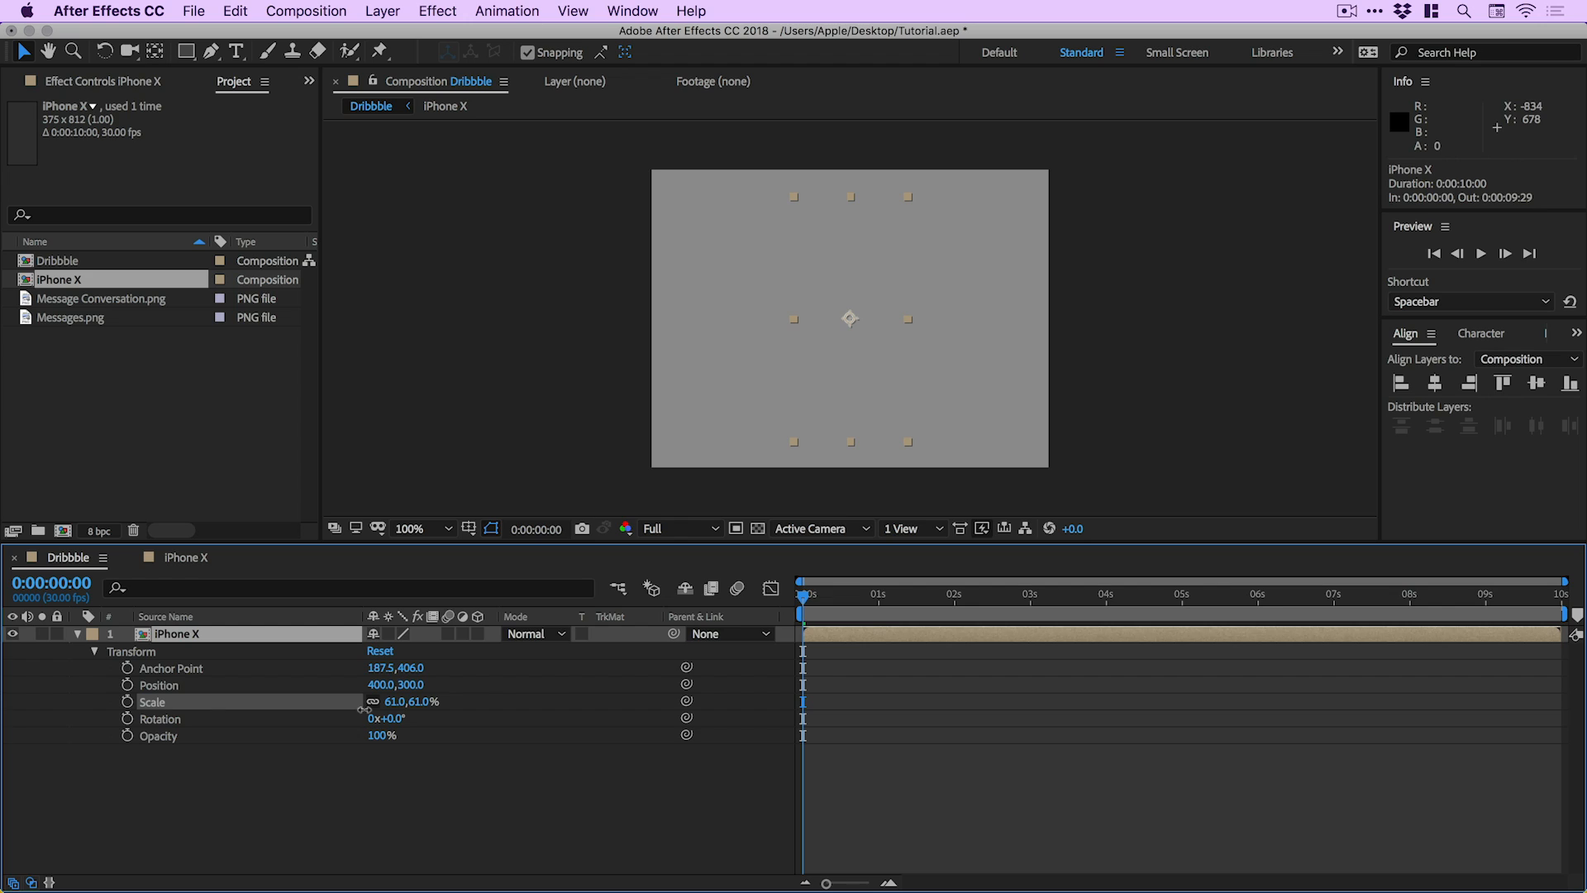
{"action": "left_click_drag", "start_coordinate": [364, 709], "coordinate": [363, 710]}
{"action": "left_click", "coordinate": [394, 701]}
{"action": "type", "text": "60"}
{"action": "key", "text": "Return"}
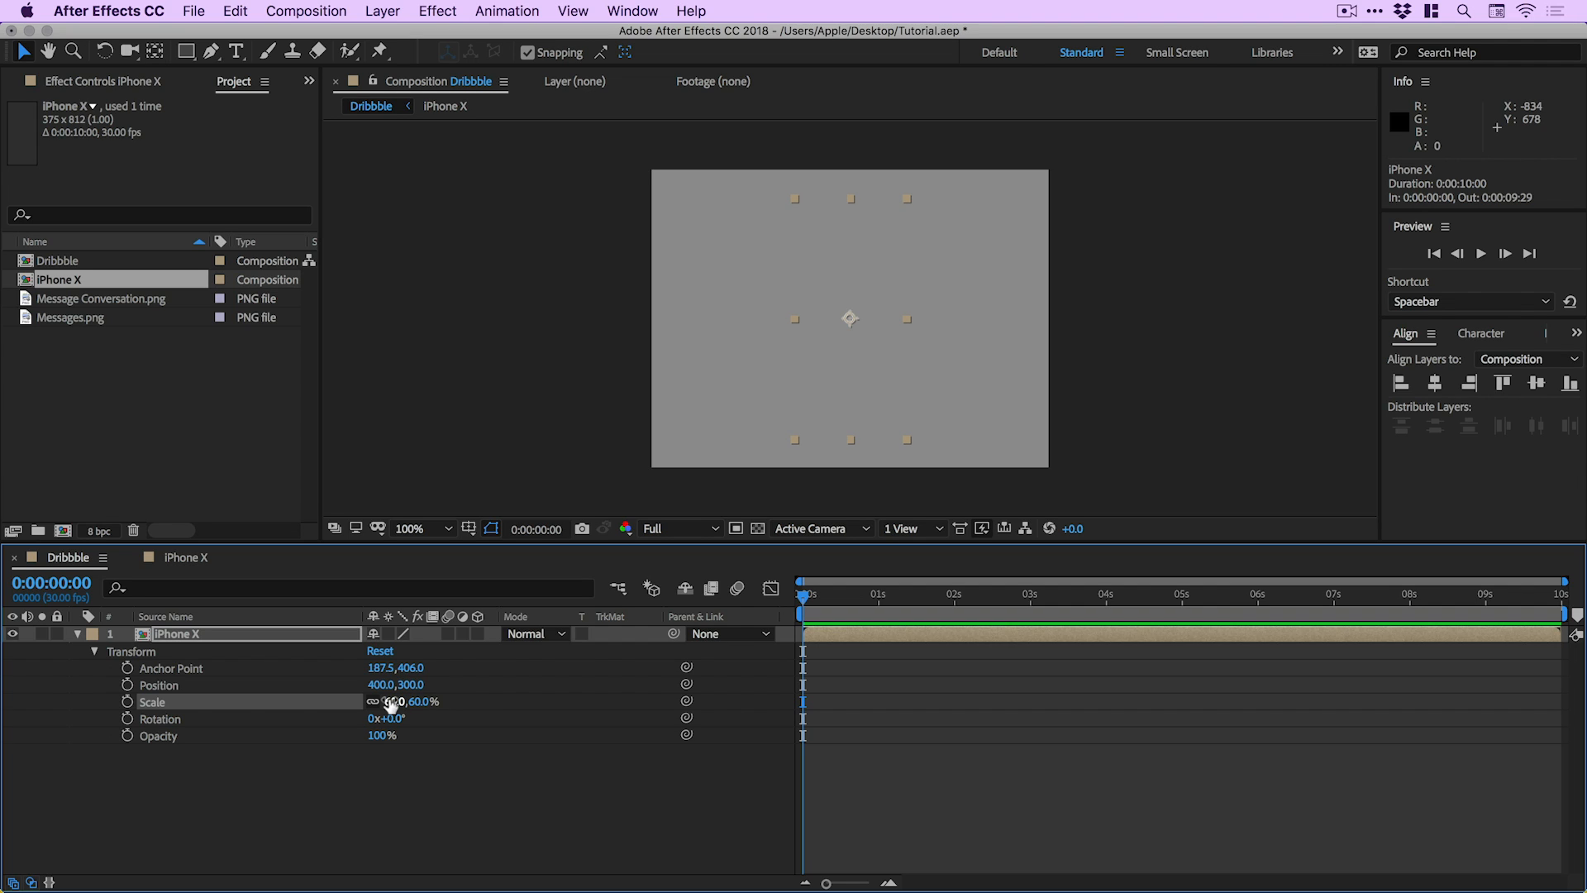
Add Messages.png and Message Conversation.png as layers in the iPhone X composition, with Messages.png on top
{"action": "left_click", "coordinate": [182, 559]}
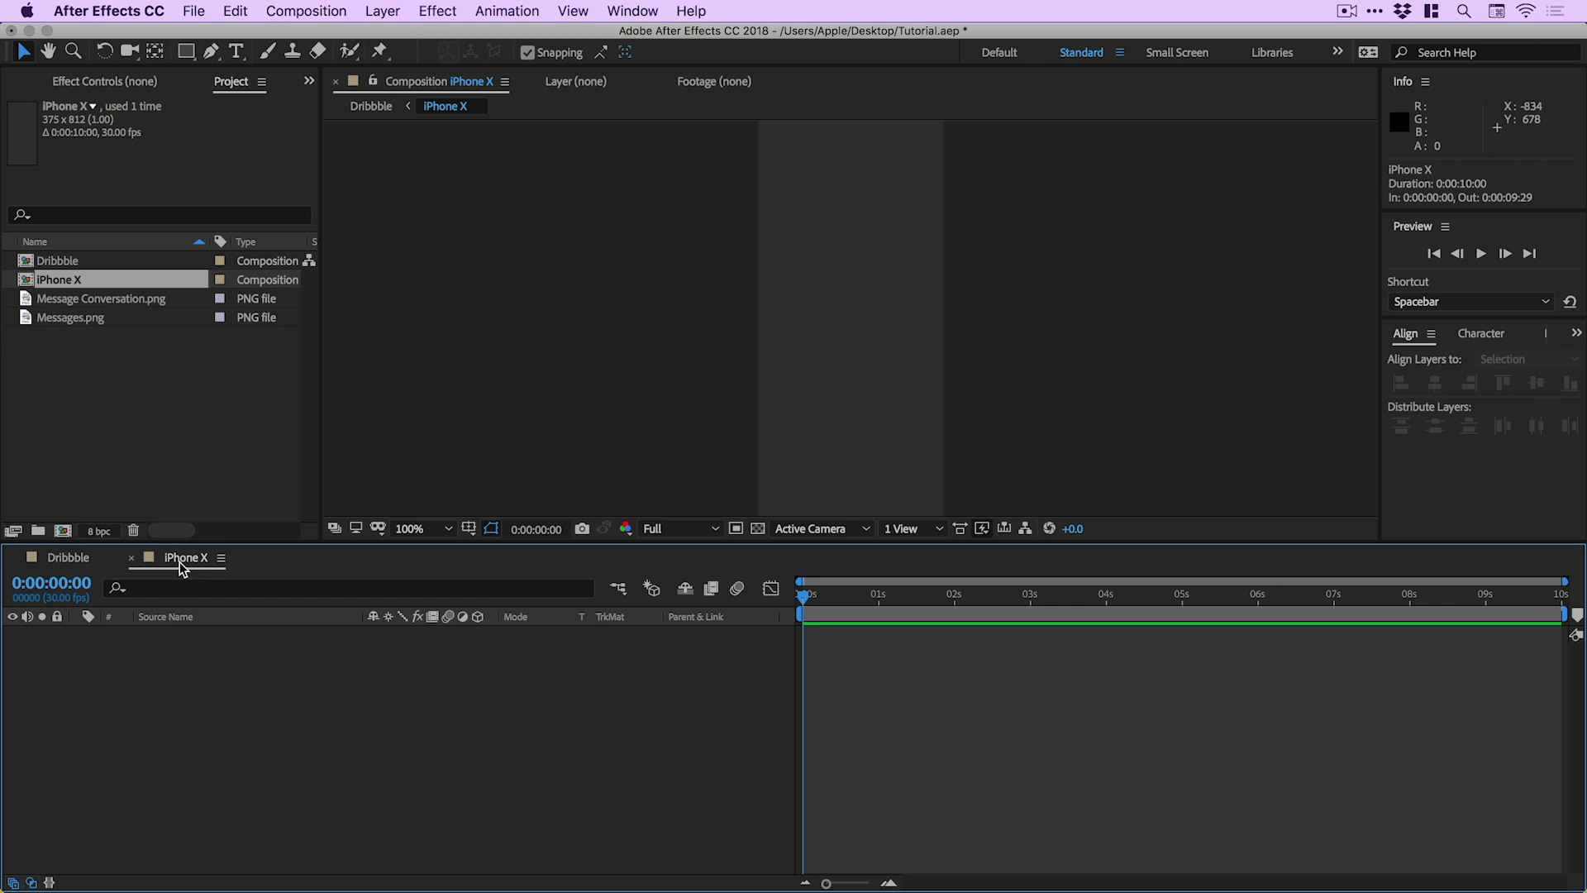
{"action": "left_click", "coordinate": [88, 321]}
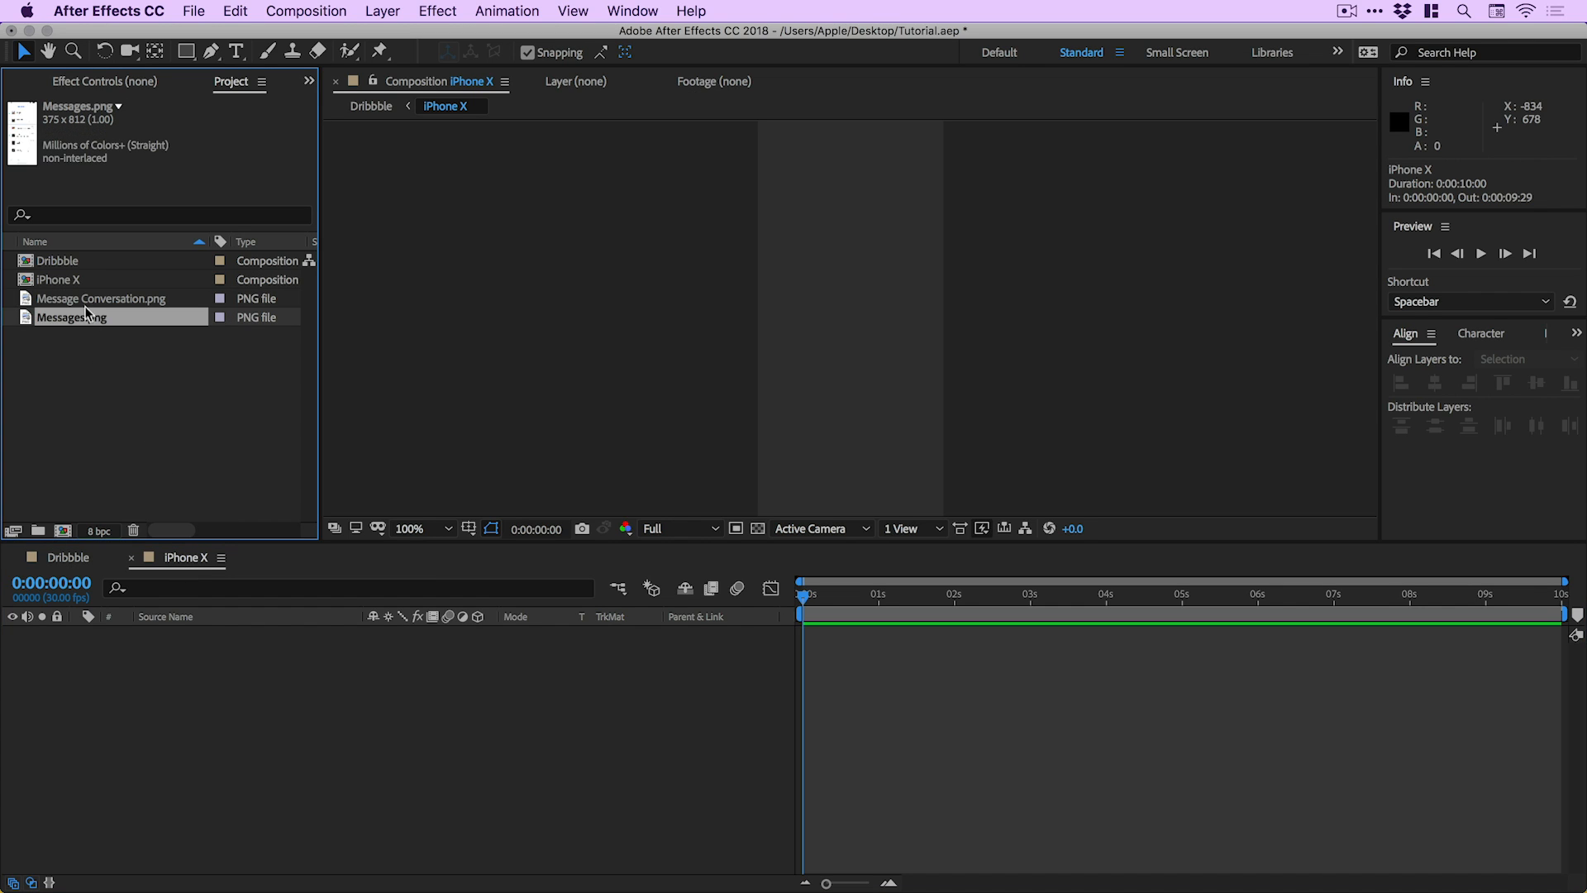
{"action": "left_click", "coordinate": [85, 300], "text": "shift"}
{"action": "left_click_drag", "start_coordinate": [91, 295], "coordinate": [187, 701]}
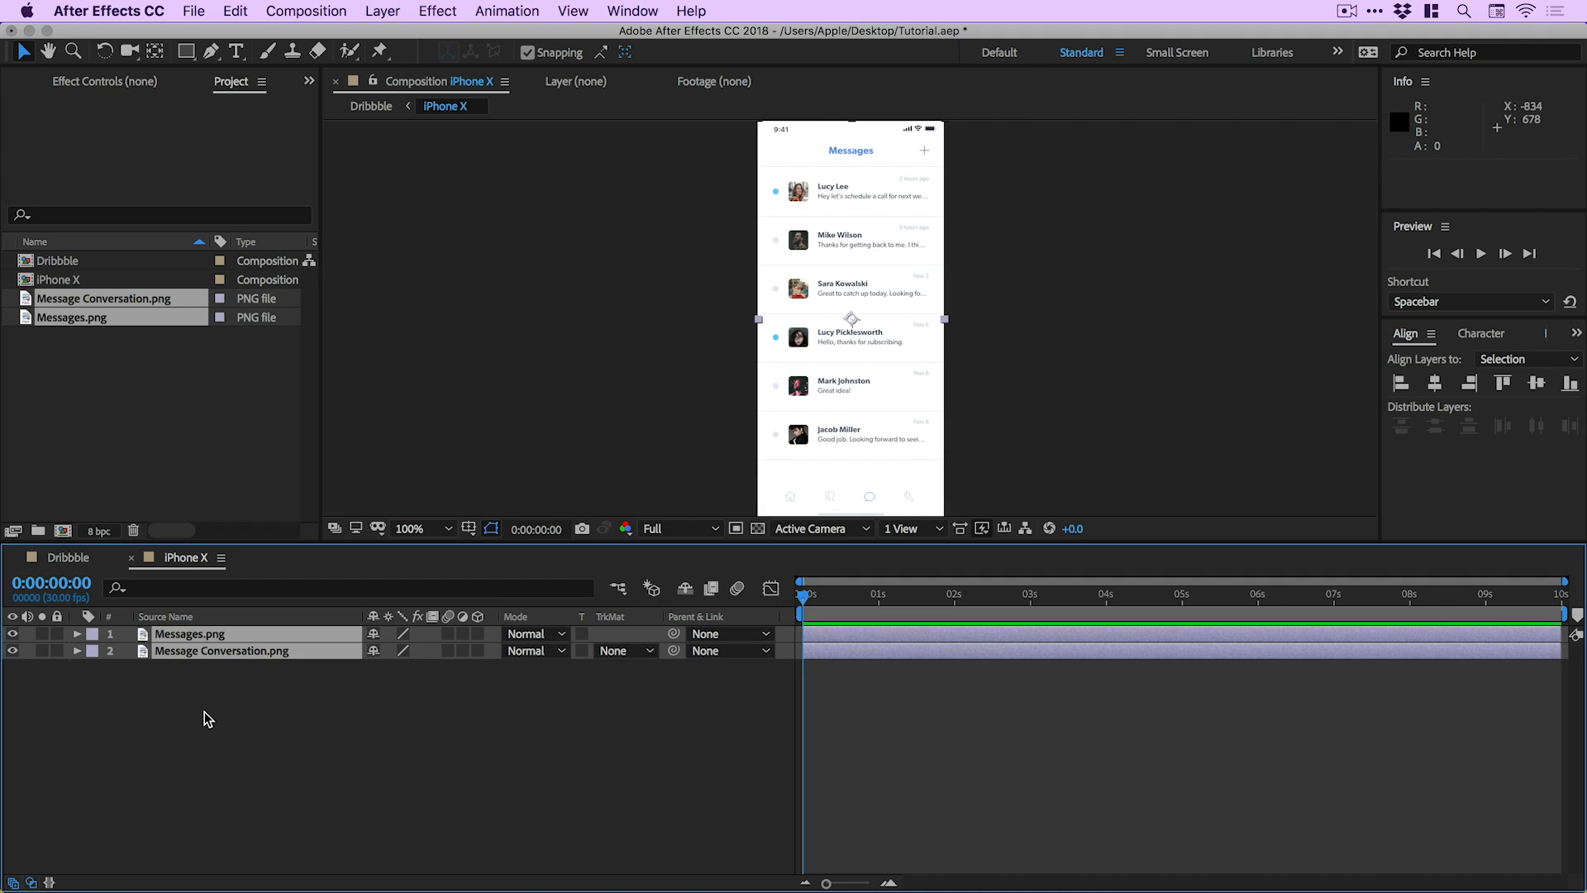
{"action": "left_click", "coordinate": [205, 711]}
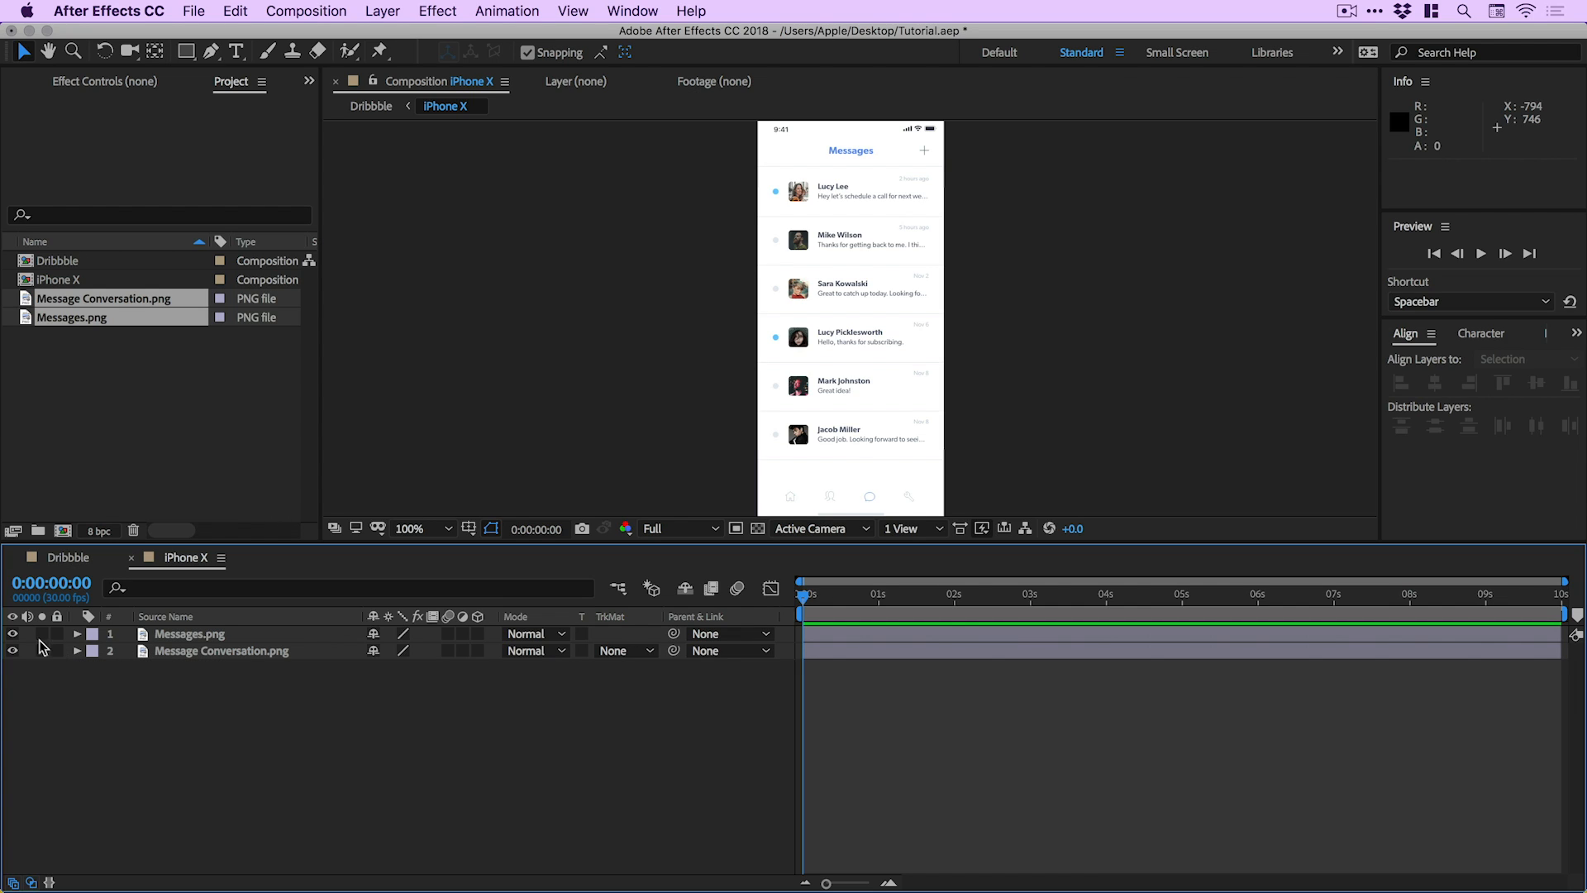
Hide the Messages.png layer and reveal the Transform properties of the Message Conversation.png layer
{"action": "left_click", "coordinate": [12, 633]}
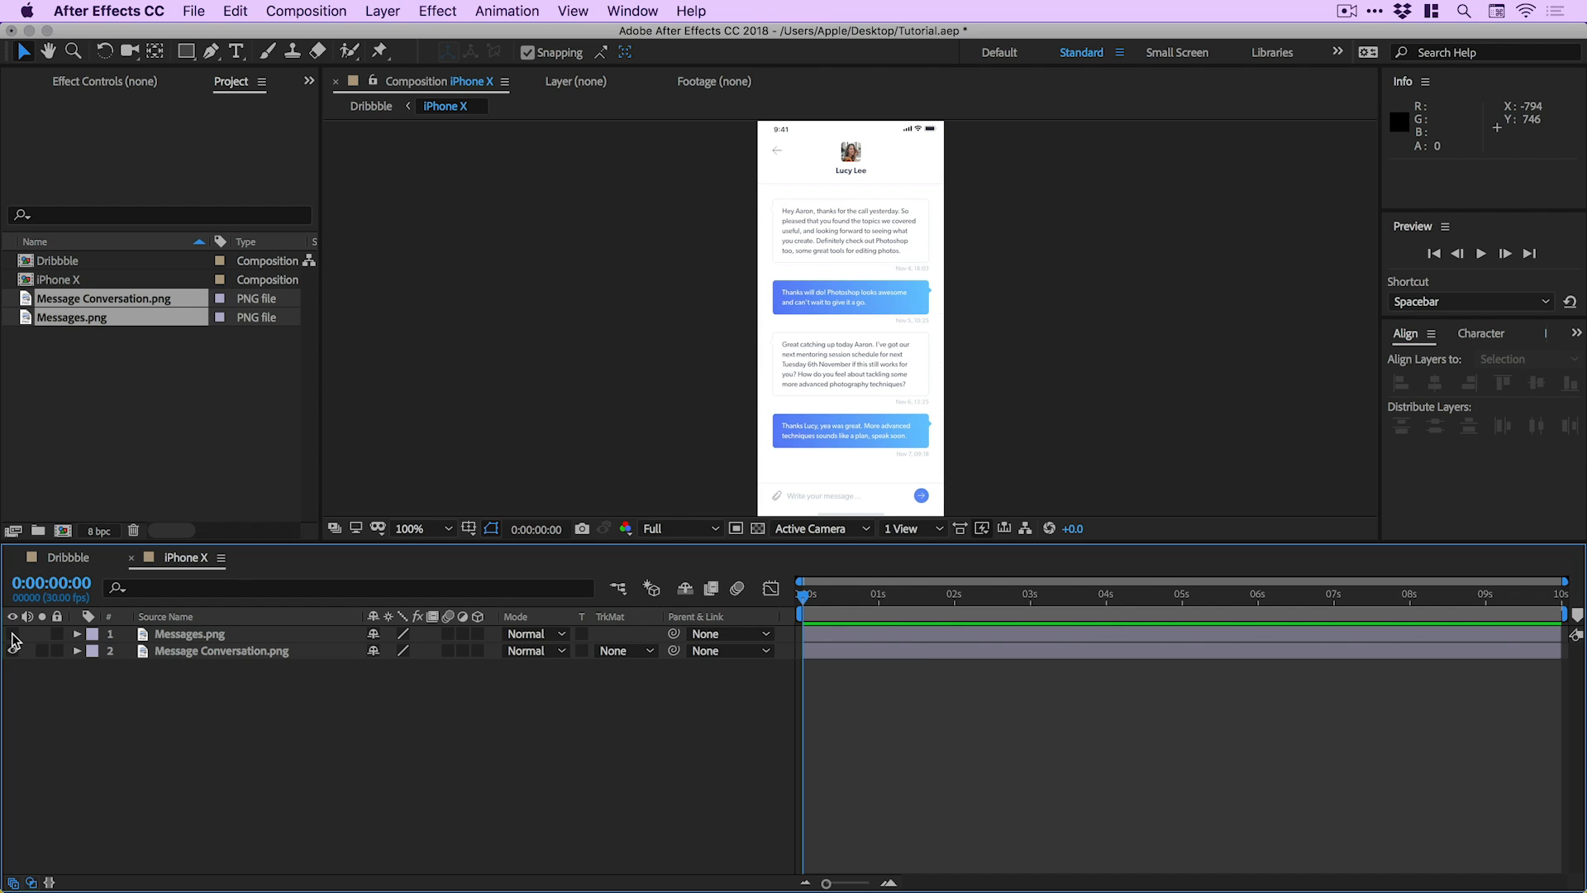
{"action": "left_click", "coordinate": [160, 650]}
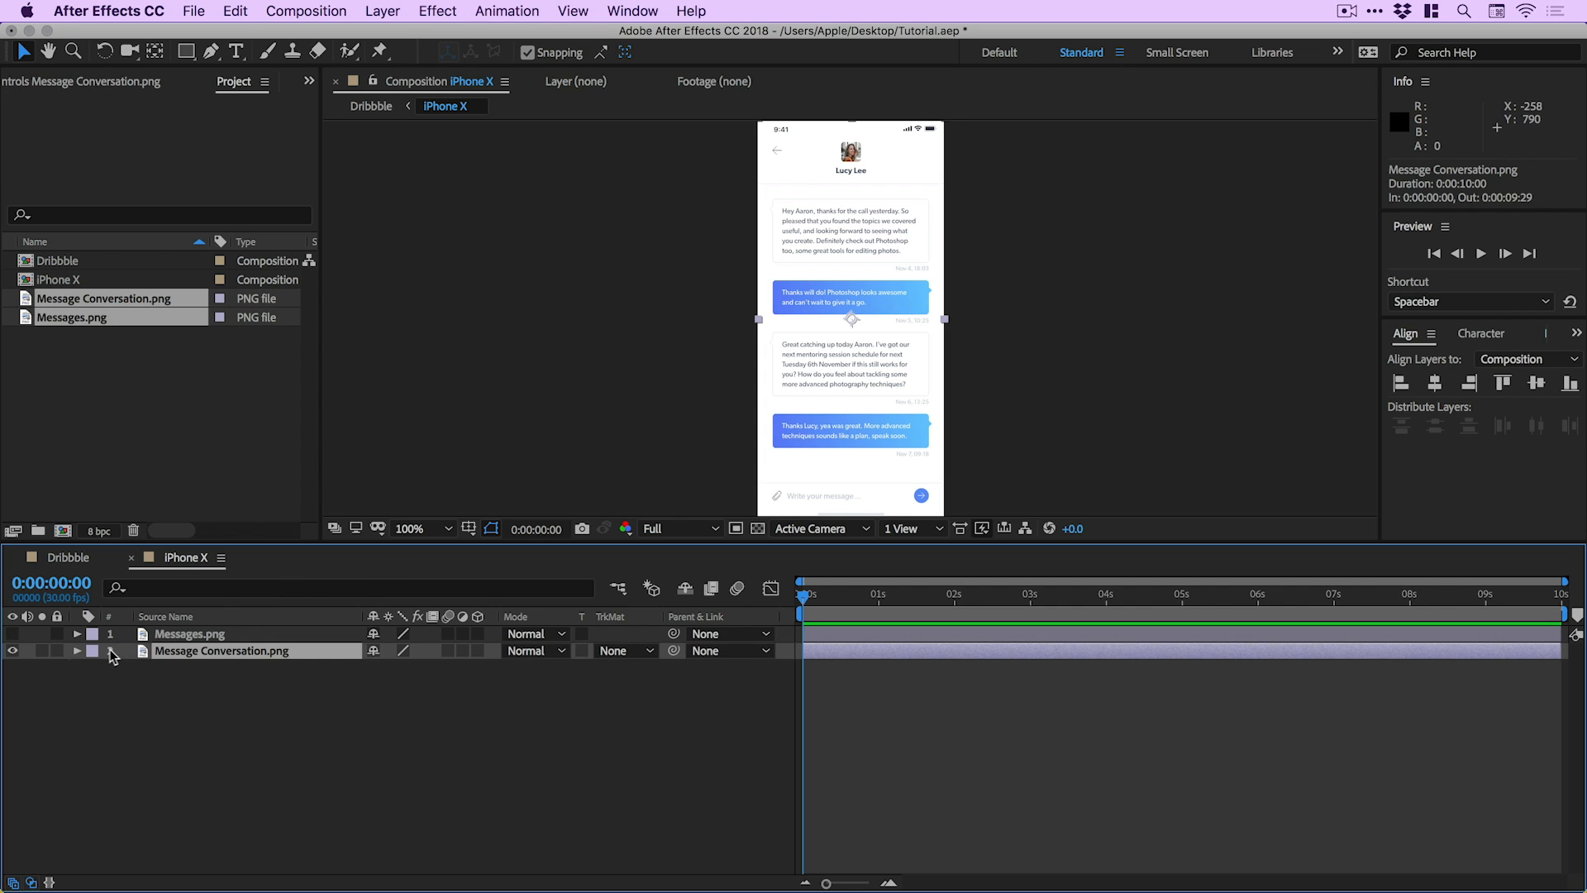
{"action": "left_click", "coordinate": [77, 651]}
{"action": "left_click", "coordinate": [95, 668]}
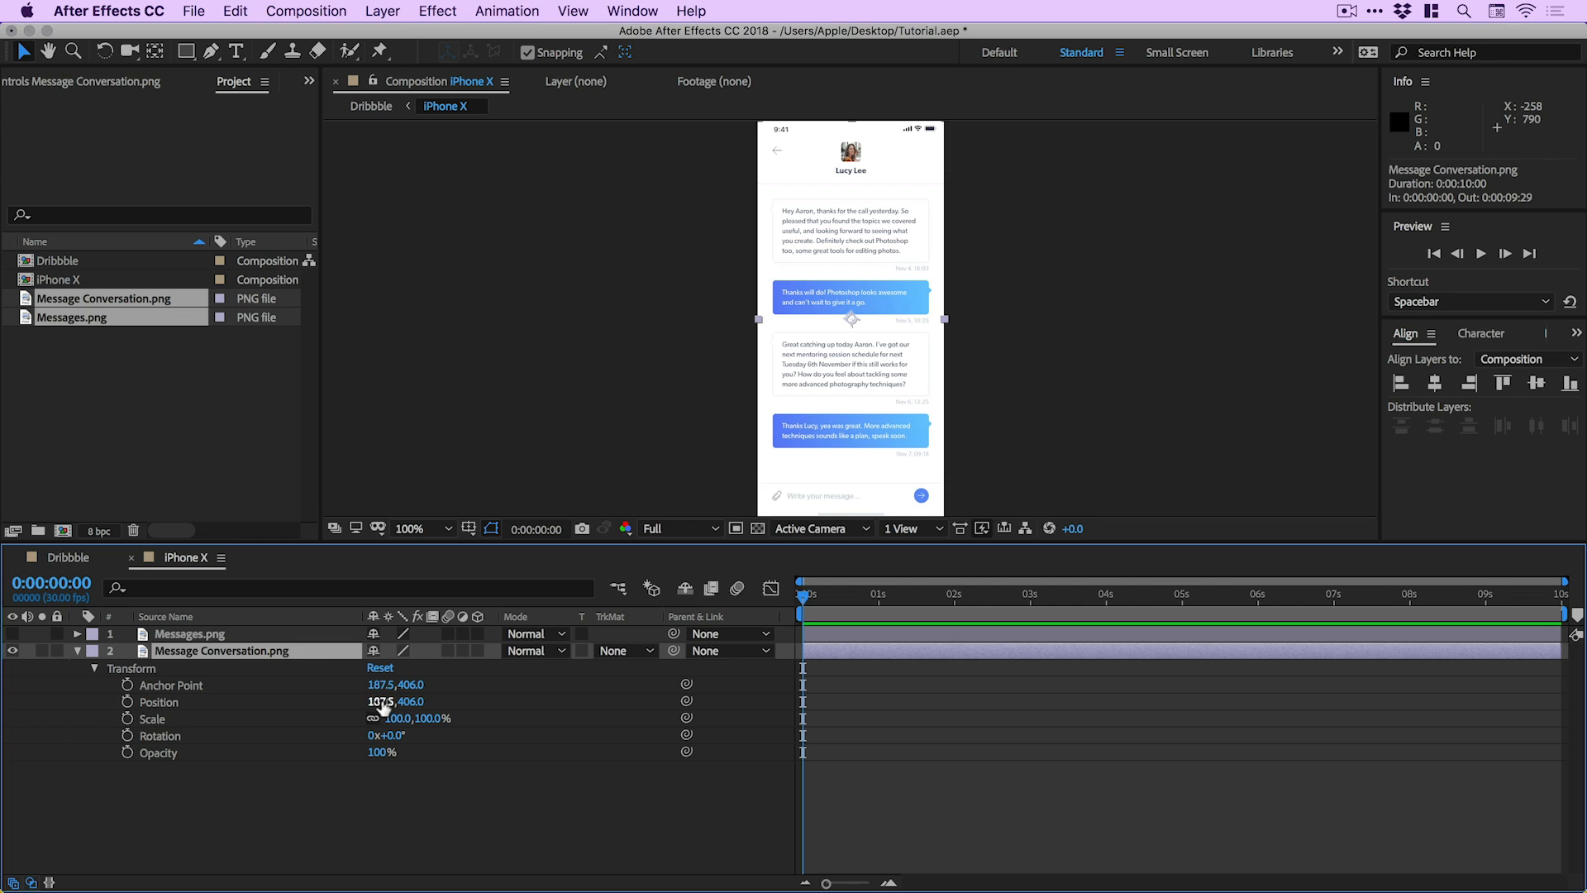
{"action": "mouse_move", "coordinate": [380, 703]}
{"action": "left_mouse_down"}
{"action": "mouse_move", "coordinate": [404, 707]}
{"action": "mouse_move", "coordinate": [281, 709]}
{"action": "mouse_move", "coordinate": [406, 703]}
{"action": "left_mouse_up"}
{"action": "left_click_drag", "start_coordinate": [400, 701], "coordinate": [535, 713]}
{"action": "key", "text": "super+z"}
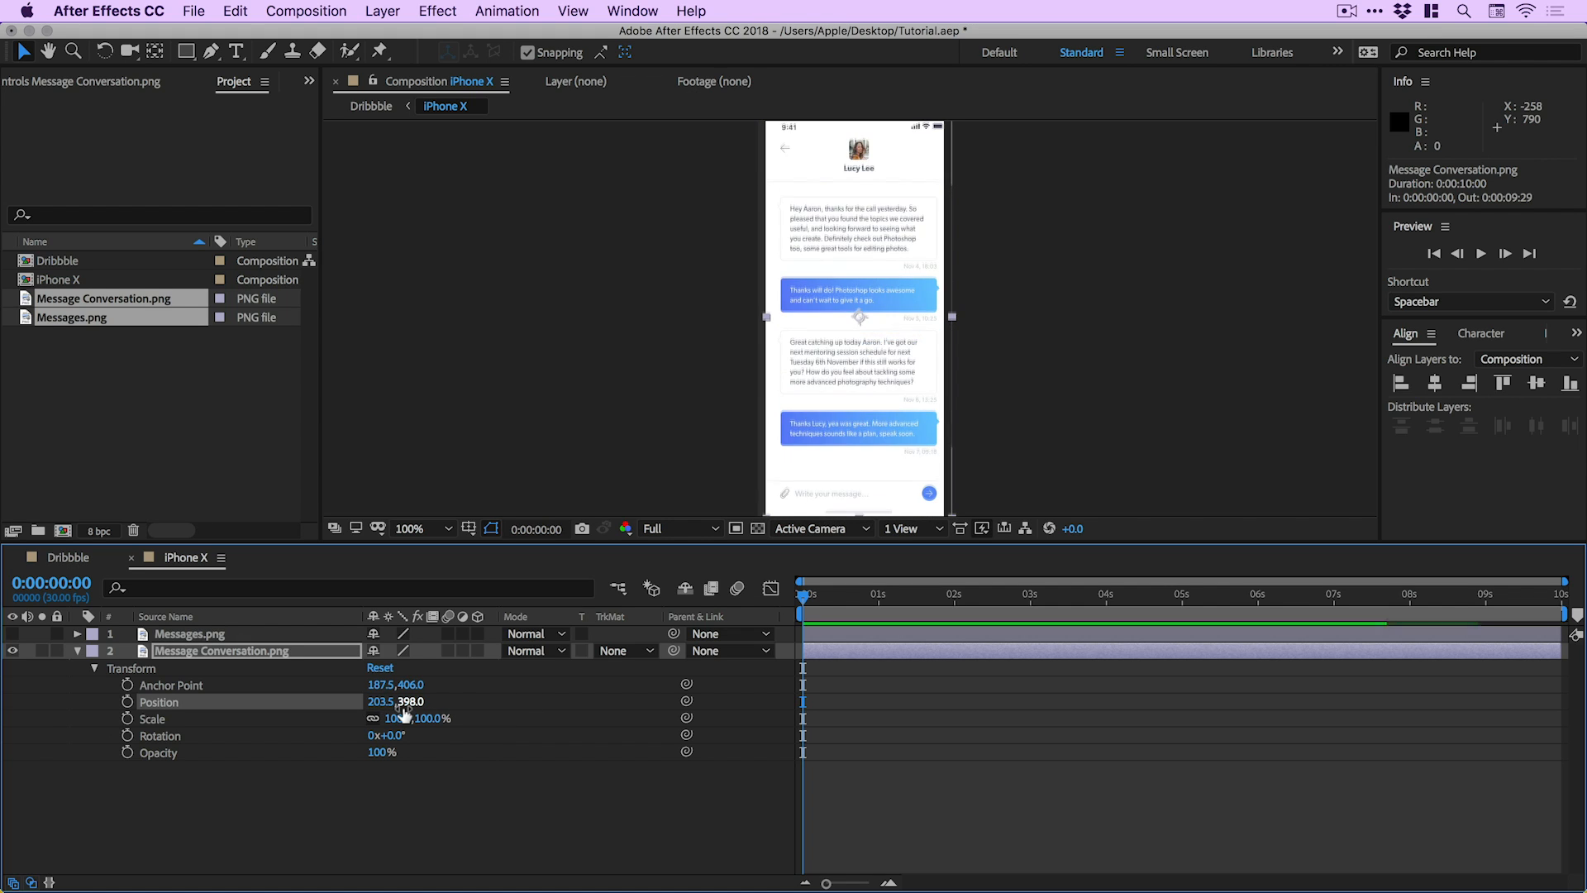
Set the X position of the Message Conversation.png layer to 562.5, placing it flush against the composition's right edge
{"action": "left_click_drag", "start_coordinate": [380, 704], "coordinate": [742, 709]}
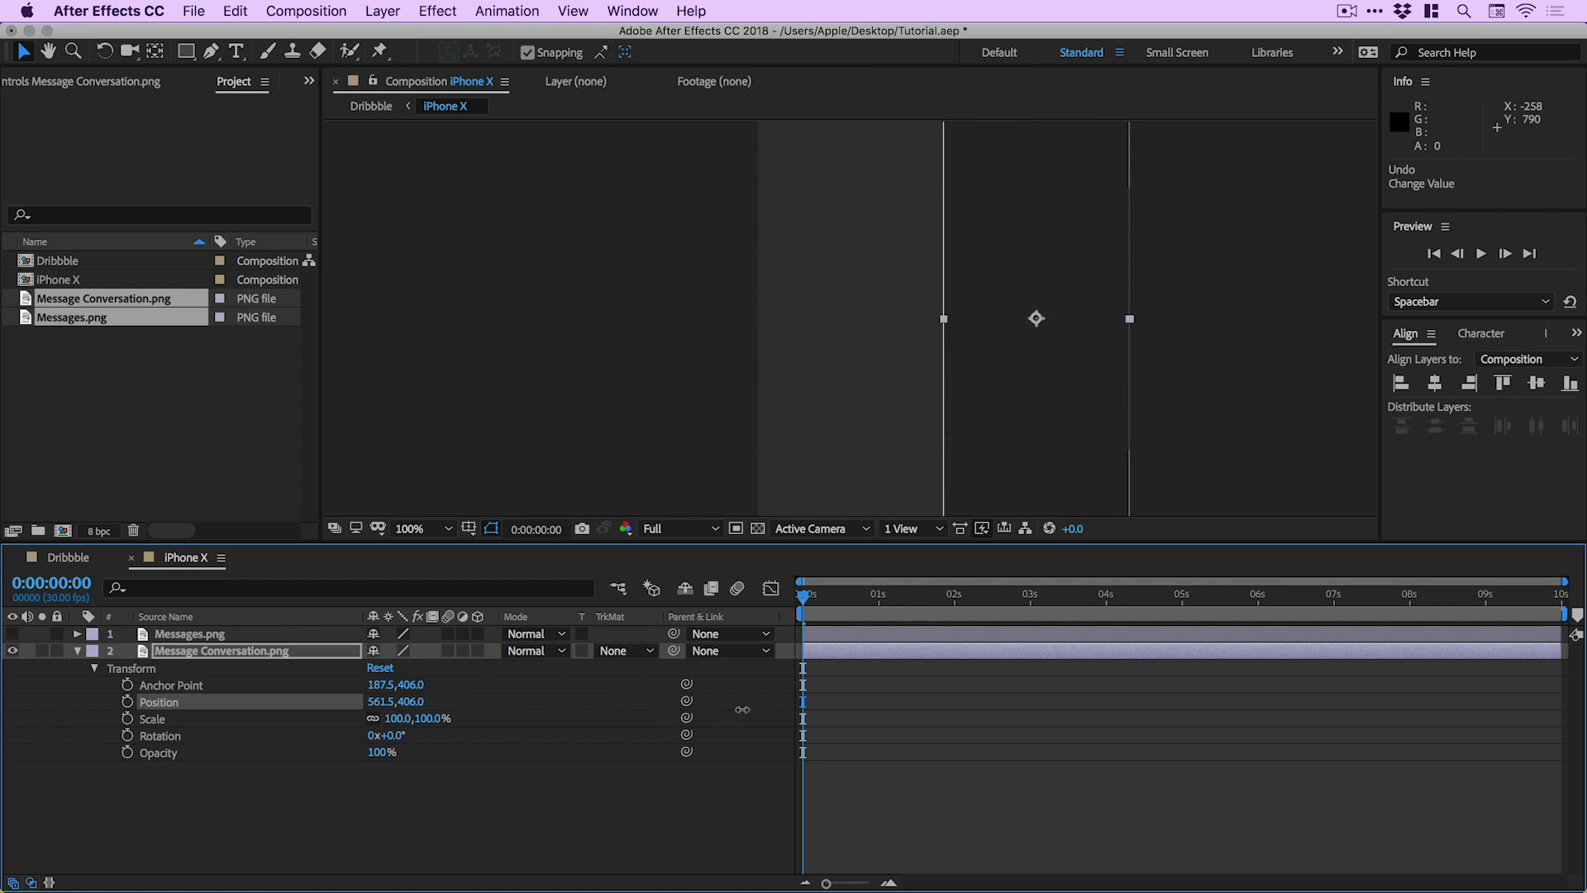
{"action": "key", "text": "z"}
{"action": "scroll", "coordinate": [949, 347], "scroll_direction": "up", "scroll_amount": 5}
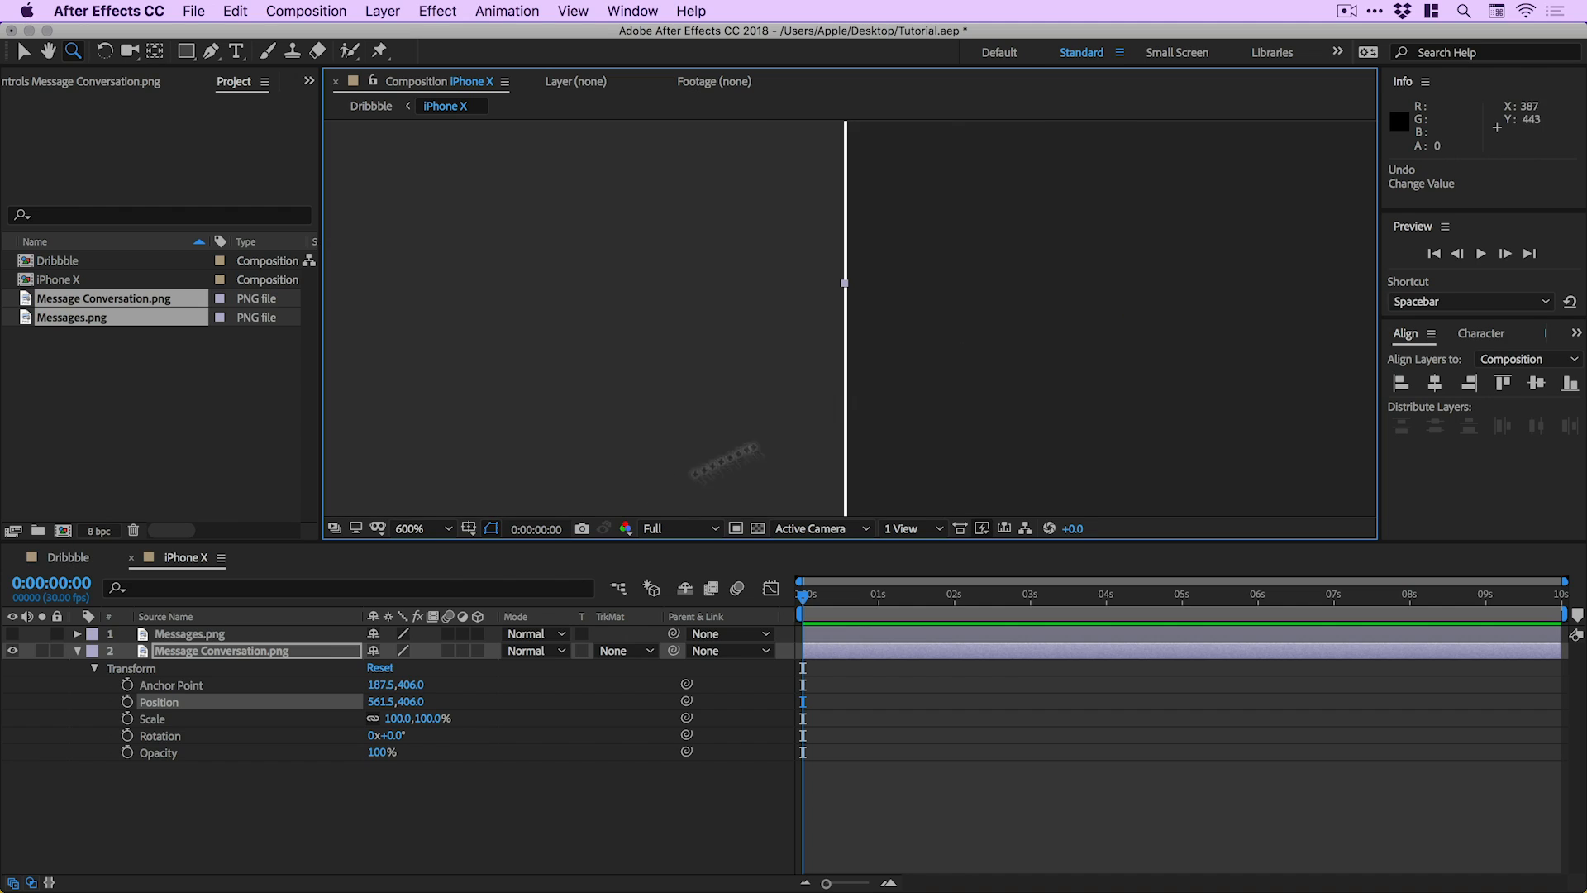
{"action": "left_click_drag", "start_coordinate": [376, 701], "coordinate": [376, 701]}
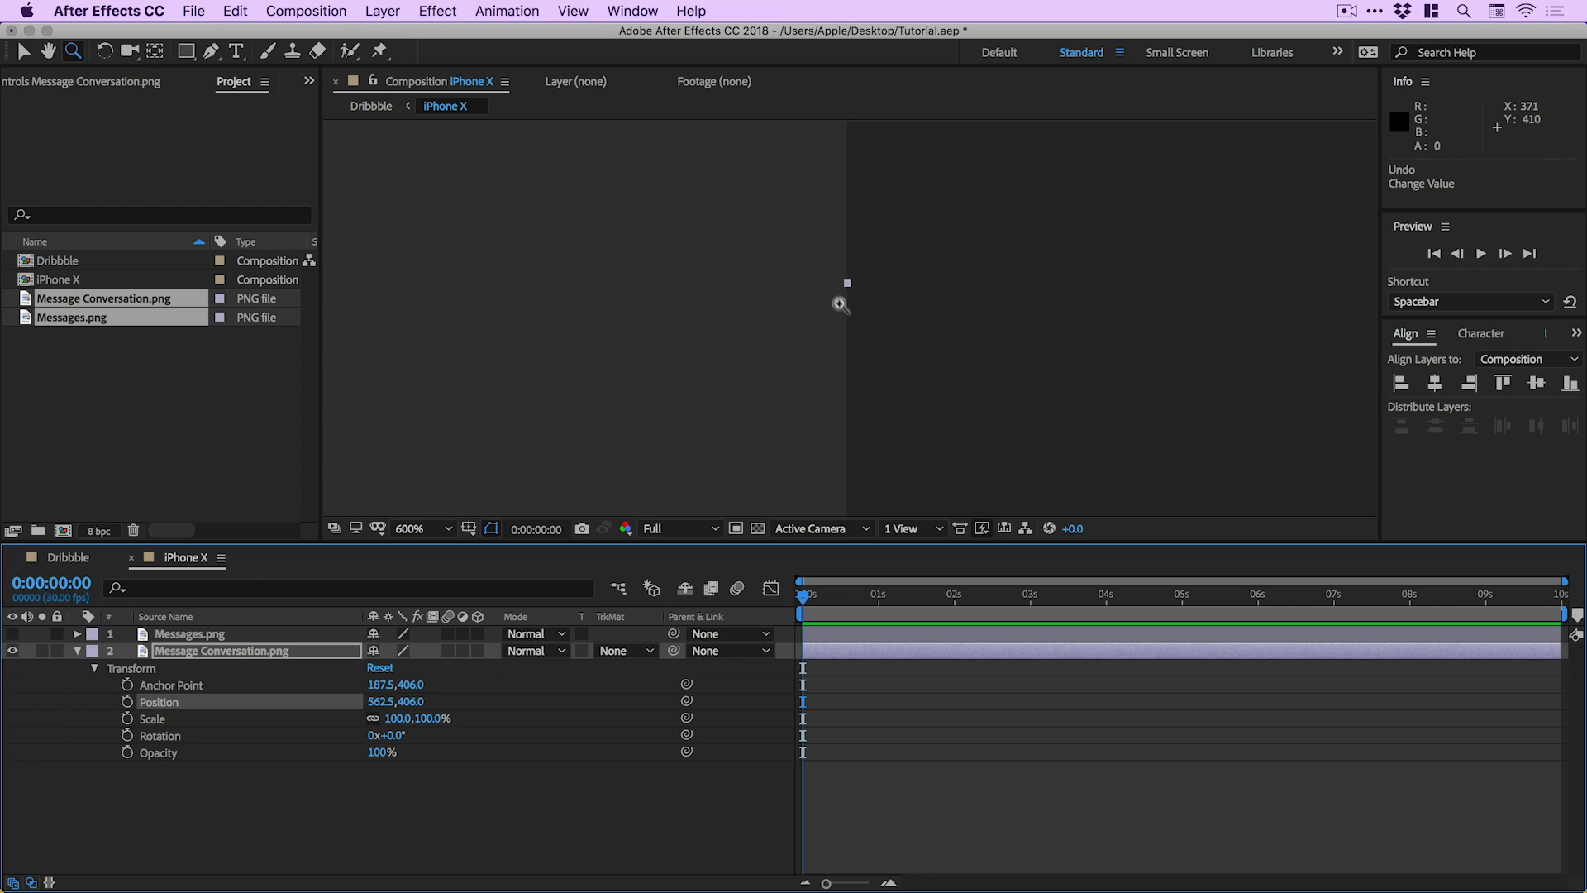
{"action": "key", "text": "v"}
{"action": "scroll", "coordinate": [851, 285], "scroll_direction": "down", "scroll_amount": 7}
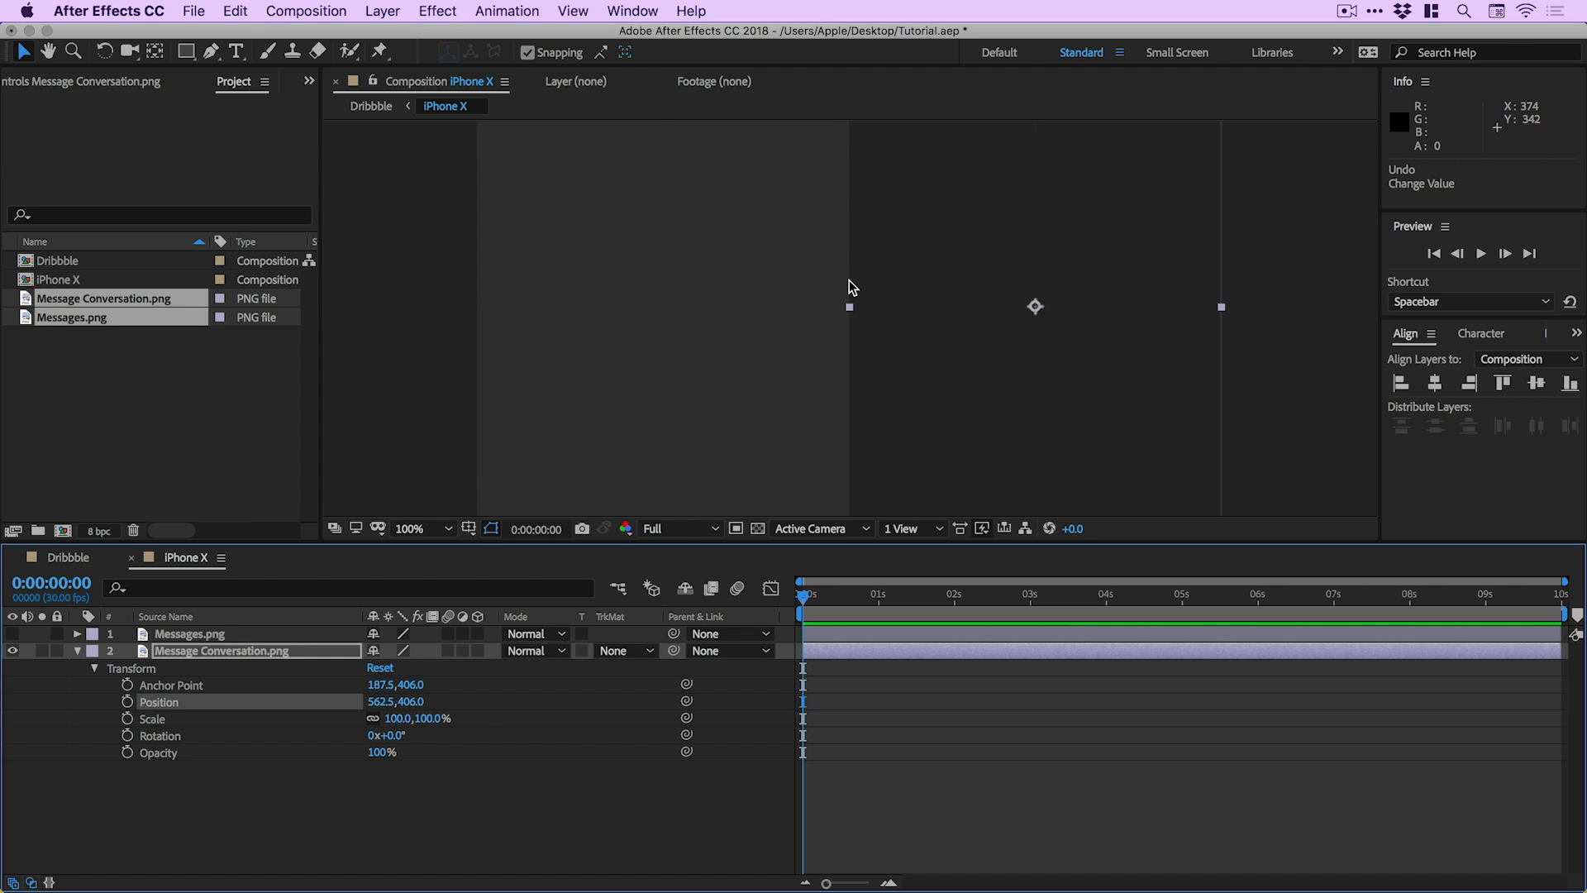
{"action": "scroll", "coordinate": [849, 287], "scroll_direction": "up", "scroll_amount": 2}
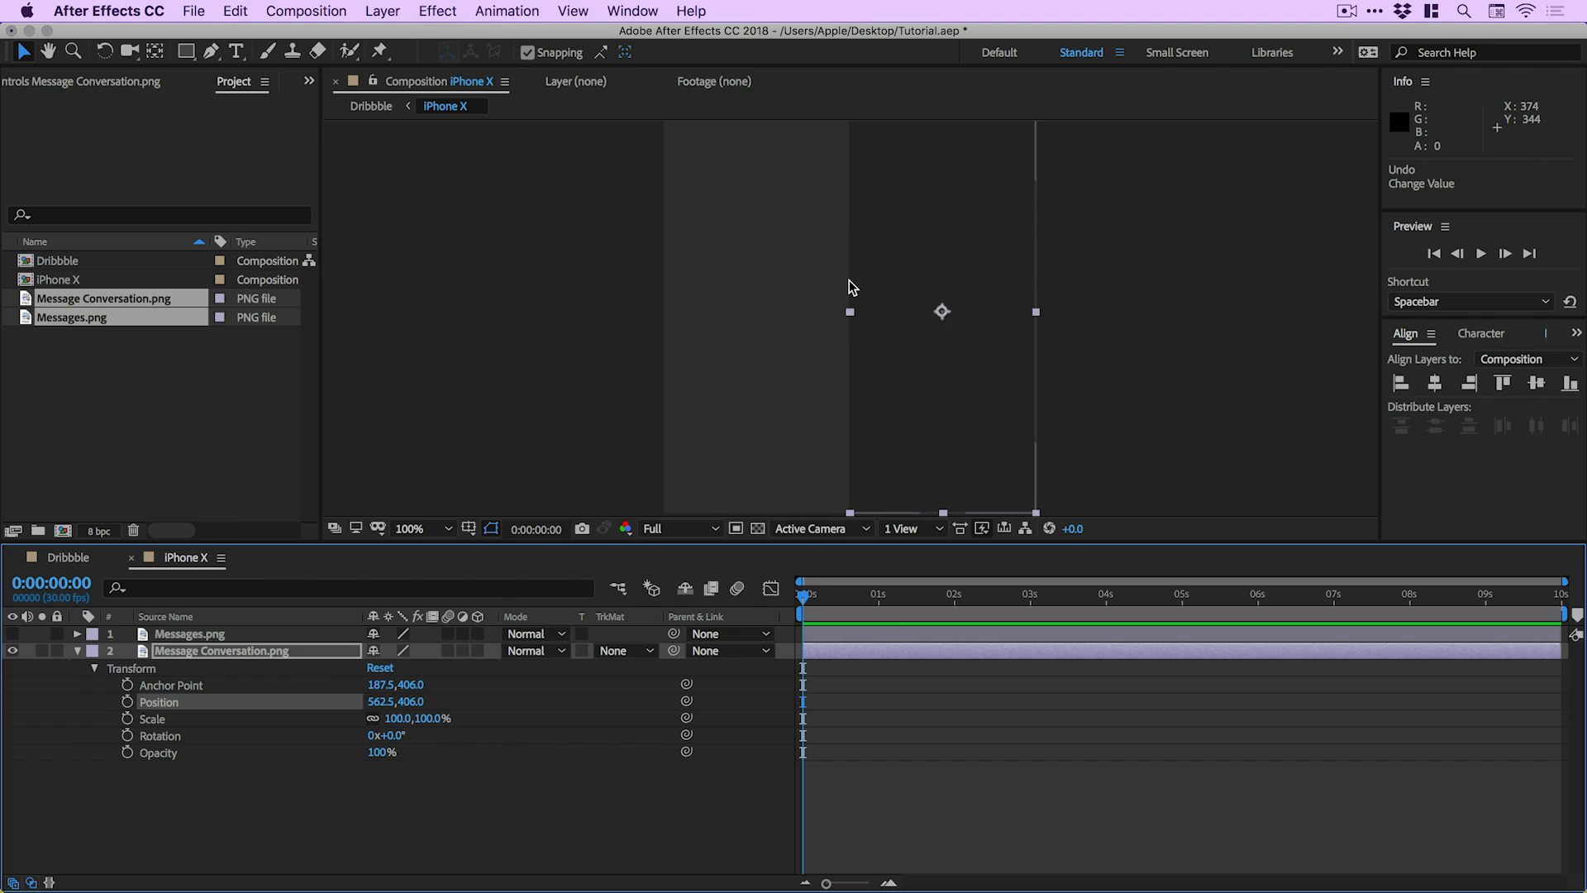
{"action": "left_click_drag", "start_coordinate": [849, 283], "coordinate": [854, 300]}
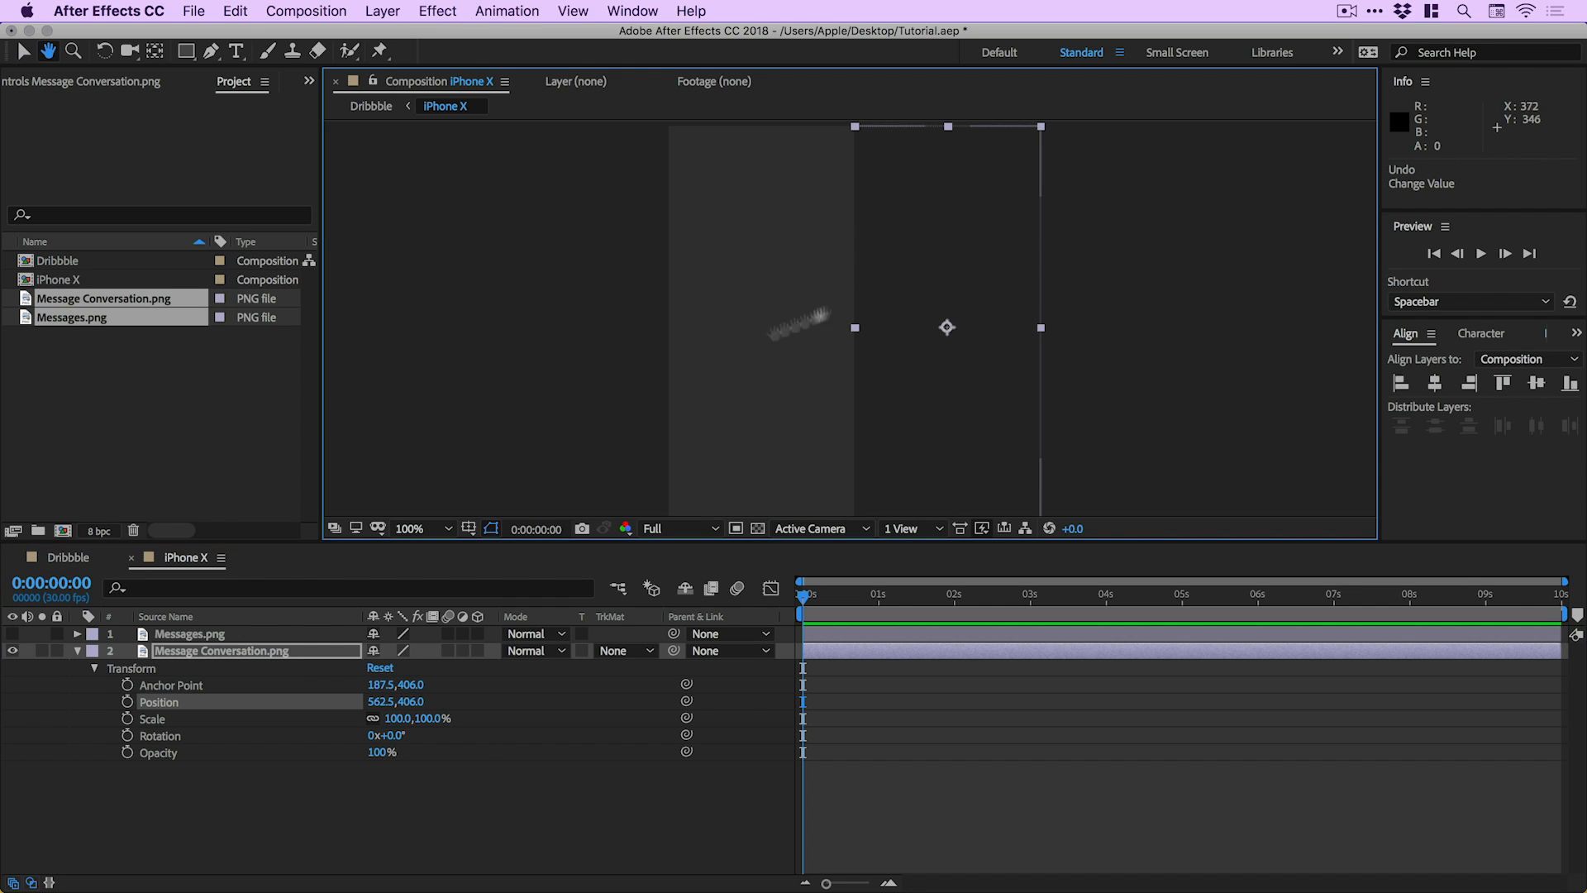
Show the Messages.png layer again and make it the parent of the Message Conversation.png layer
{"action": "left_click", "coordinate": [12, 633]}
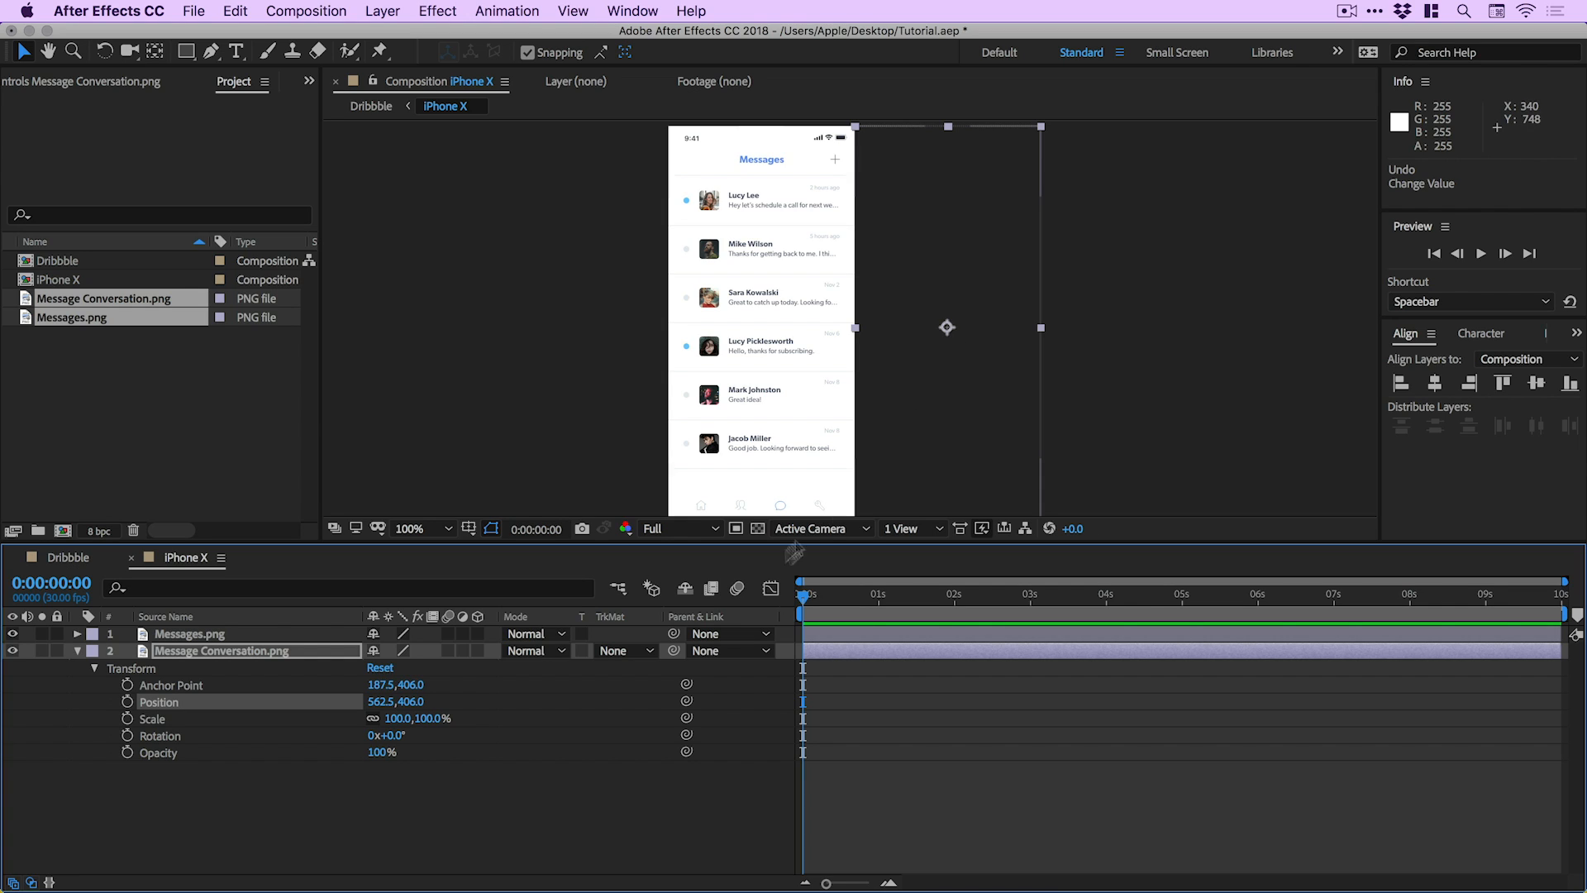
{"action": "left_click", "coordinate": [721, 650]}
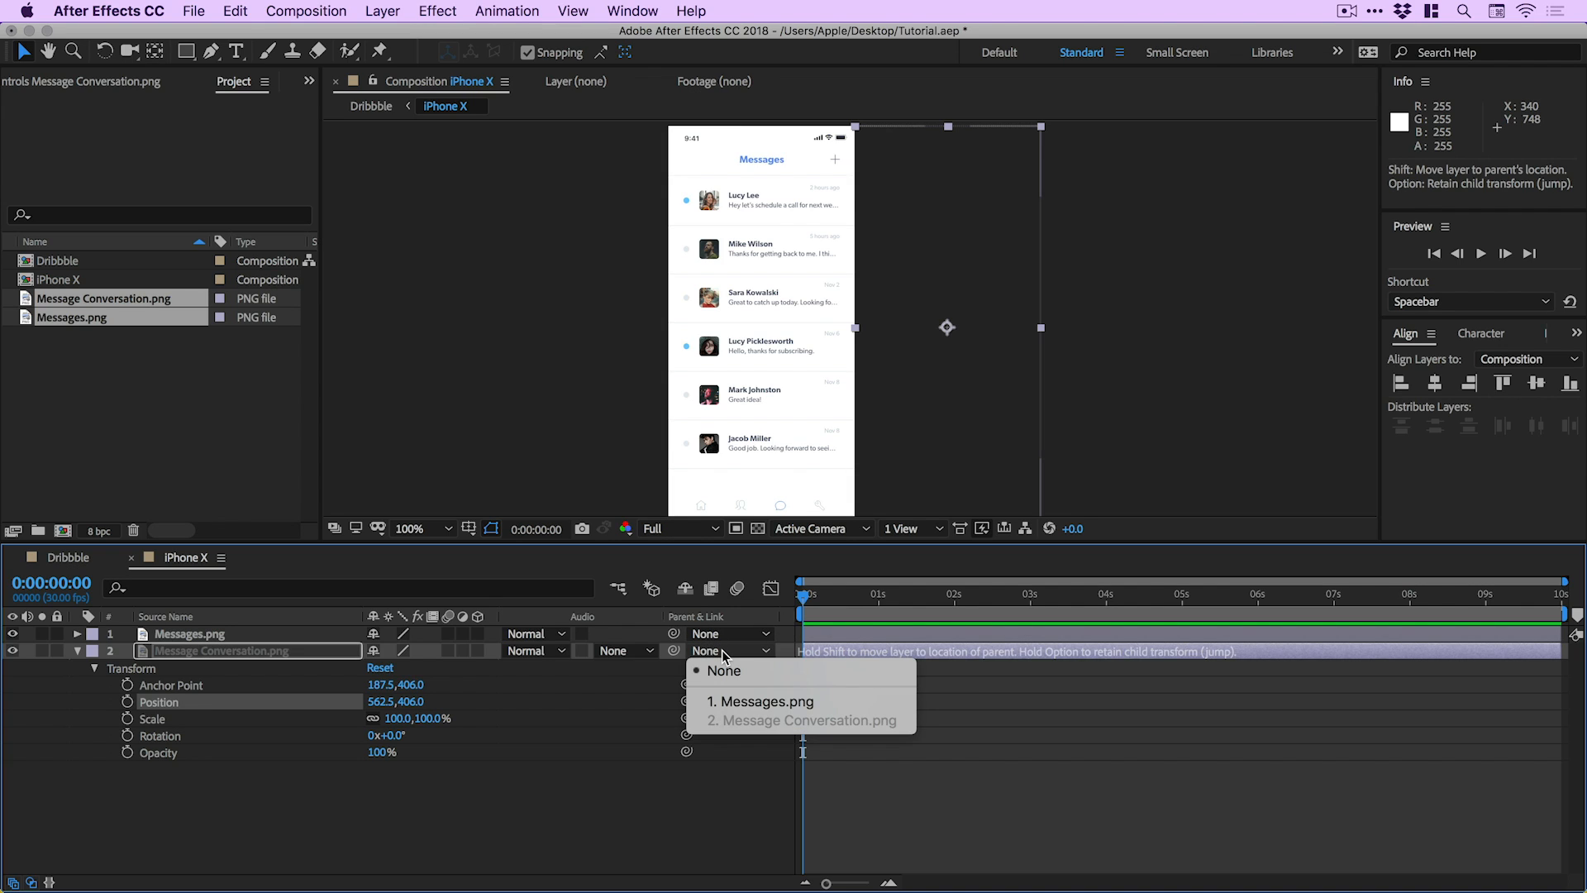
{"action": "left_click", "coordinate": [739, 702]}
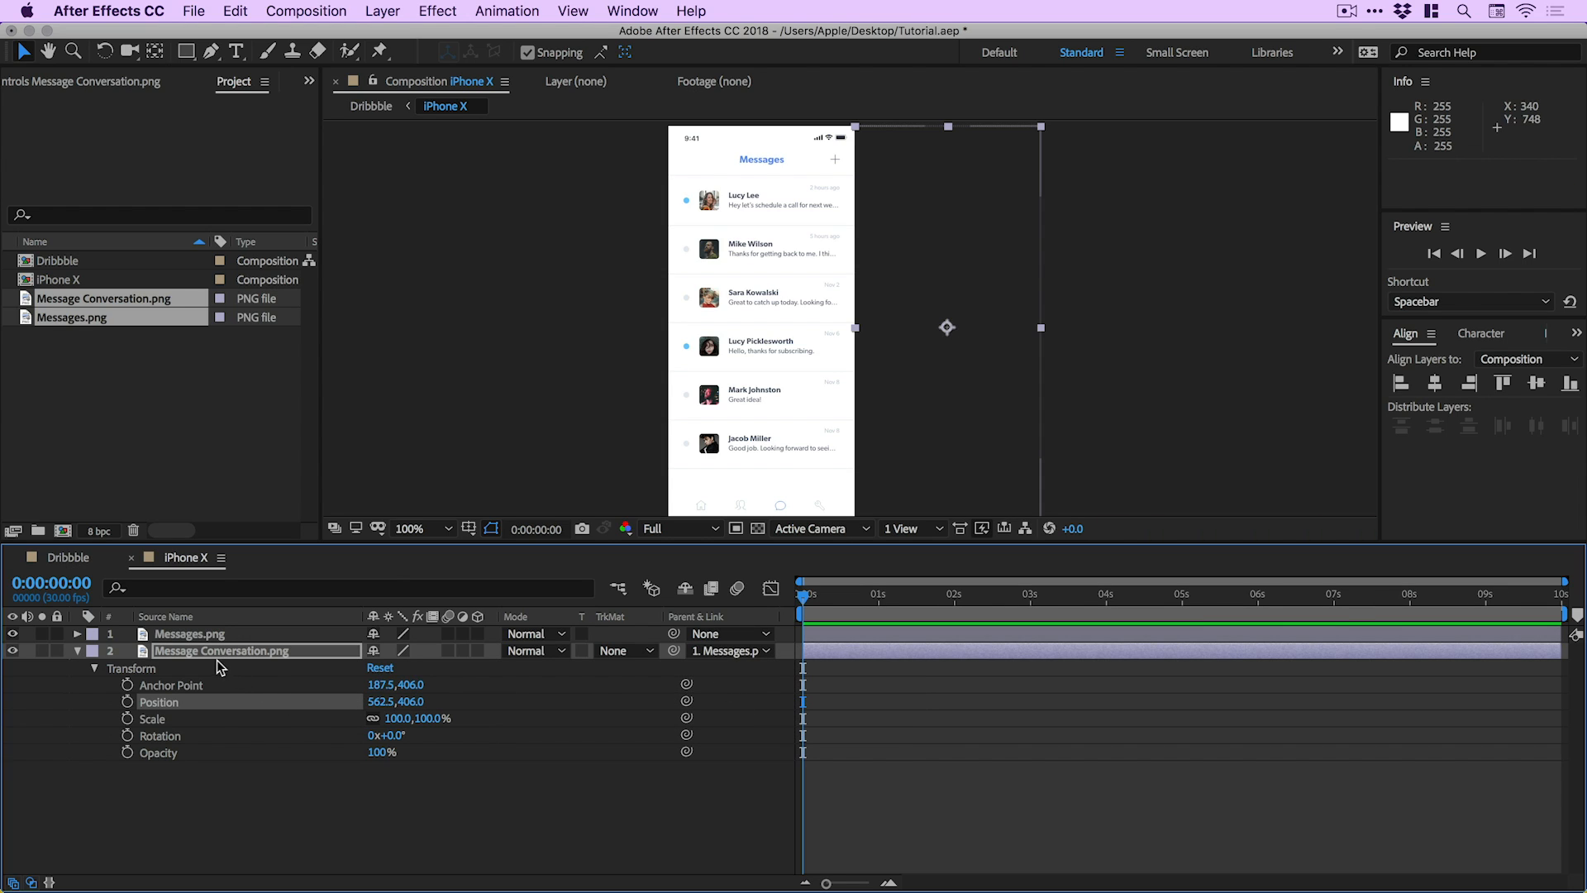
Move the Messages.png layer slightly in the composition to test the parent link, and undo the move
{"action": "left_click", "coordinate": [170, 635]}
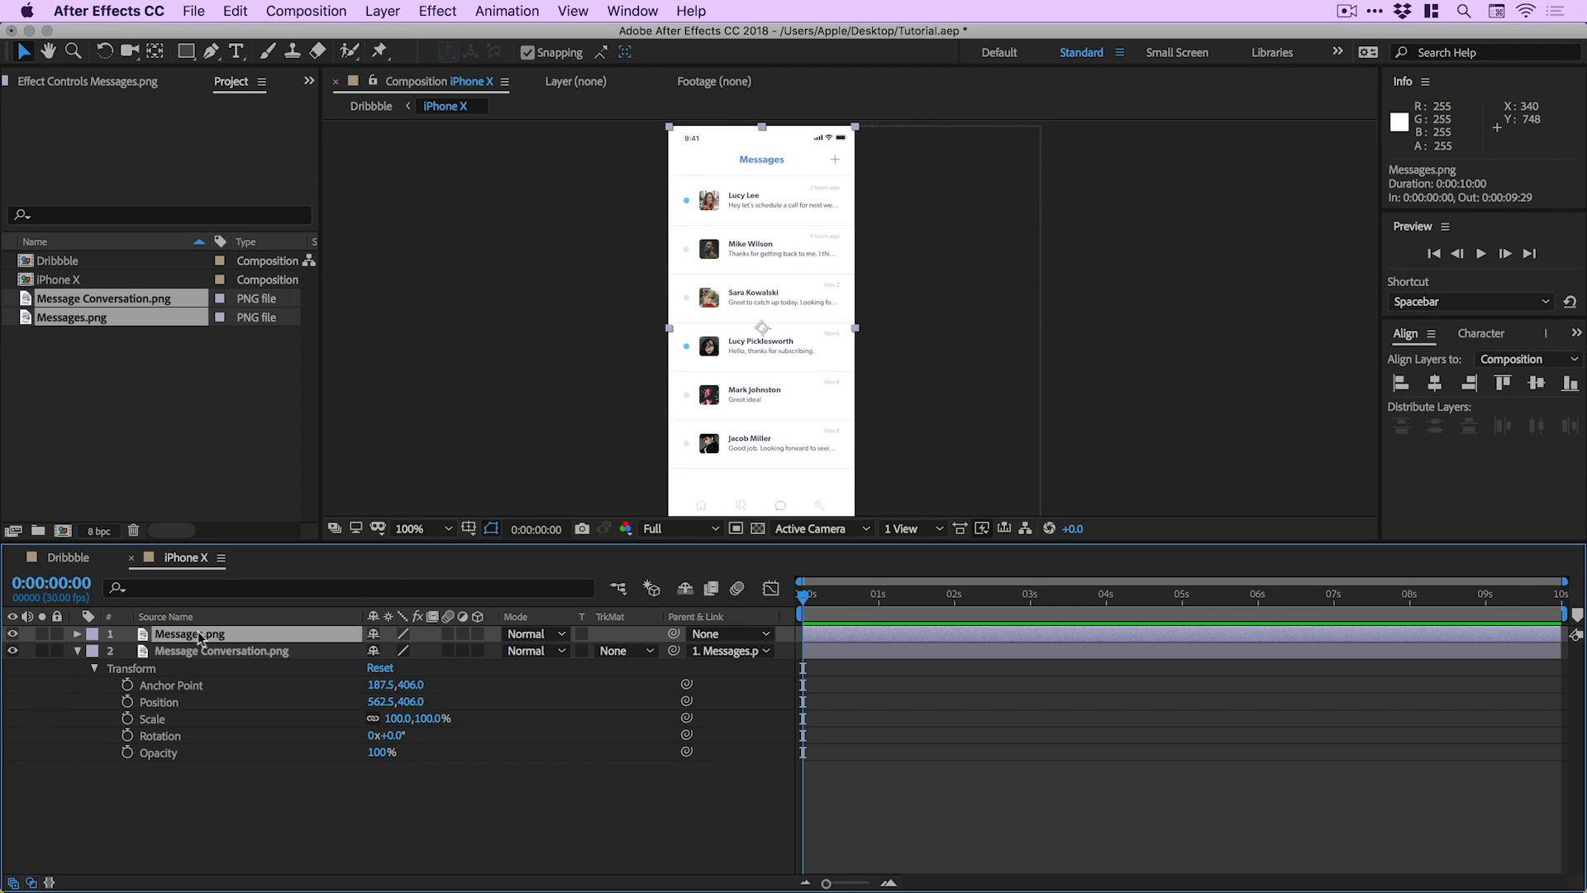
{"action": "left_click", "coordinate": [199, 652]}
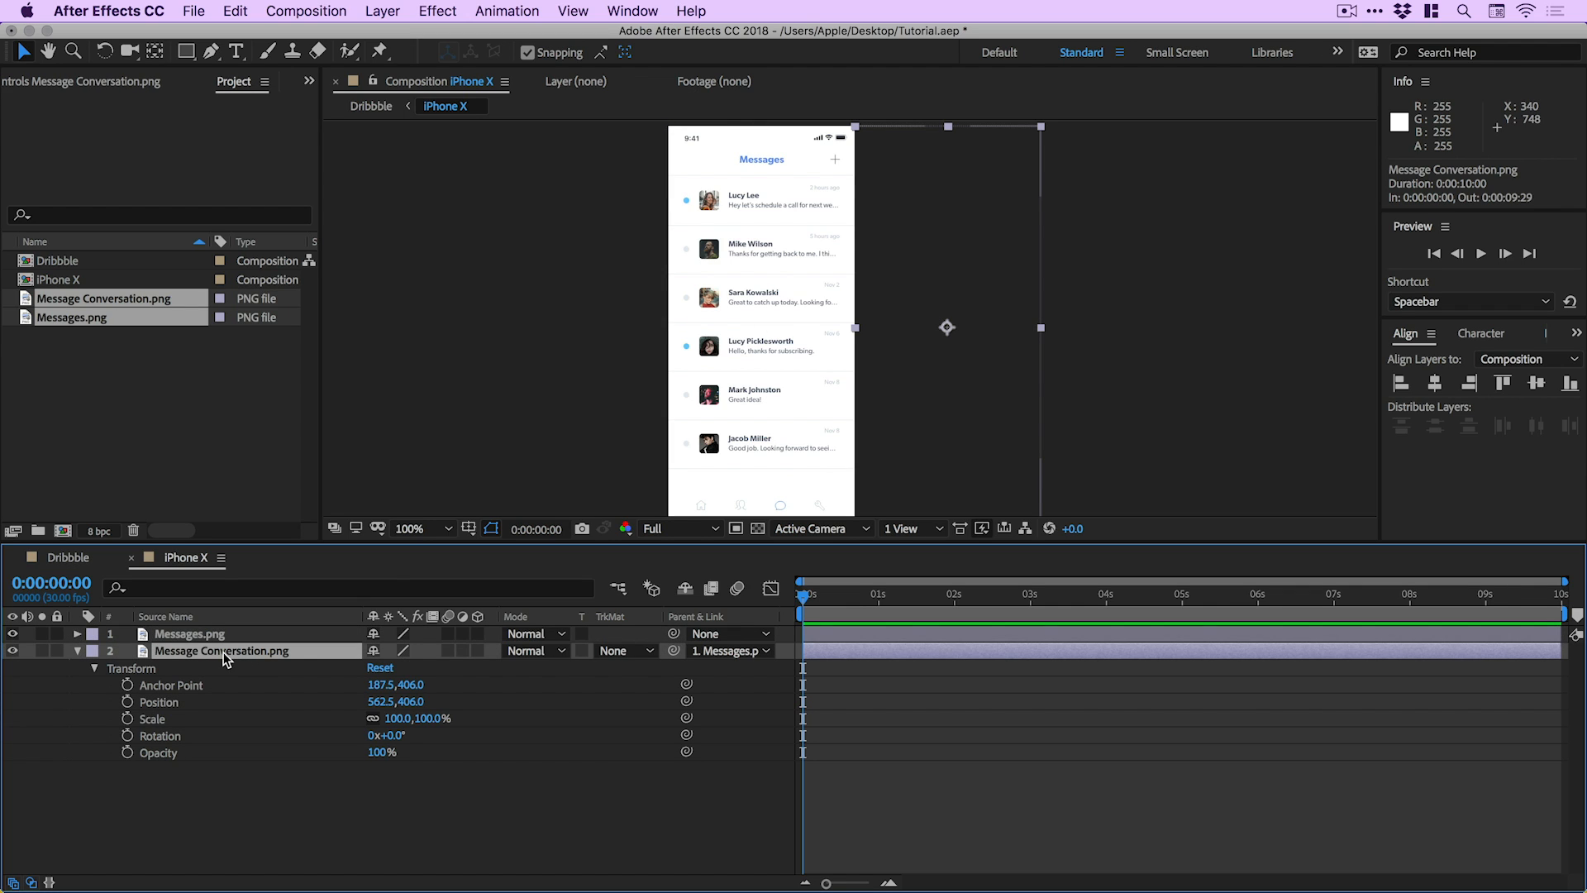
{"action": "left_click", "coordinate": [216, 638], "text": "shift"}
{"action": "left_click_drag", "start_coordinate": [773, 243], "coordinate": [737, 242]}
{"action": "key", "text": "super+z"}
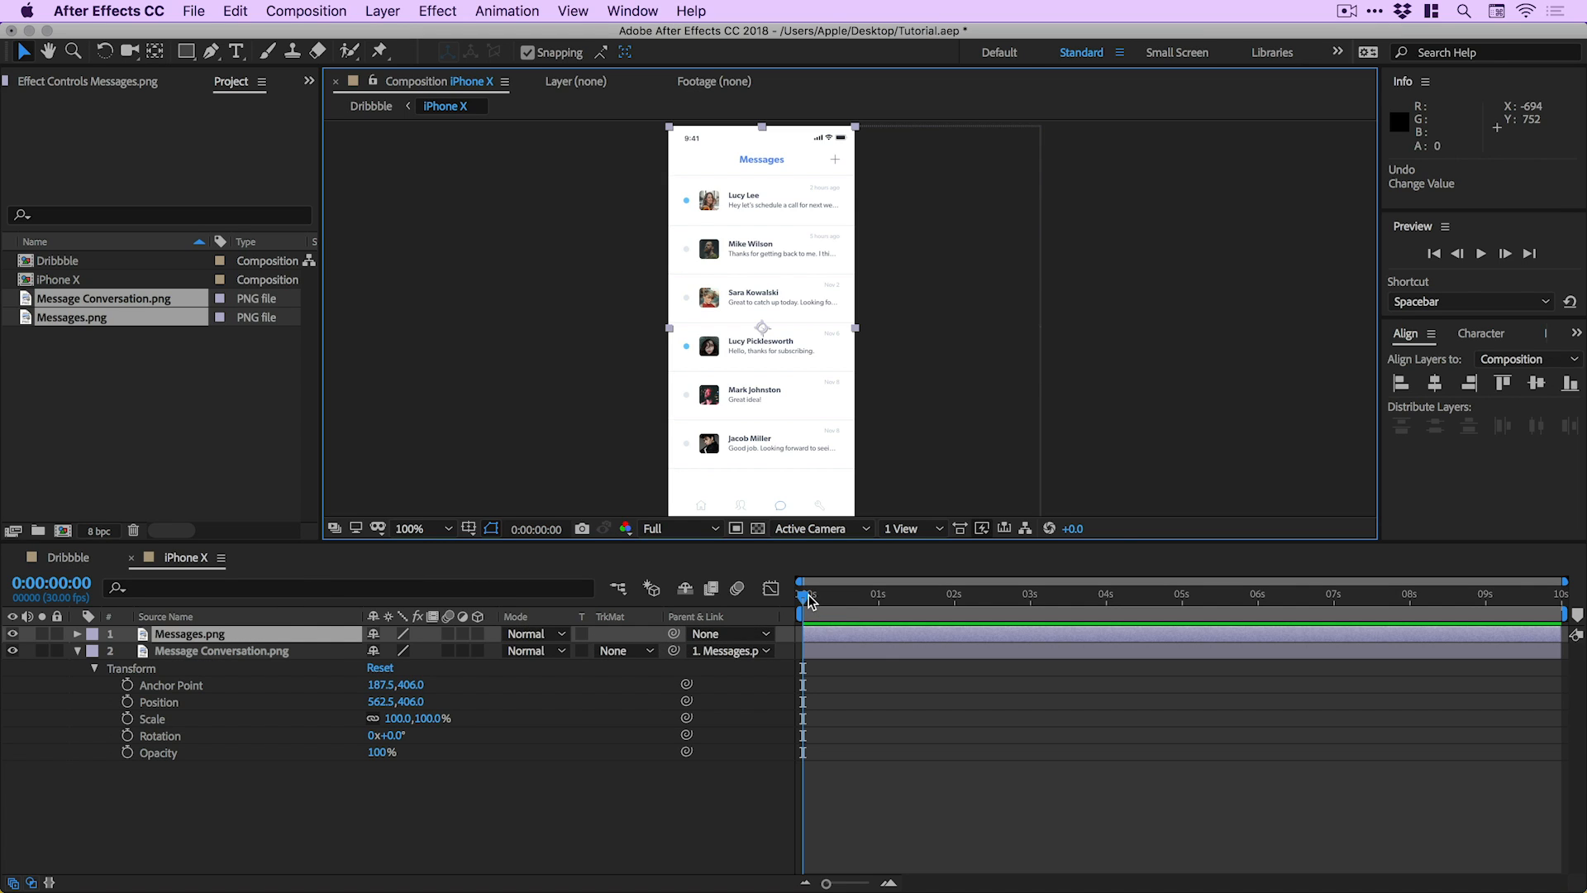
Collapse the Message Conversation.png layer and reveal the Transform properties of the Messages.png layer
{"action": "mouse_move", "coordinate": [804, 597]}
{"action": "left_mouse_down"}
{"action": "mouse_move", "coordinate": [925, 597]}
{"action": "mouse_move", "coordinate": [790, 606]}
{"action": "left_mouse_up"}
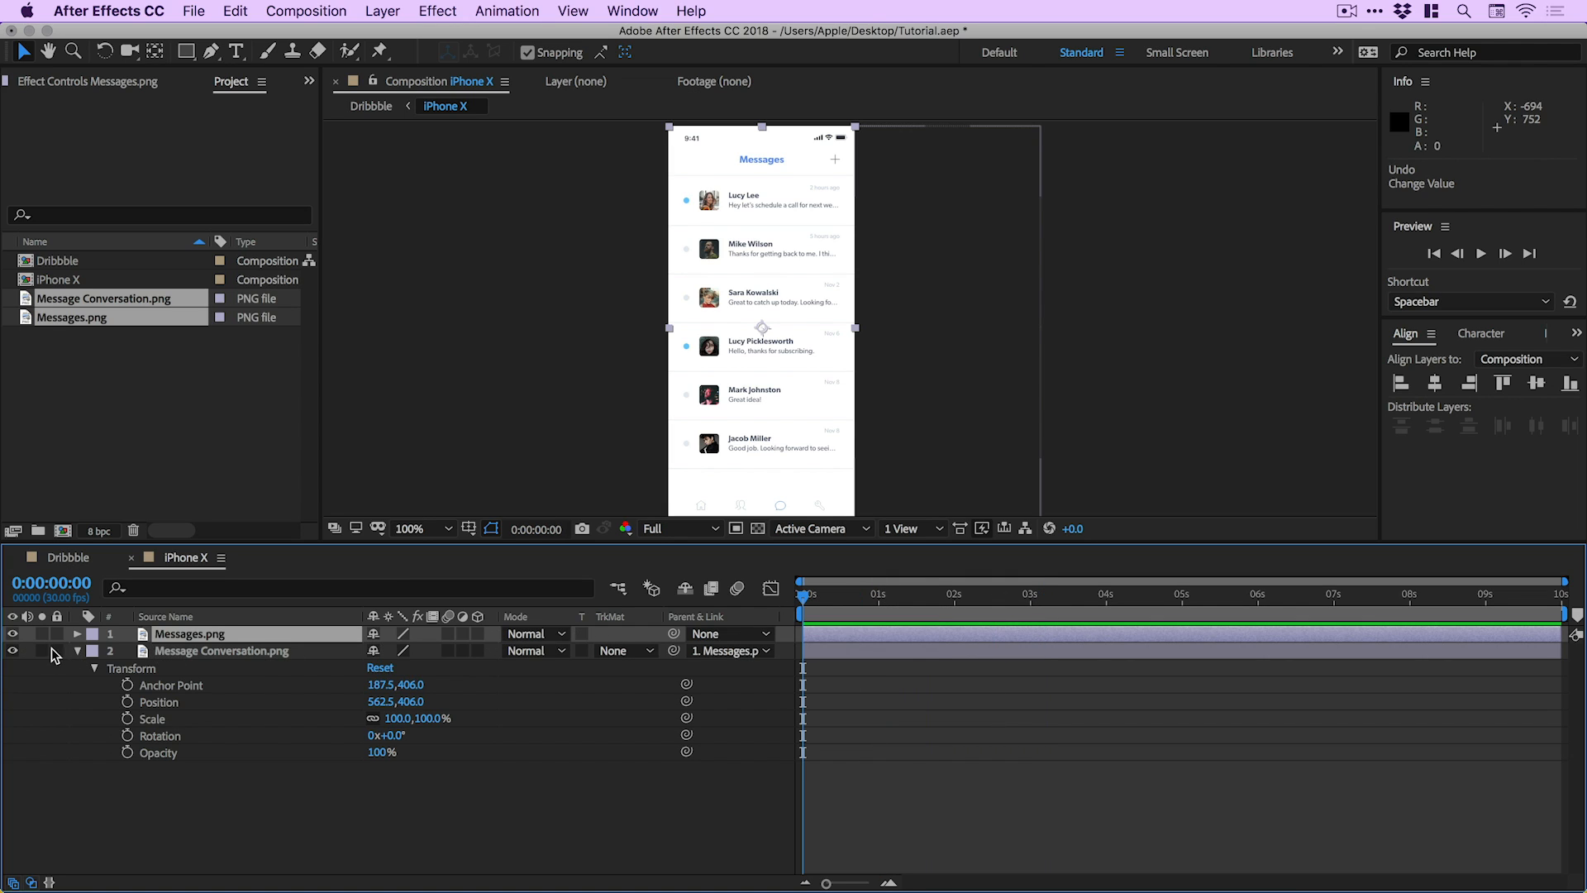
{"action": "left_click", "coordinate": [78, 652]}
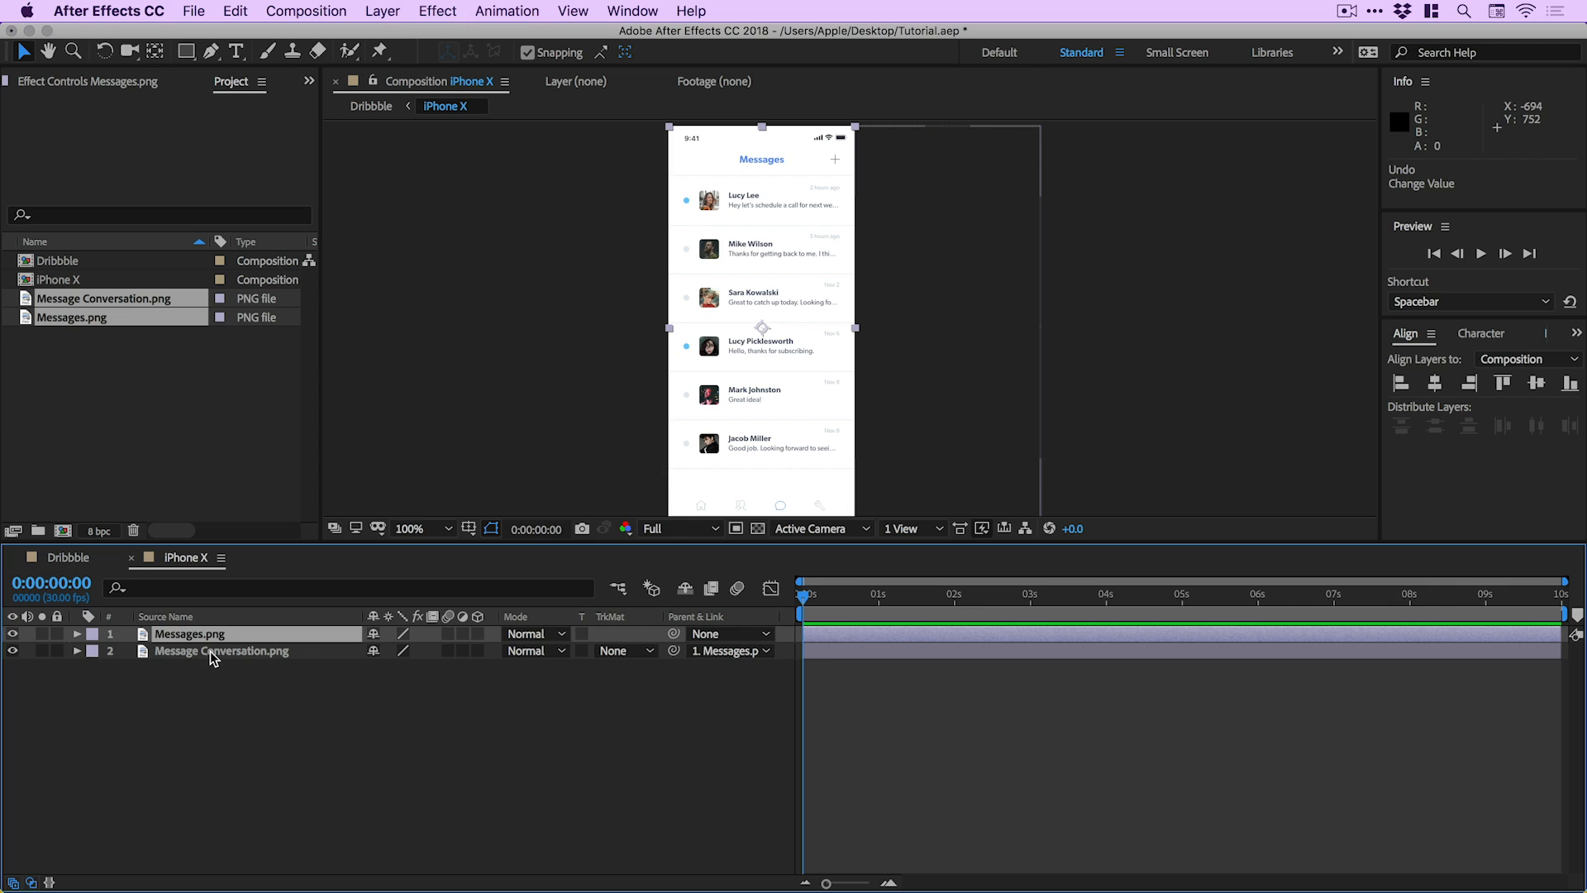
{"action": "left_click", "coordinate": [76, 634]}
{"action": "left_click", "coordinate": [94, 651]}
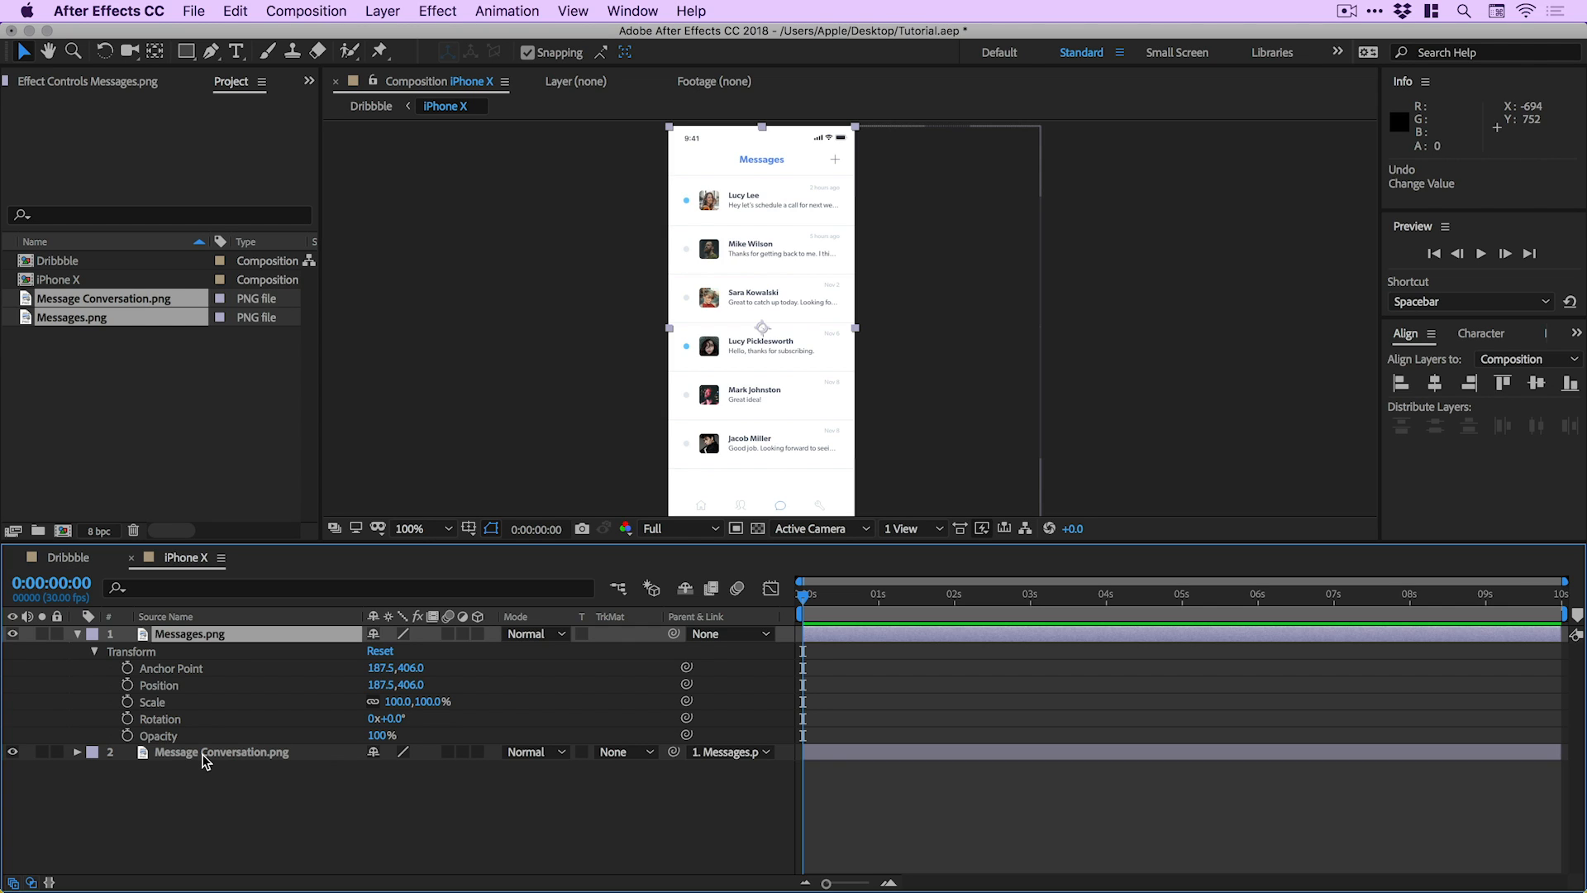
Start animating the Position of the Messages.png layer with a keyframe at 0:00:01:00
{"action": "left_click", "coordinate": [876, 603]}
{"action": "left_click_drag", "start_coordinate": [878, 604], "coordinate": [880, 604]}
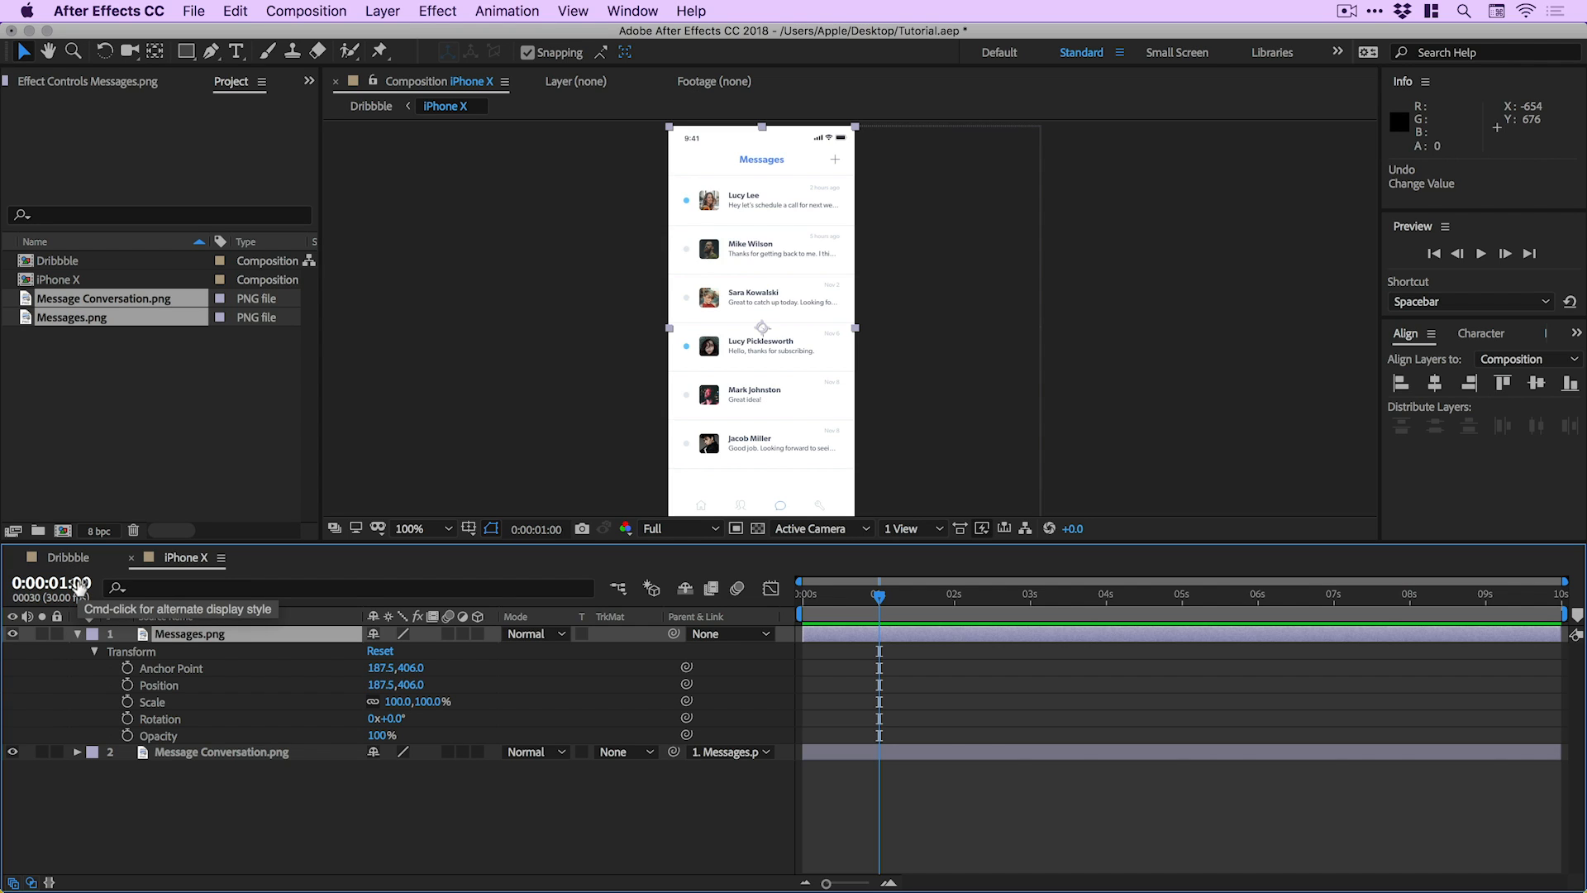
{"action": "left_click", "coordinate": [127, 685]}
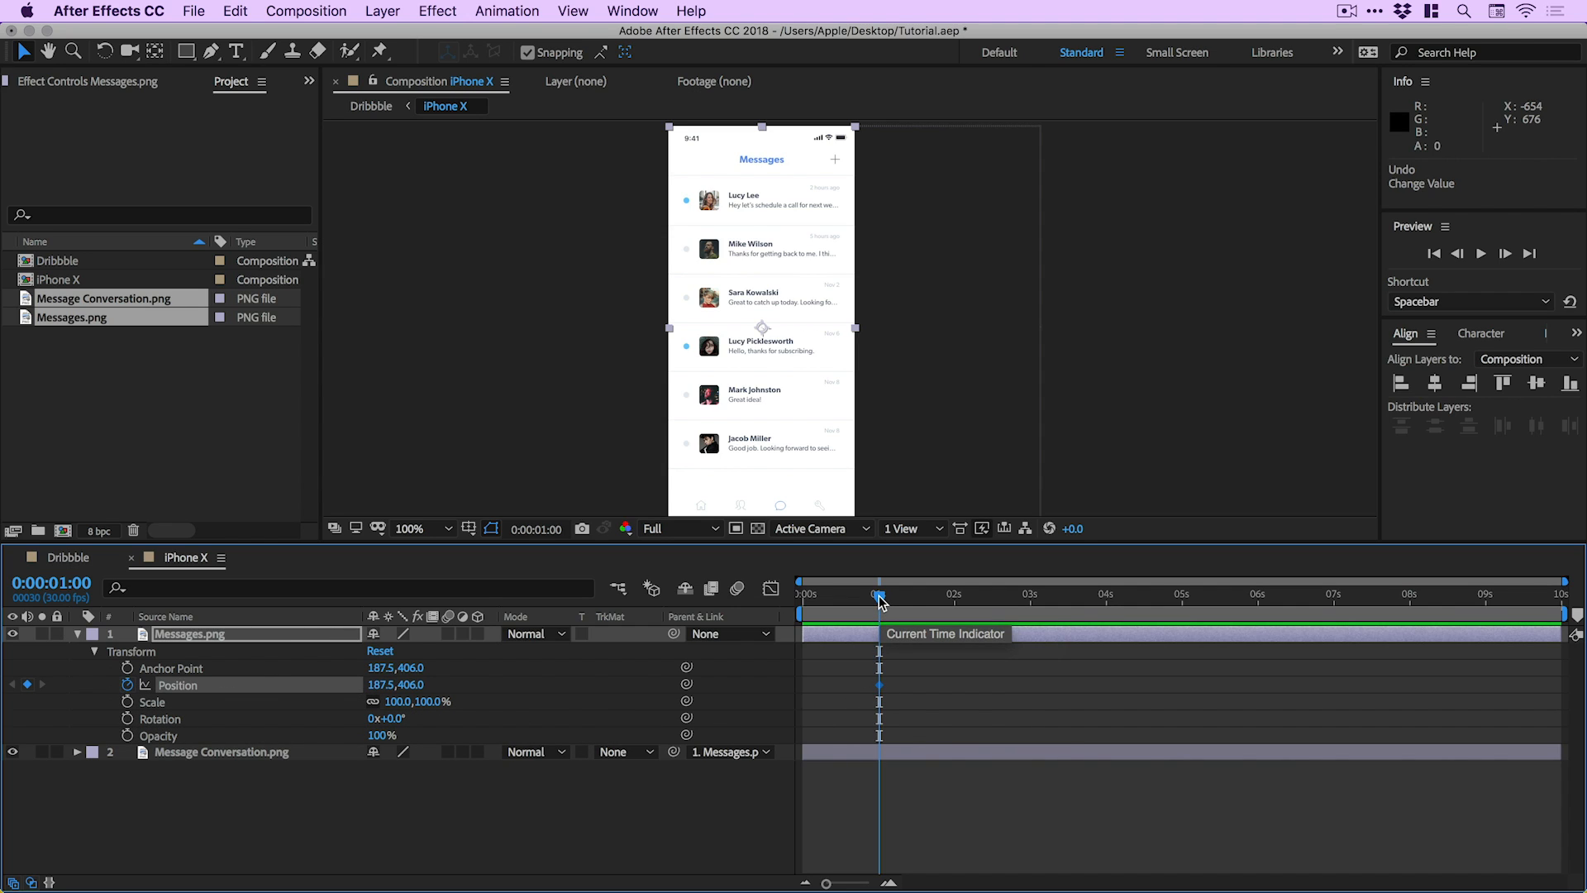
Add a second Position keyframe to the Messages.png layer at 0:00:01:15 and step between the two keyframes
{"action": "left_click_drag", "start_coordinate": [879, 595], "coordinate": [917, 597]}
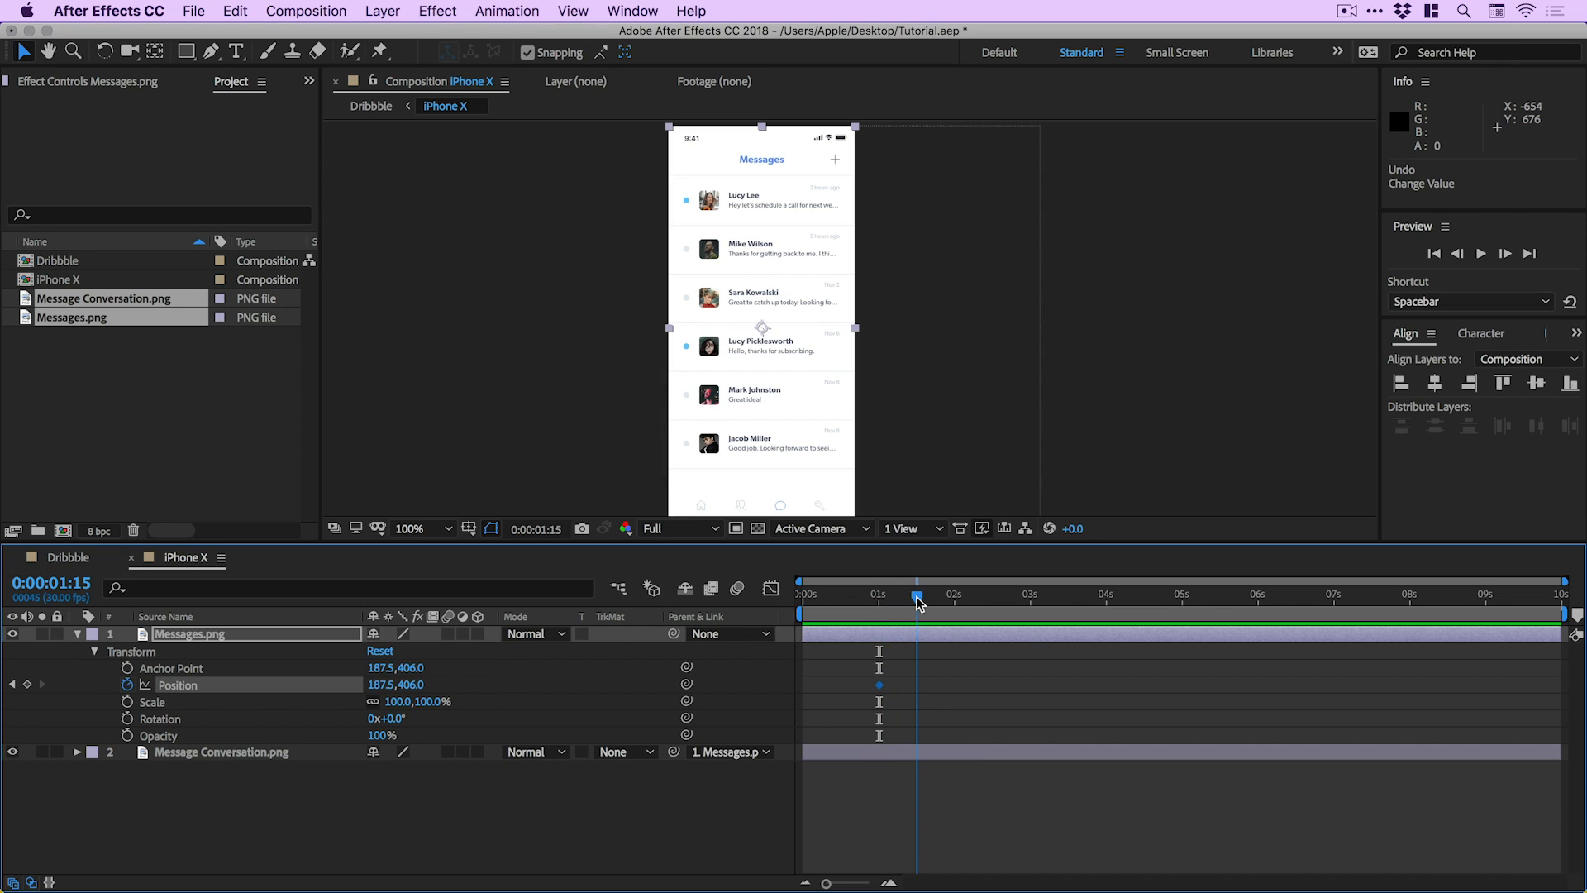
{"action": "left_click_drag", "start_coordinate": [917, 597], "coordinate": [917, 599]}
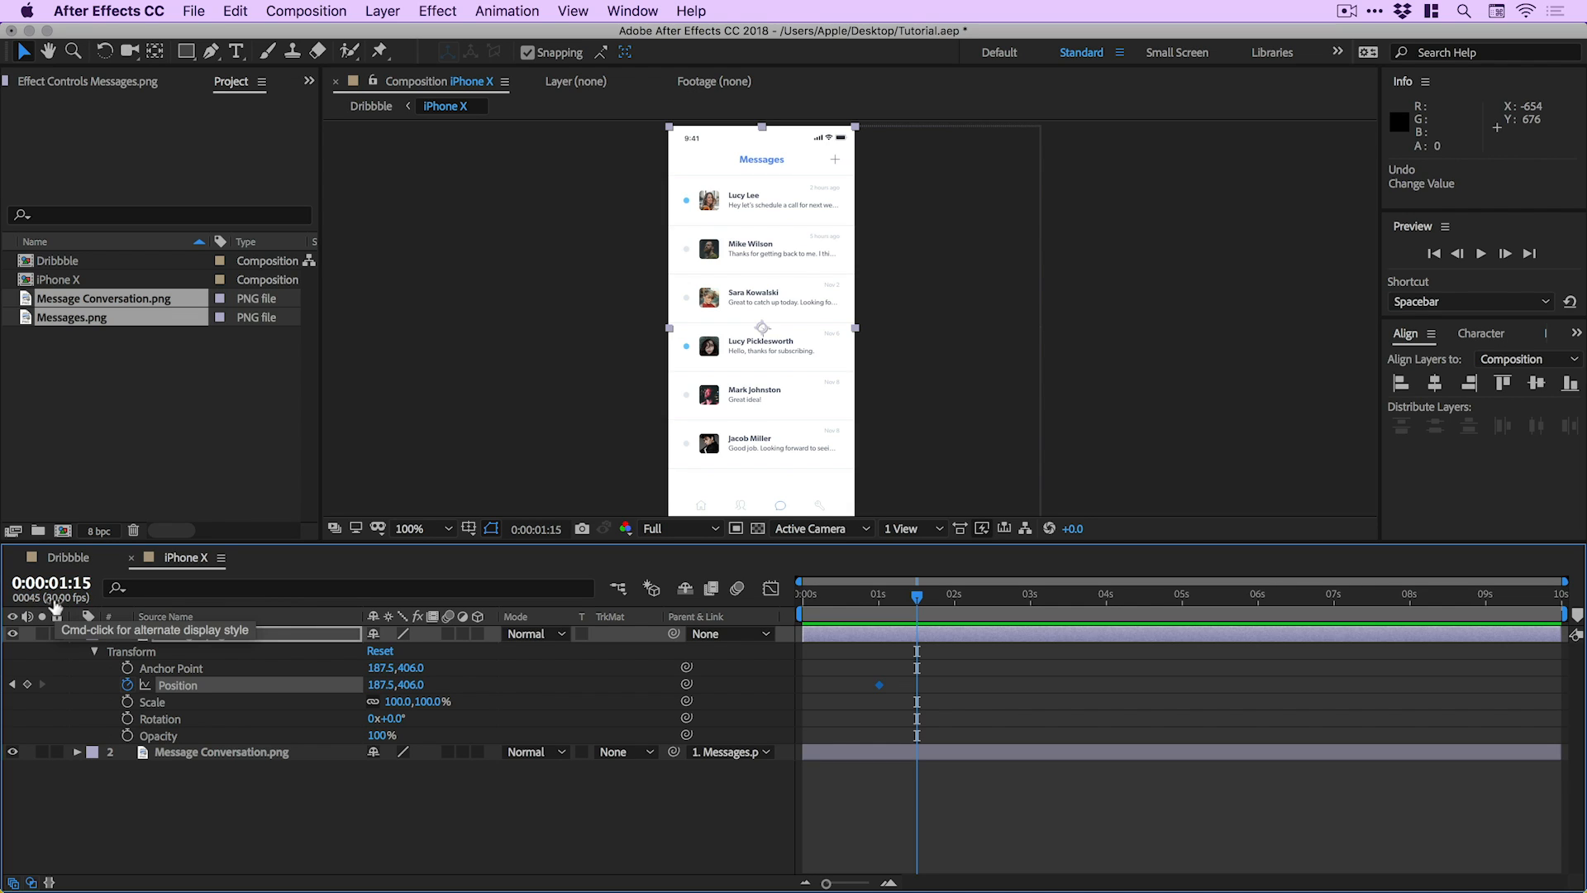
{"action": "left_click_drag", "start_coordinate": [918, 601], "coordinate": [918, 603]}
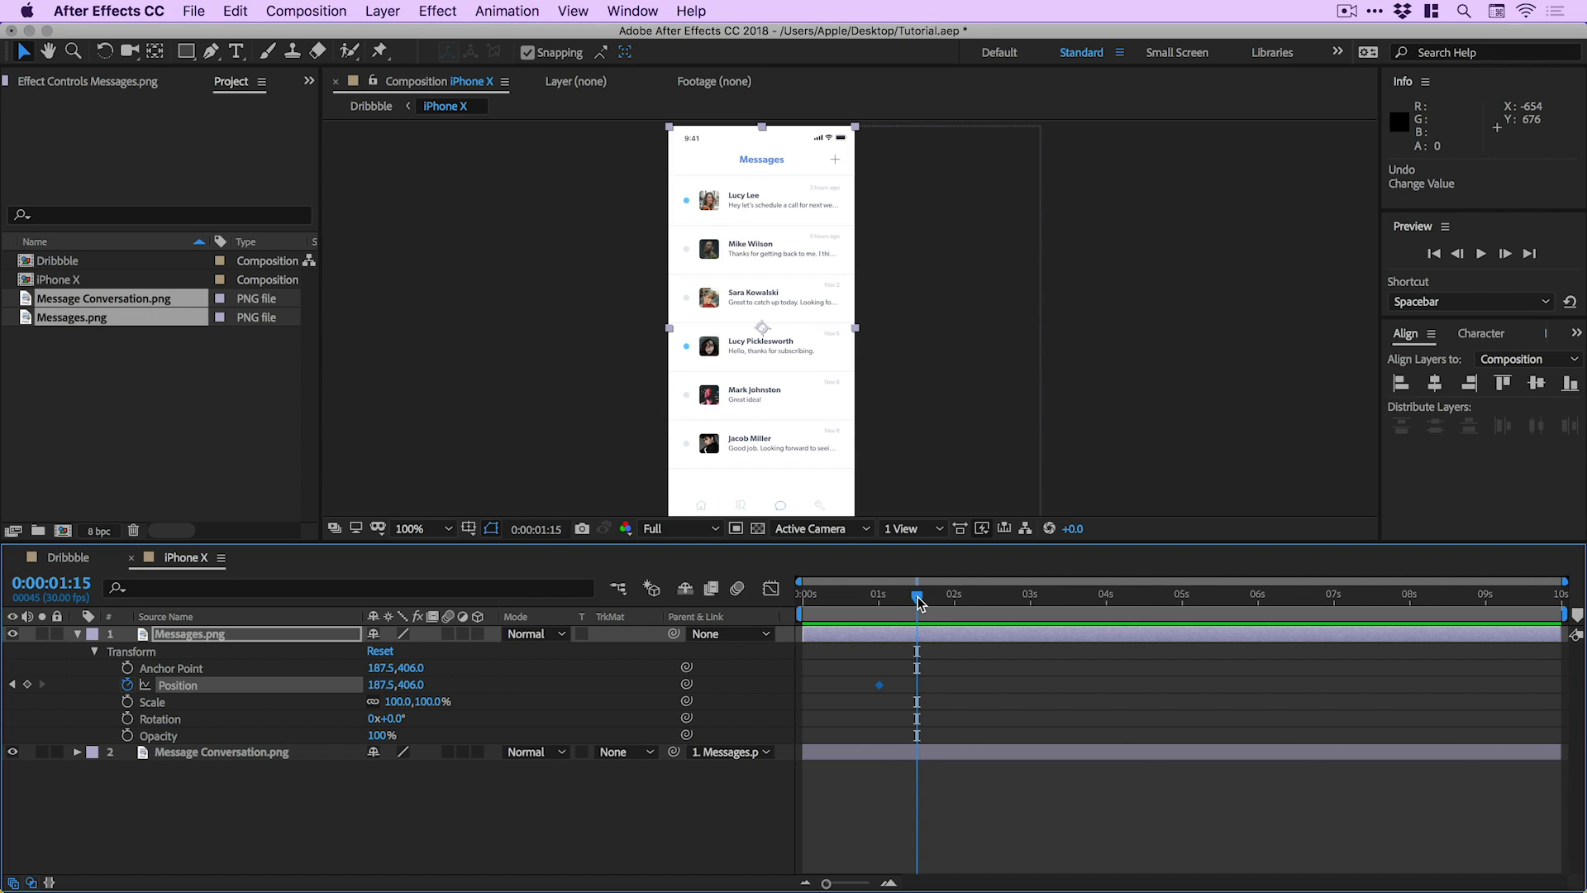
{"action": "left_click", "coordinate": [28, 684]}
{"action": "left_click", "coordinate": [12, 686]}
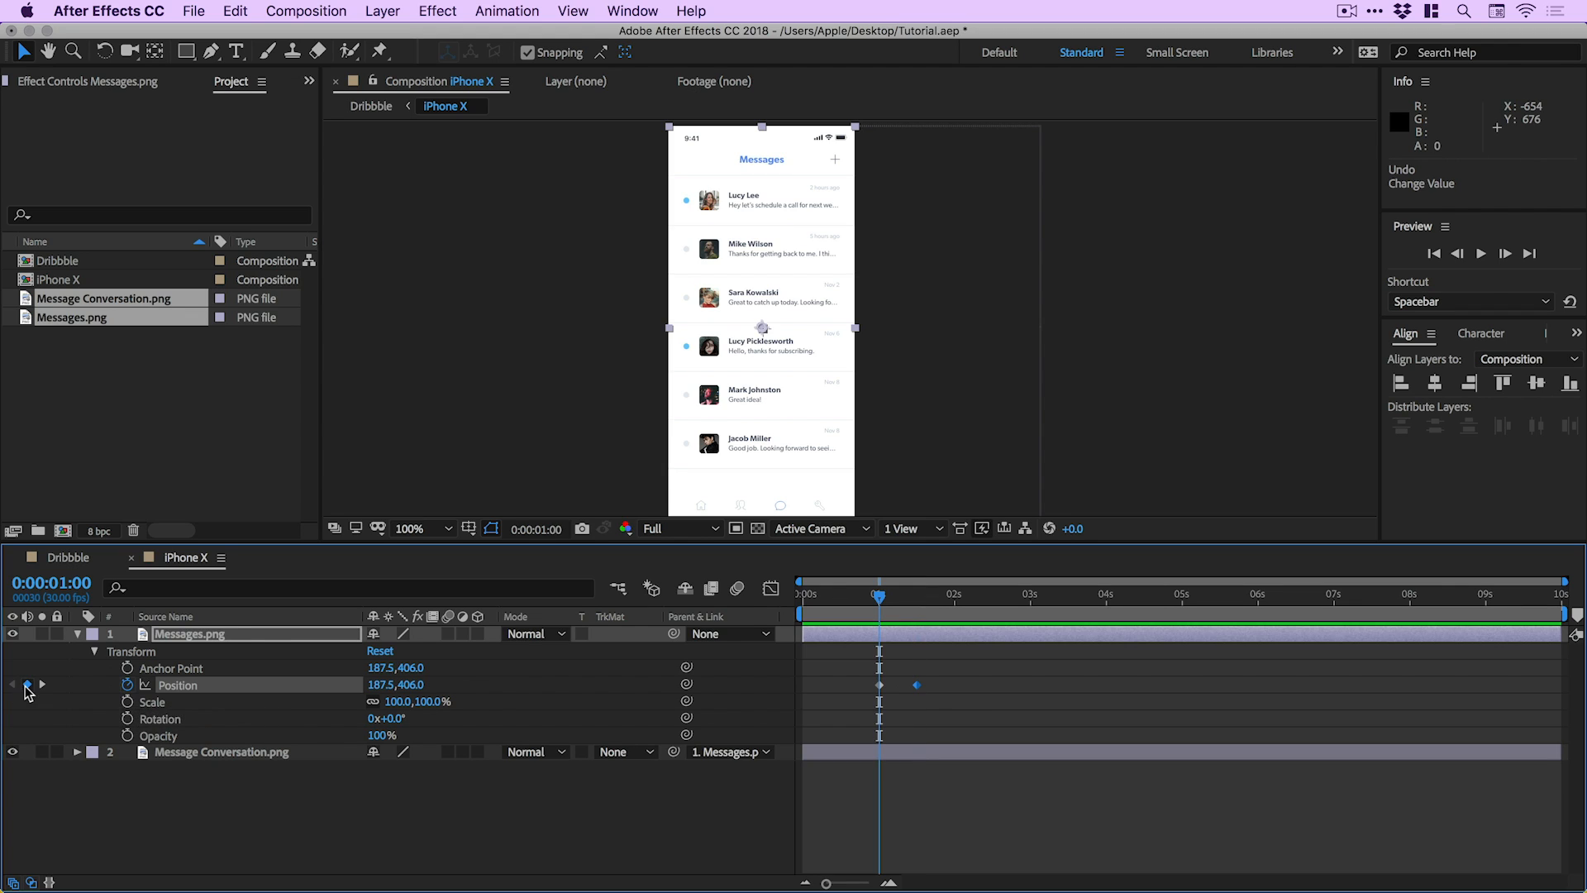
{"action": "left_click", "coordinate": [43, 684]}
{"action": "left_click", "coordinate": [12, 684]}
{"action": "left_click", "coordinate": [43, 685]}
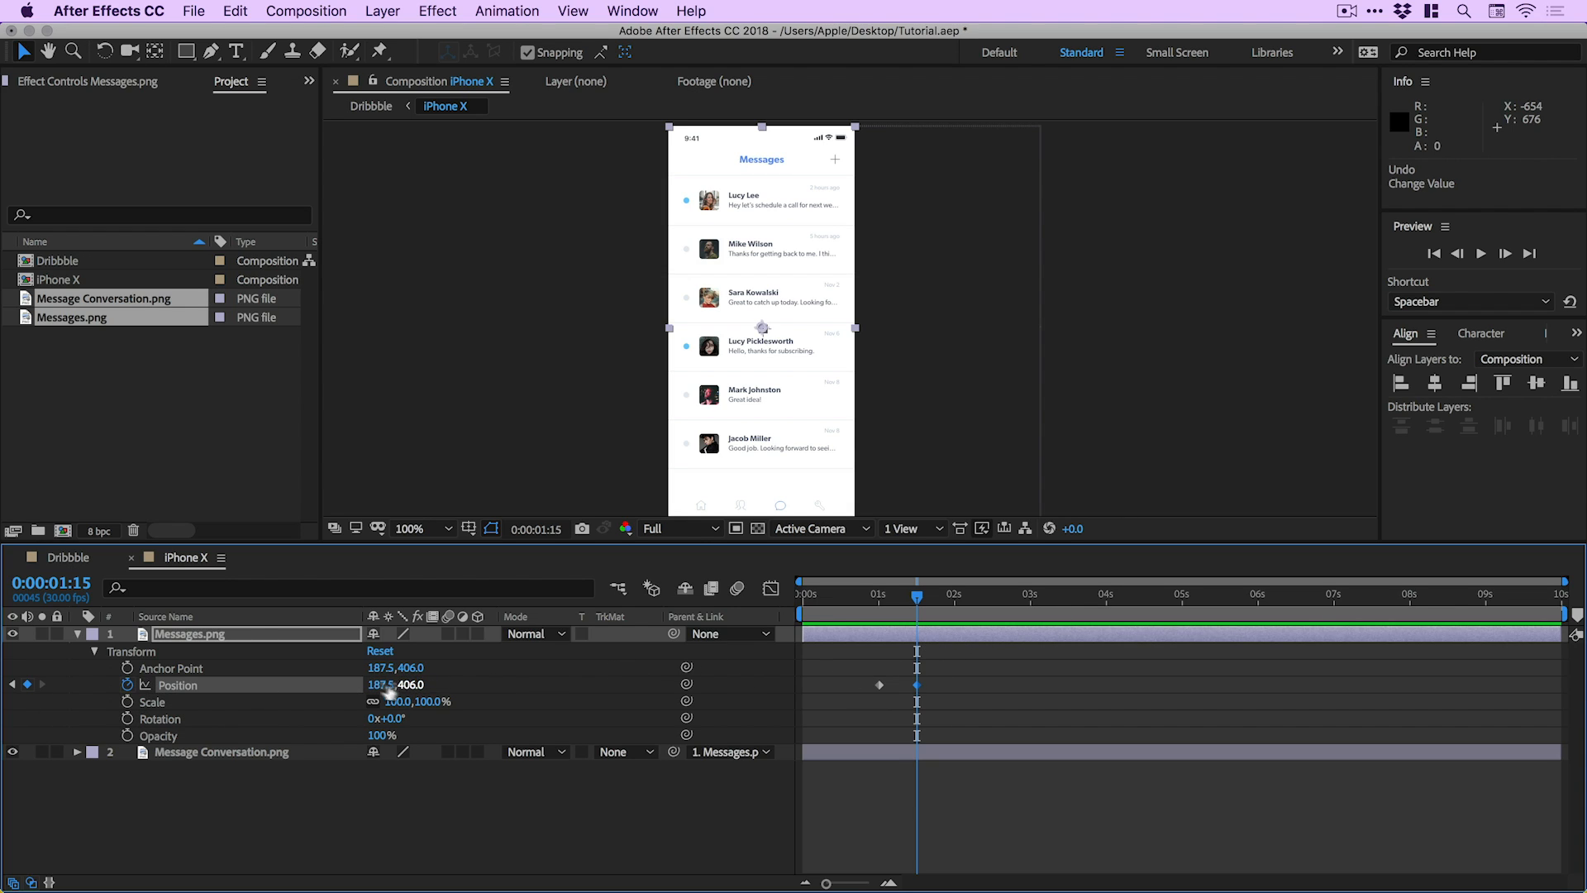
Set the X position of Messages.png to -187.5 at the 0:00:01:15 keyframe, aligning the conversation screen with the composition edge
{"action": "left_click_drag", "start_coordinate": [378, 690], "coordinate": [14, 693]}
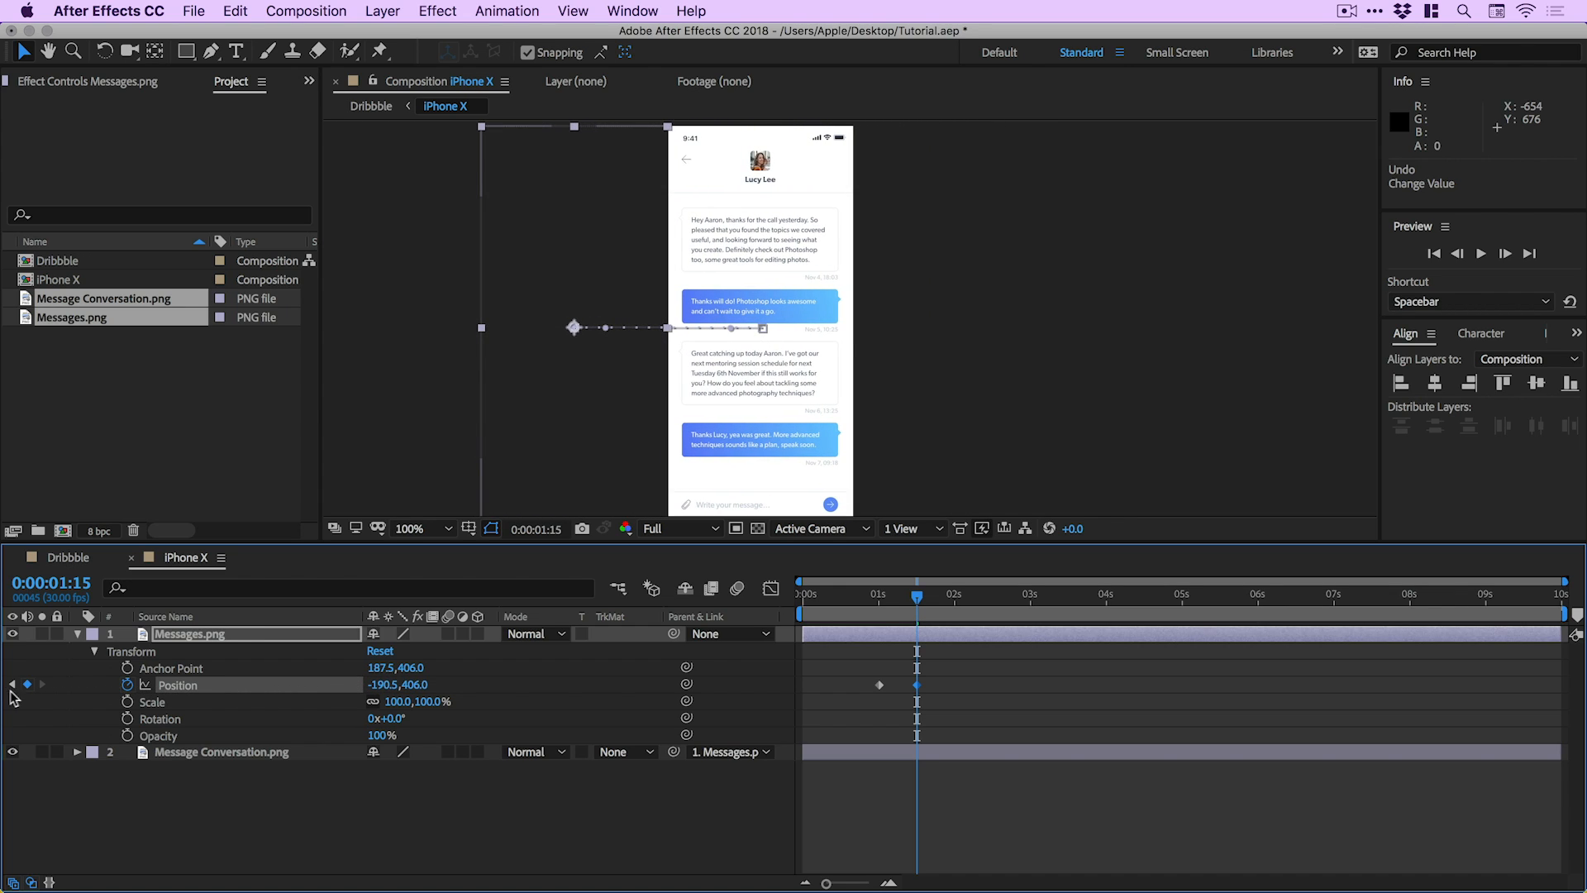
{"action": "key", "text": "z"}
{"action": "left_click", "coordinate": [72, 50]}
{"action": "left_click_drag", "start_coordinate": [830, 322], "coordinate": [879, 361]}
{"action": "left_click_drag", "start_coordinate": [380, 684], "coordinate": [383, 684]}
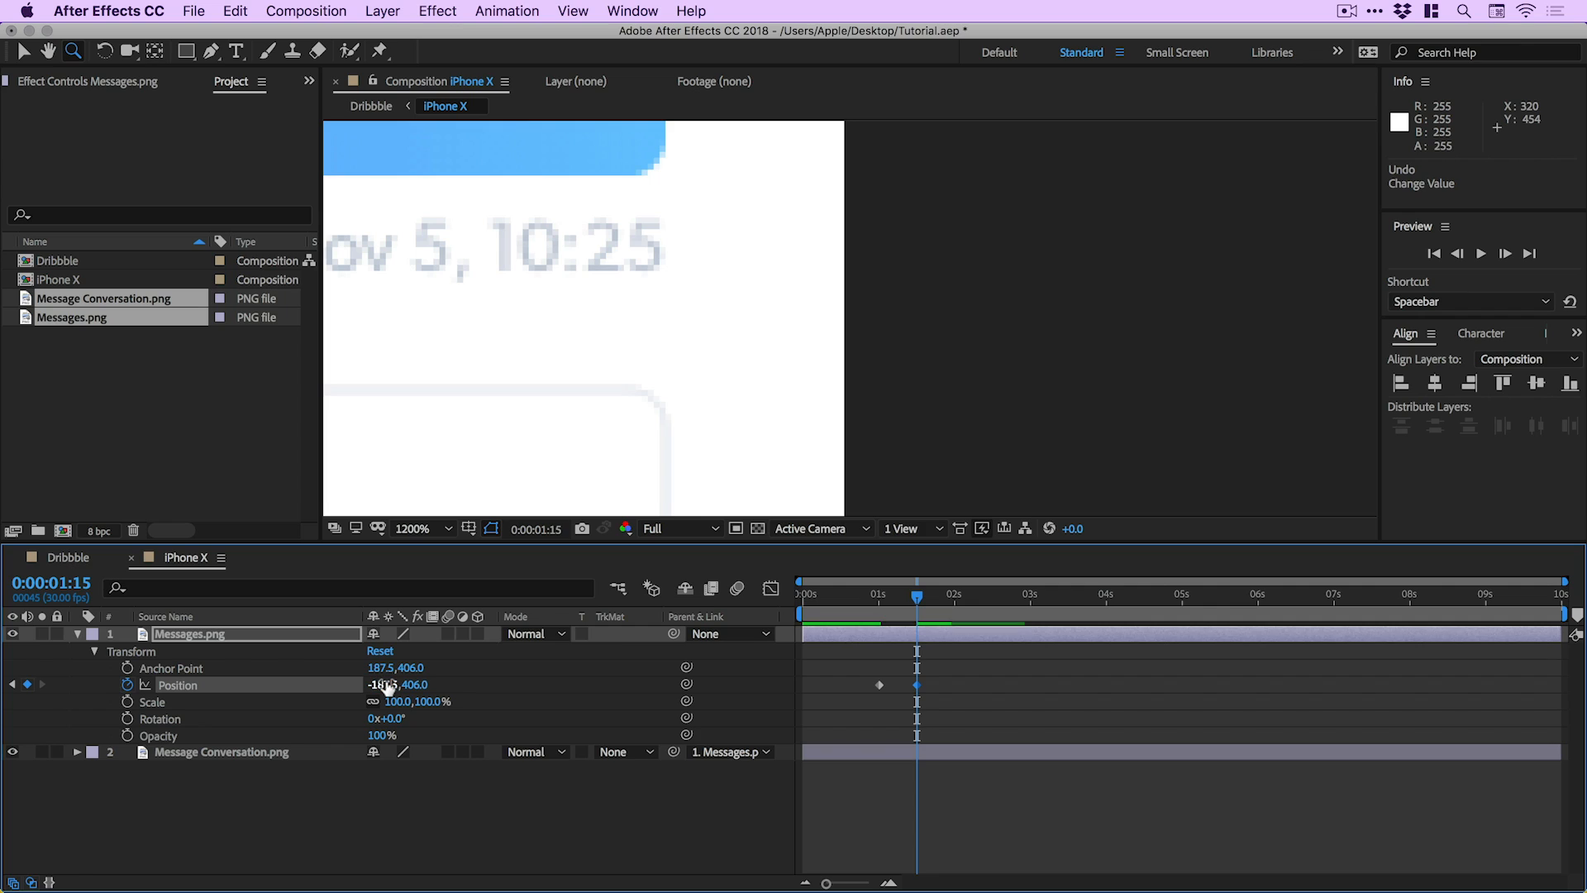
{"action": "key", "text": "v"}
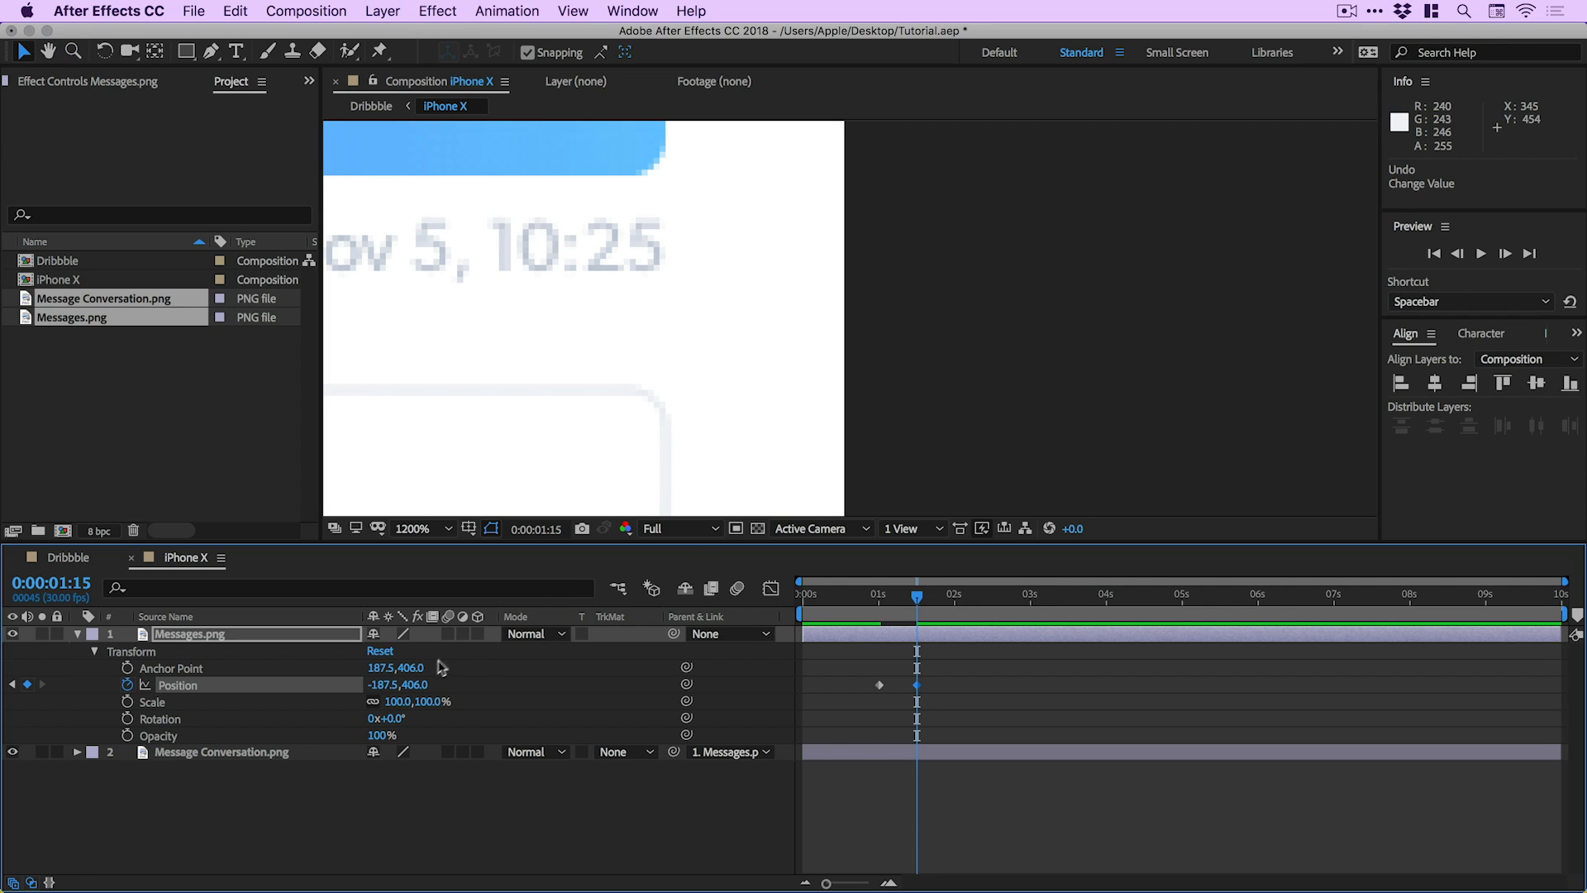
{"action": "left_click", "coordinate": [386, 686]}
{"action": "left_click", "coordinate": [1023, 290]}
{"action": "key", "text": "slash"}
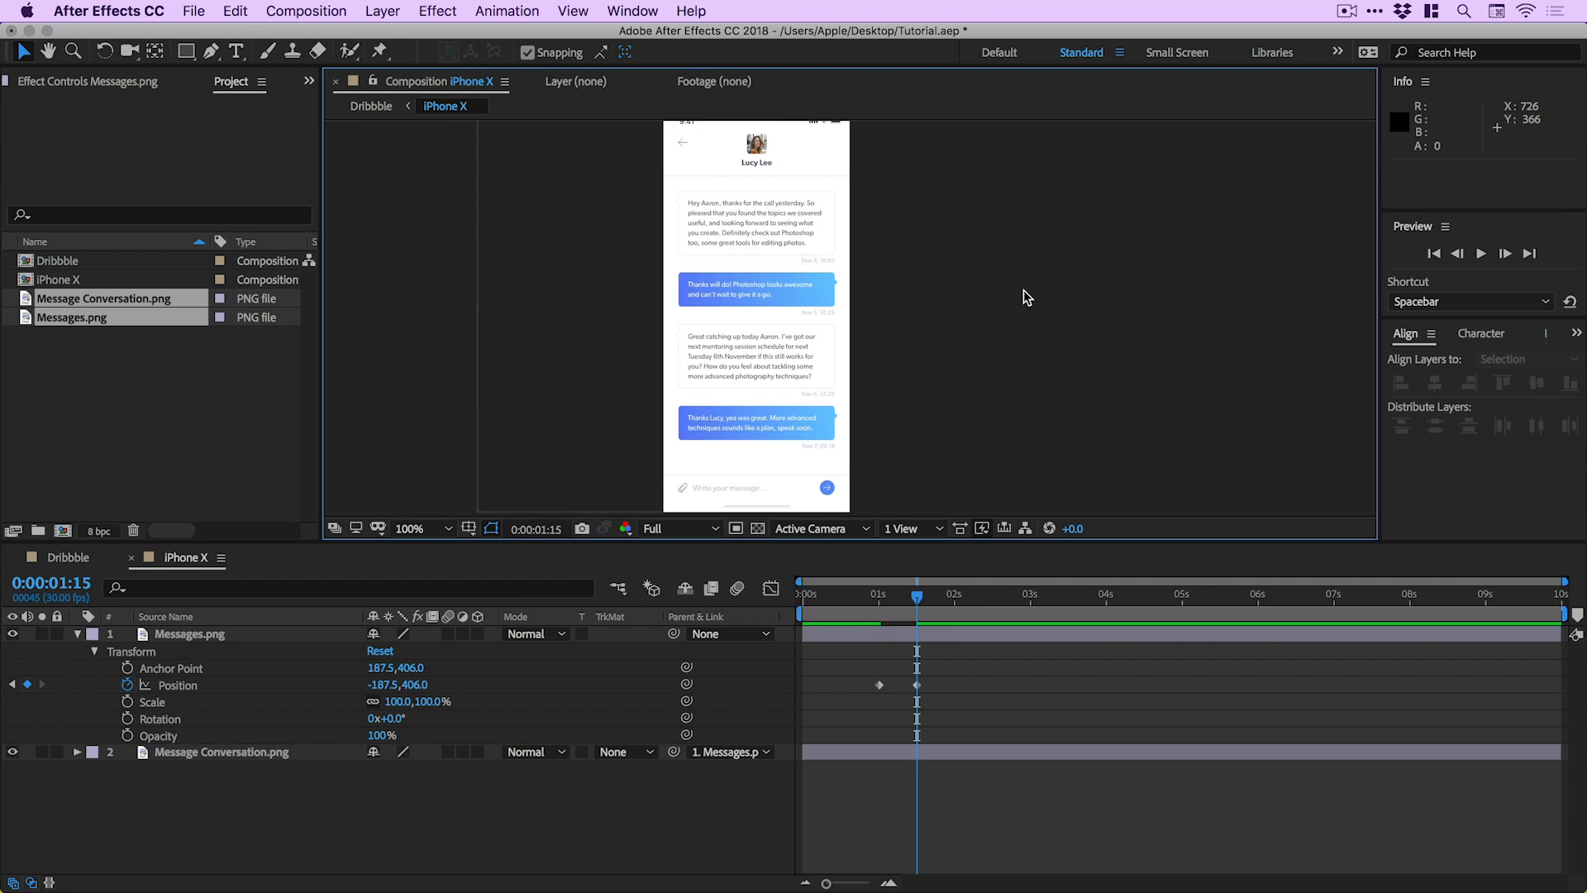
Preview the sliding transition between the two screens from the start of the timeline
{"action": "left_click_drag", "start_coordinate": [877, 610], "coordinate": [800, 598]}
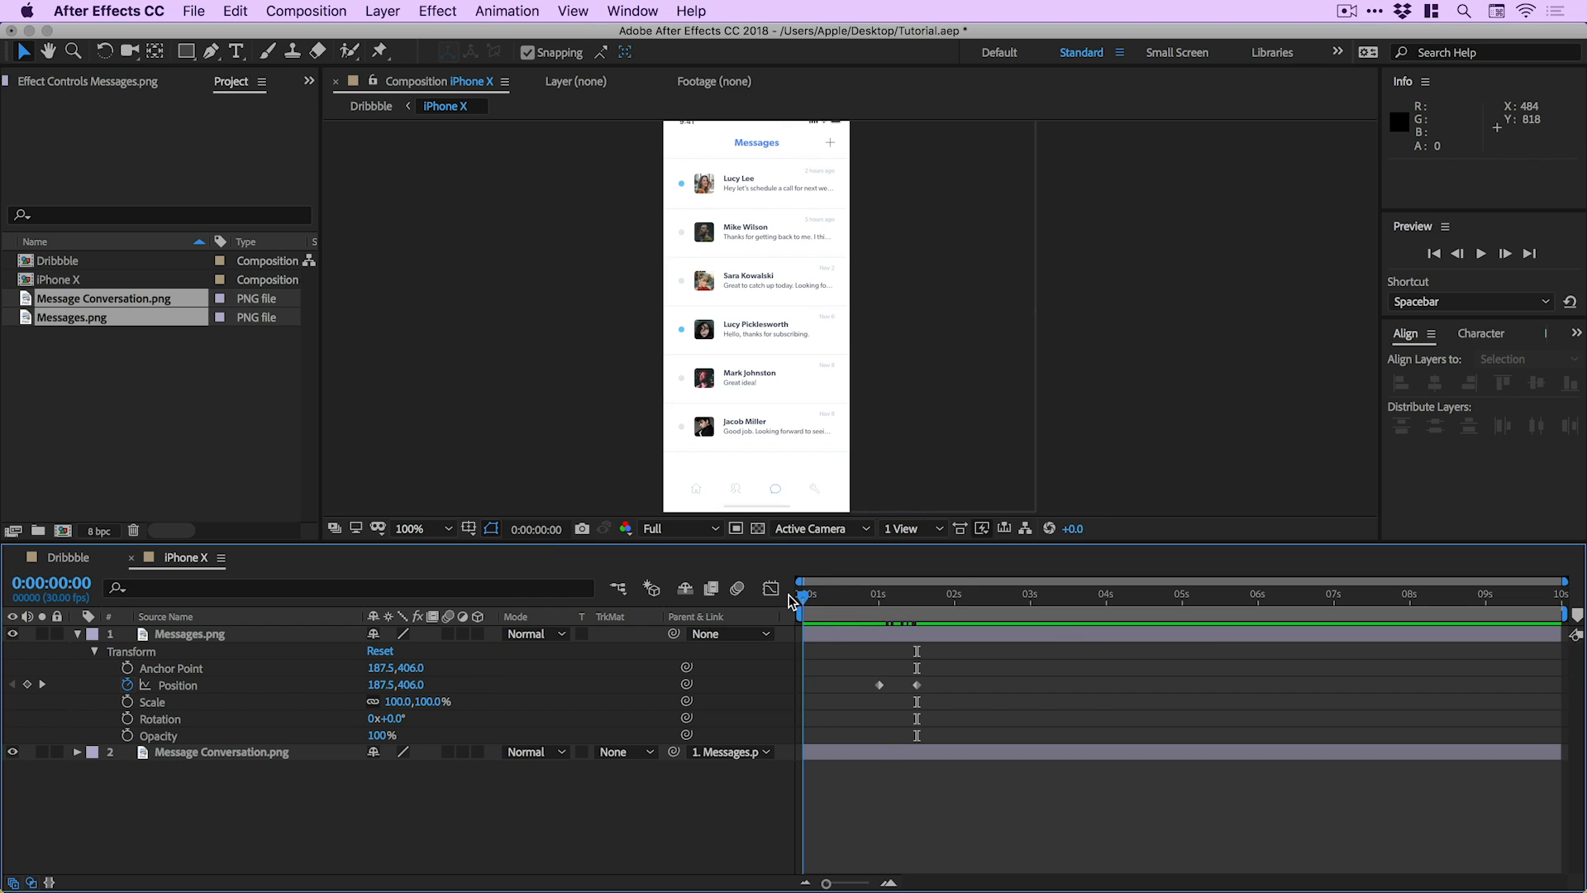
{"action": "key", "text": "space"}
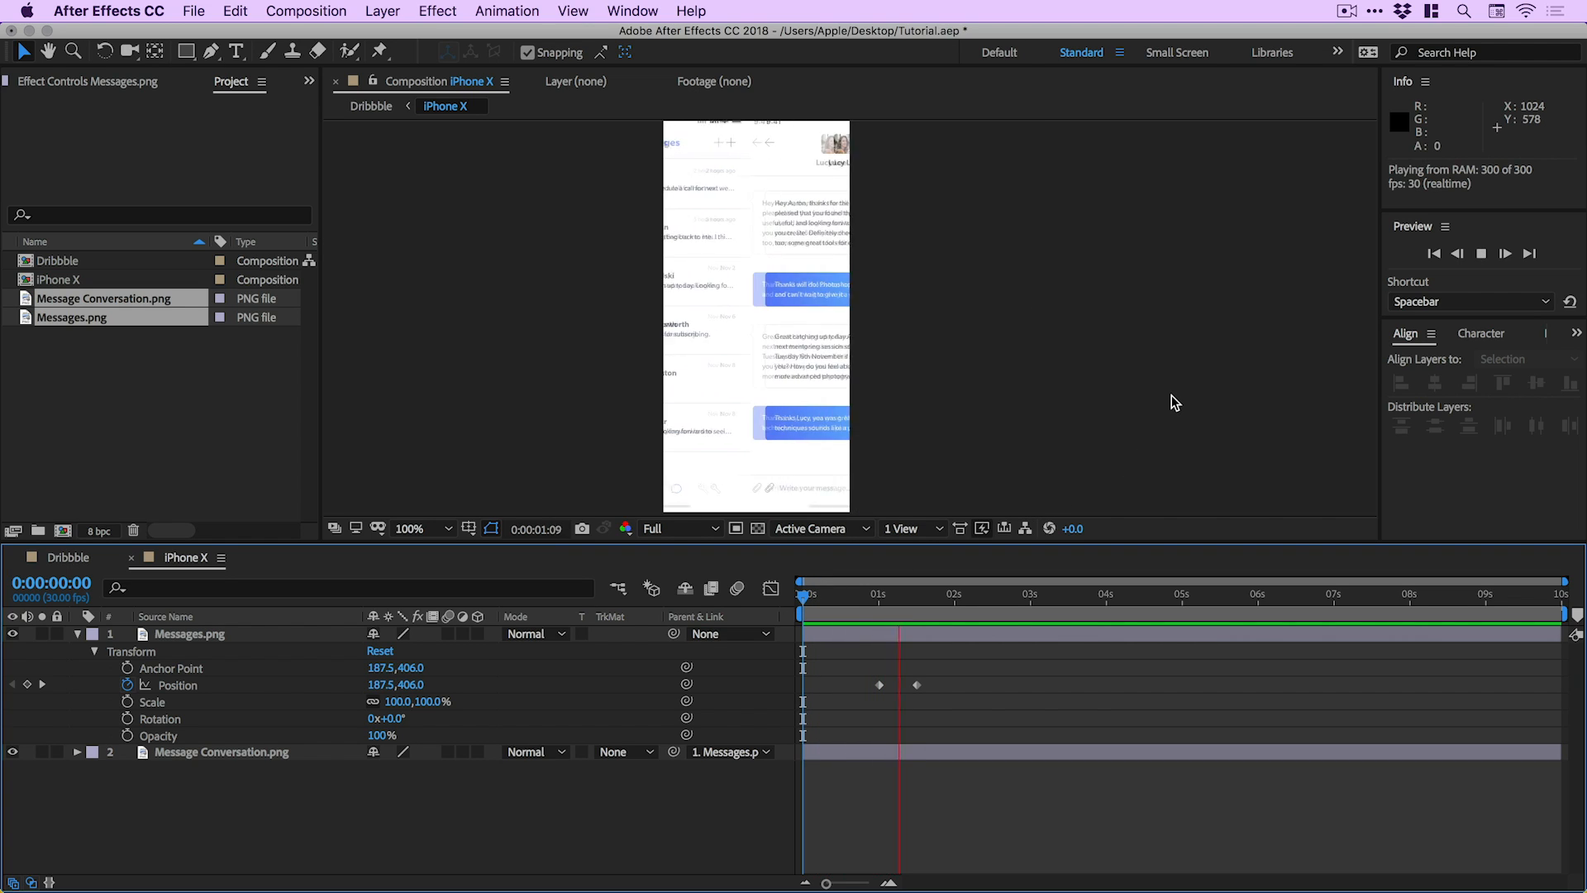
{"action": "key", "text": "space"}
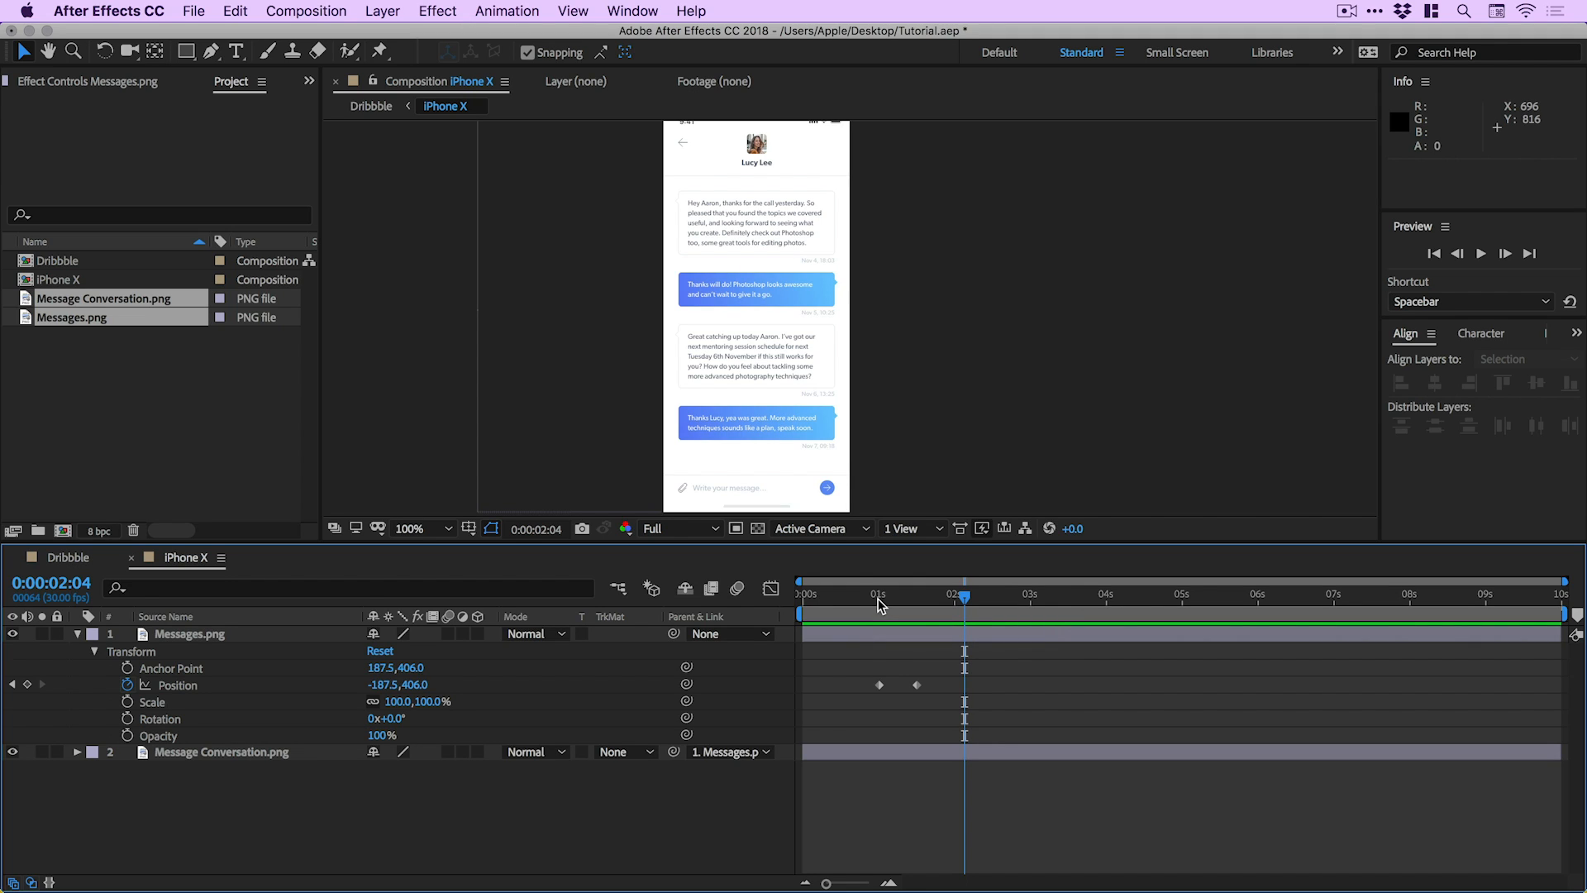
Apply Easy Ease to the second Position keyframe of the Messages.png layer in the Graph Editor
{"action": "left_click", "coordinate": [916, 685]}
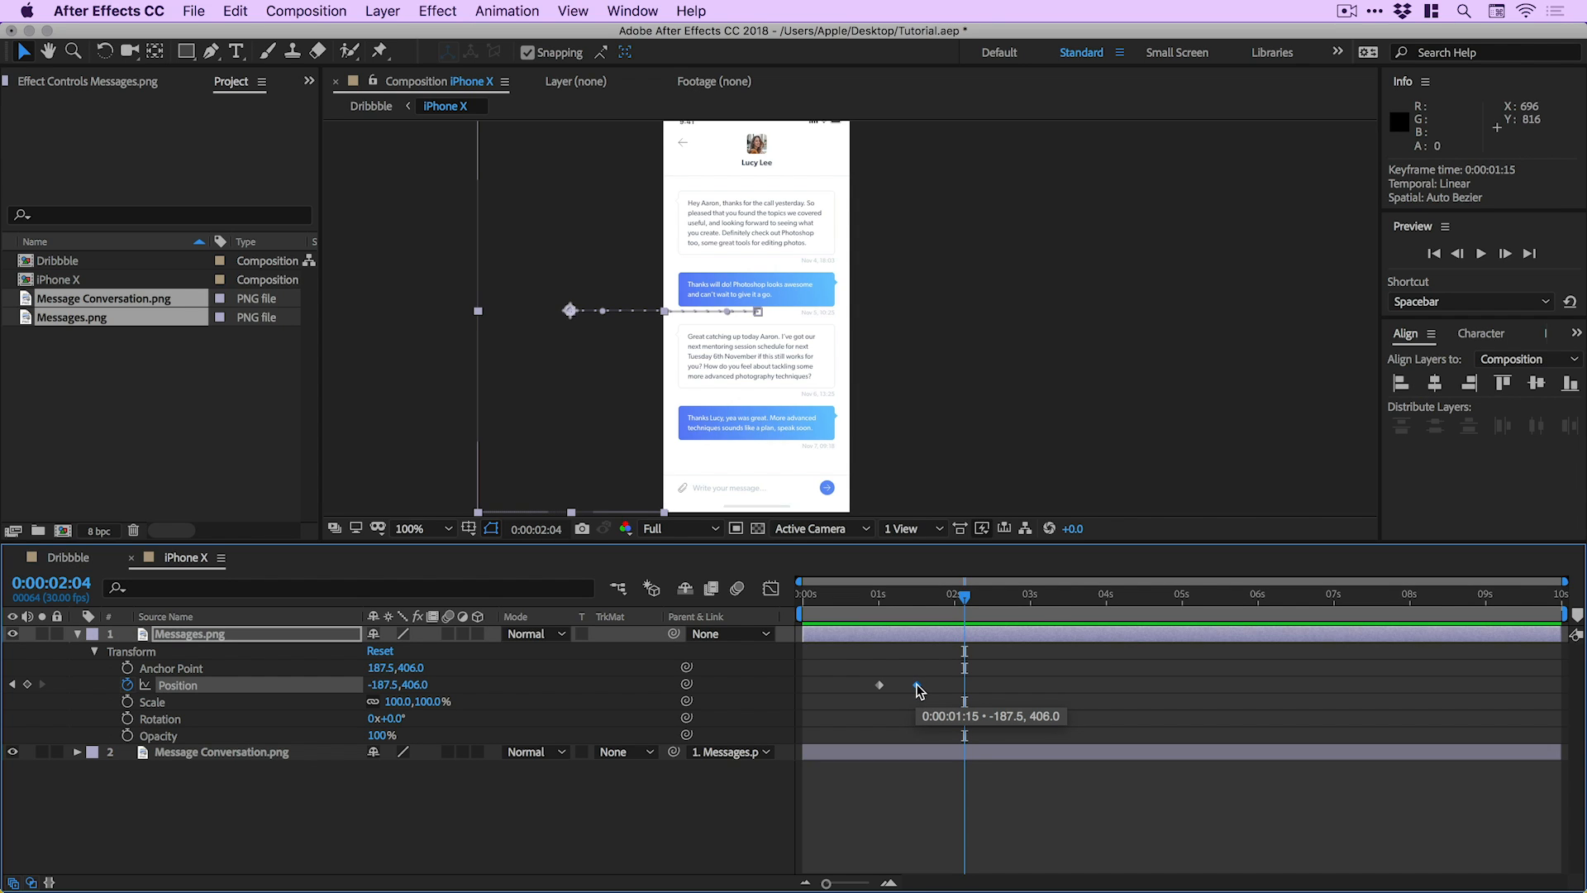
{"action": "left_click", "coordinate": [770, 590]}
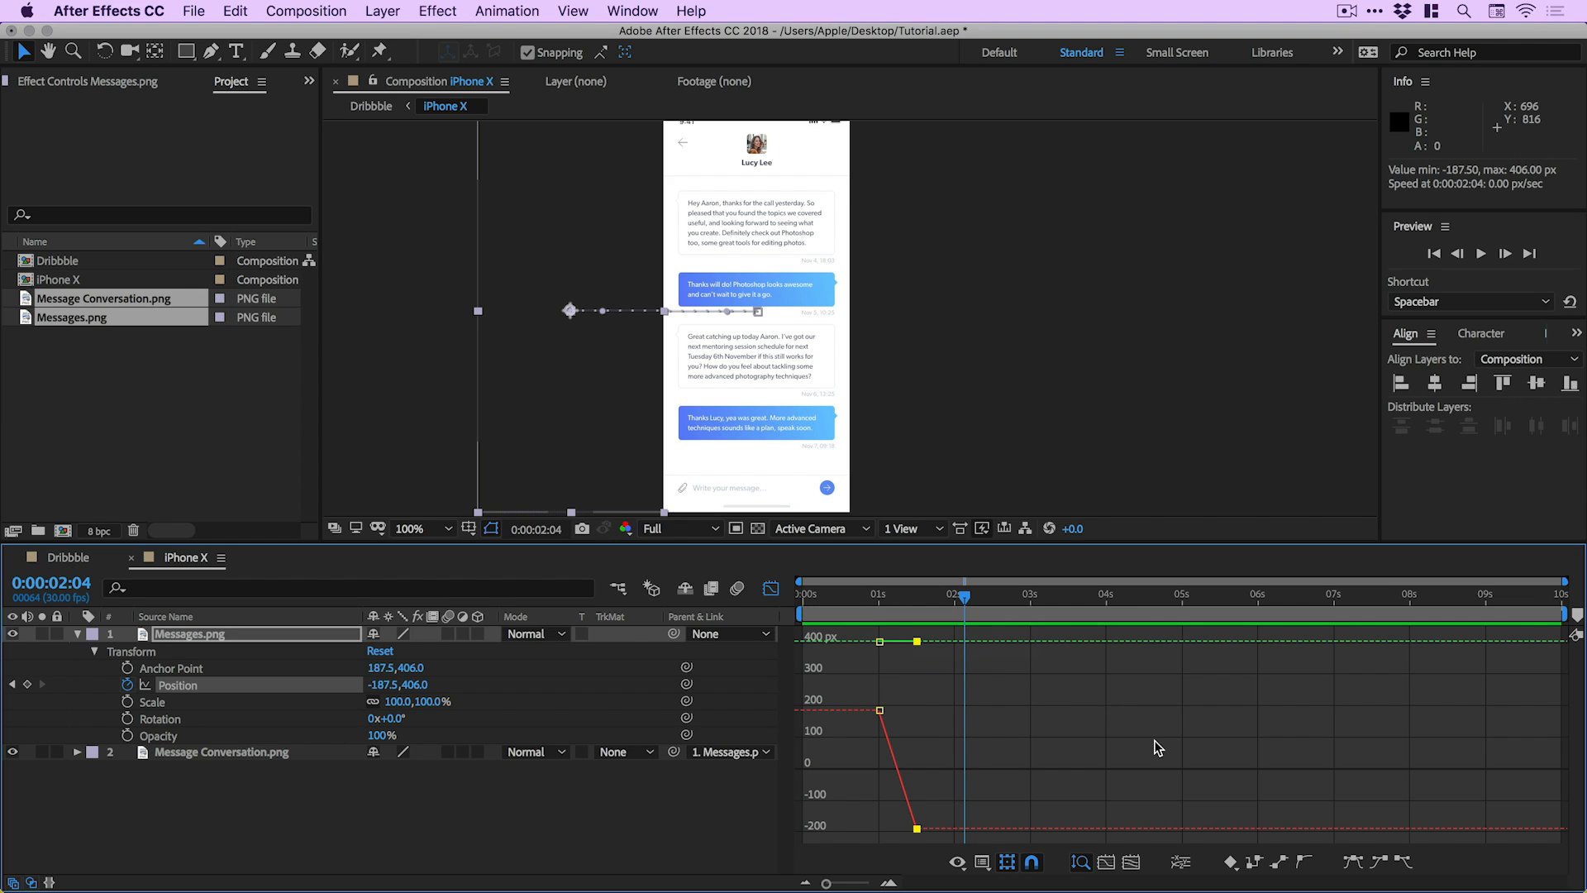
{"action": "left_click", "coordinate": [1354, 862]}
Set the incoming velocity influence of the second Messages.png Position keyframe to 90% and close the Graph Editor
{"action": "key", "text": "super+shift+k"}
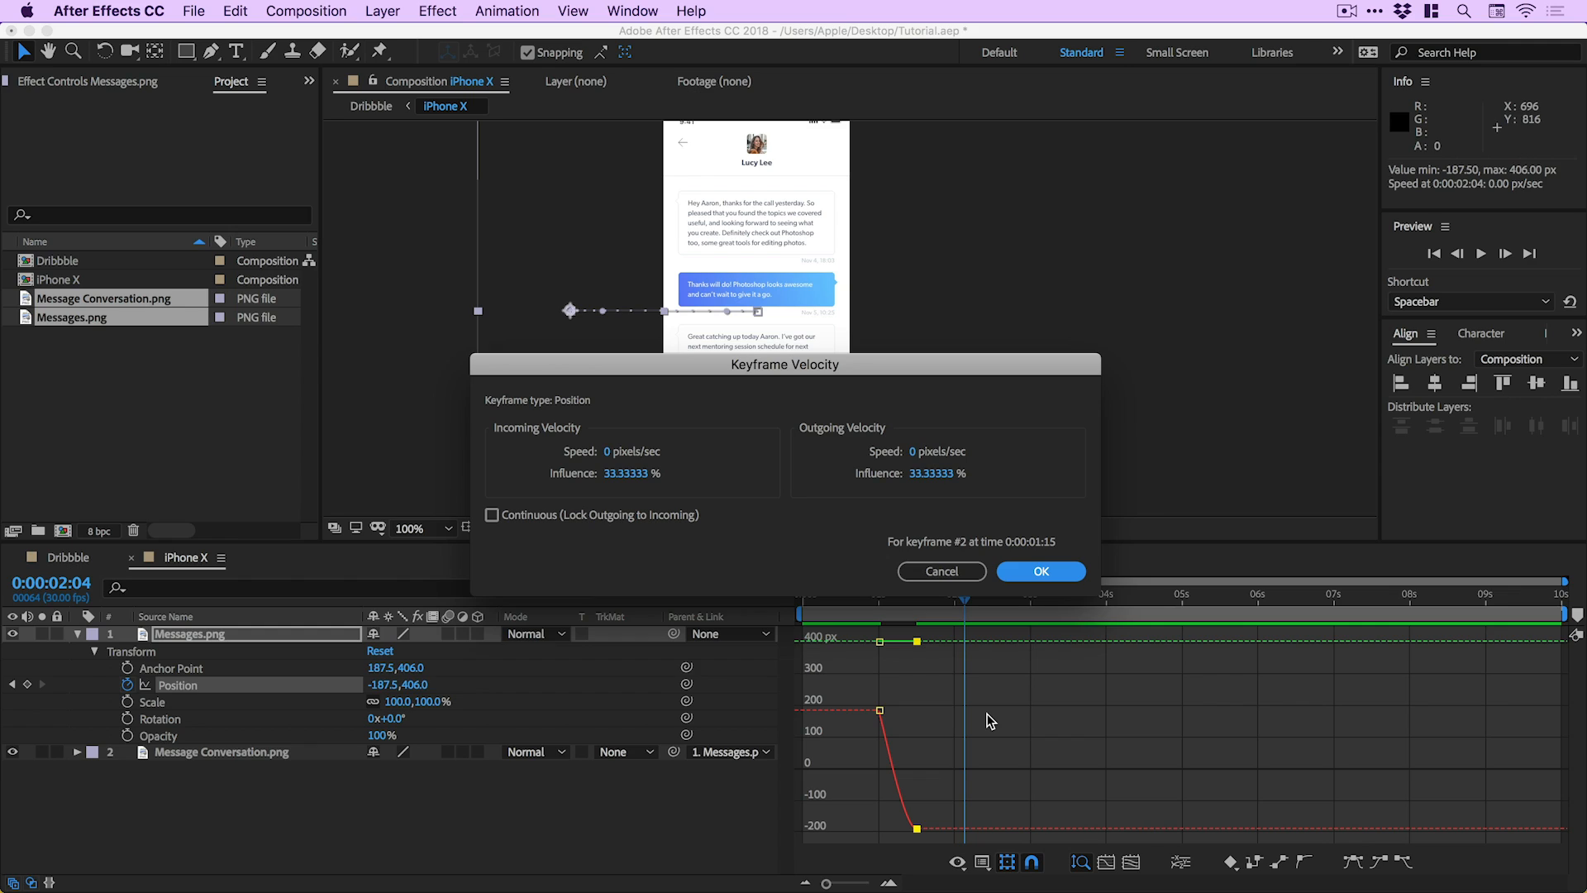
{"action": "left_click_drag", "start_coordinate": [628, 478], "coordinate": [625, 479]}
{"action": "left_click", "coordinate": [625, 478]}
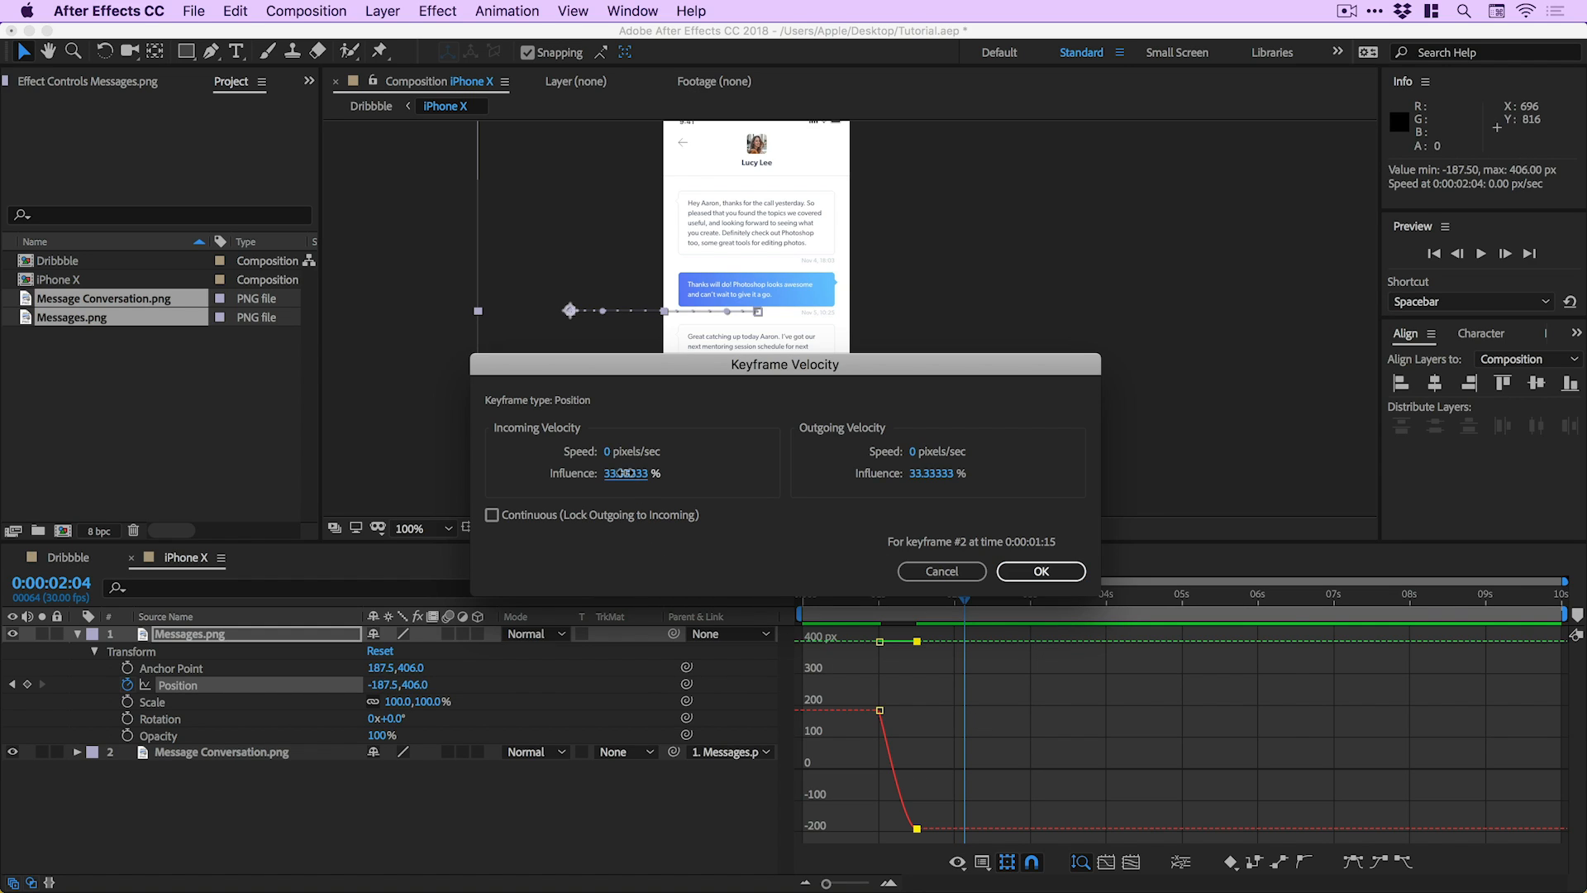
{"action": "type", "text": "90"}
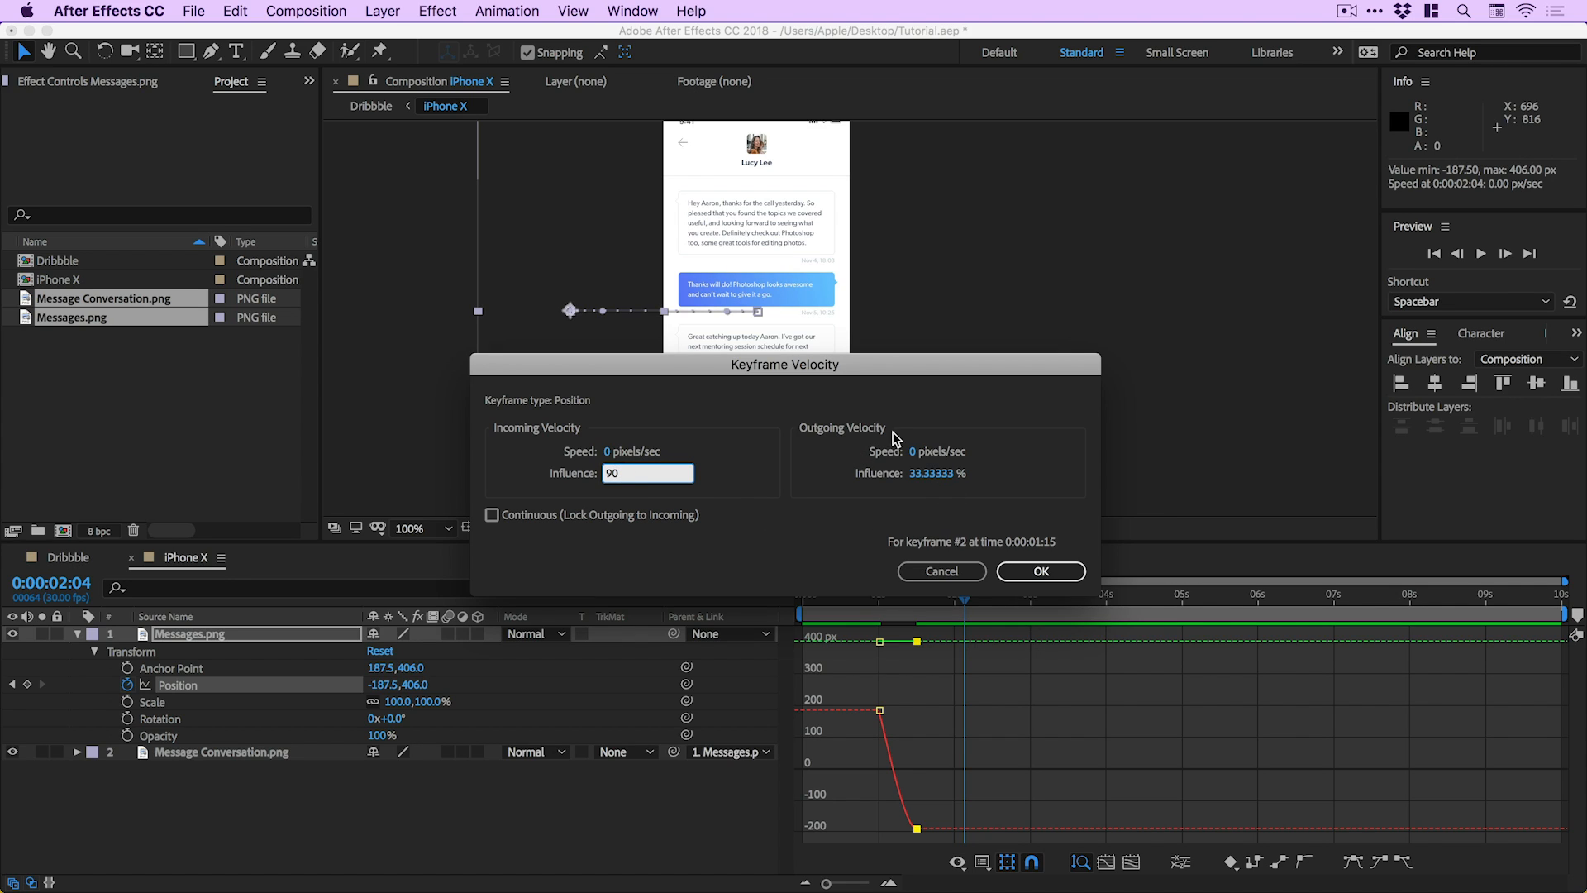
{"action": "left_click", "coordinate": [1048, 574]}
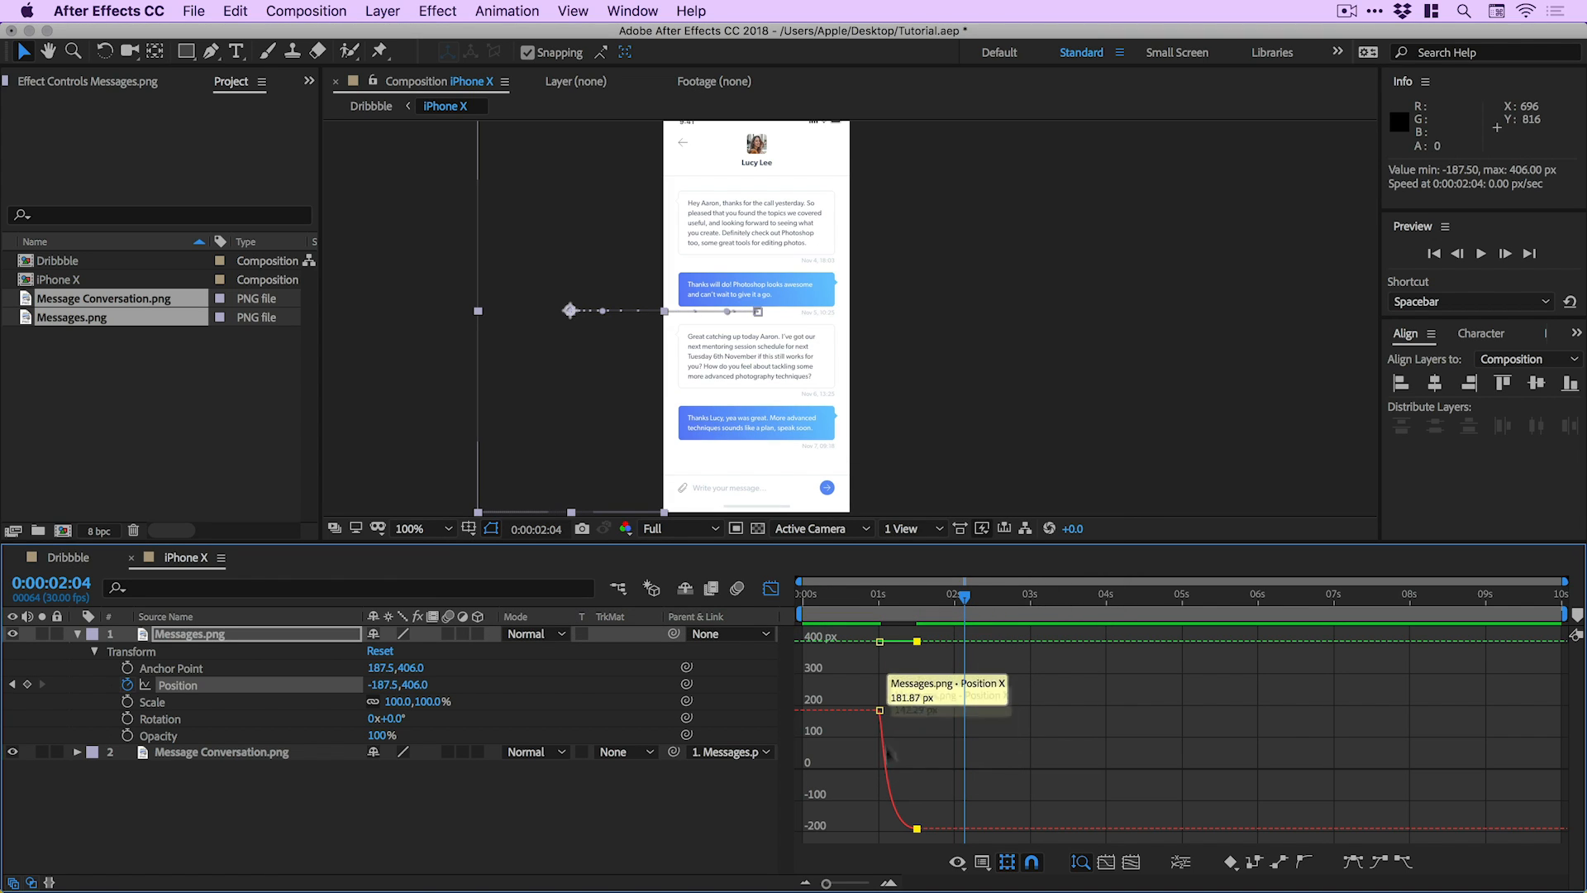
{"action": "left_click", "coordinate": [772, 590]}
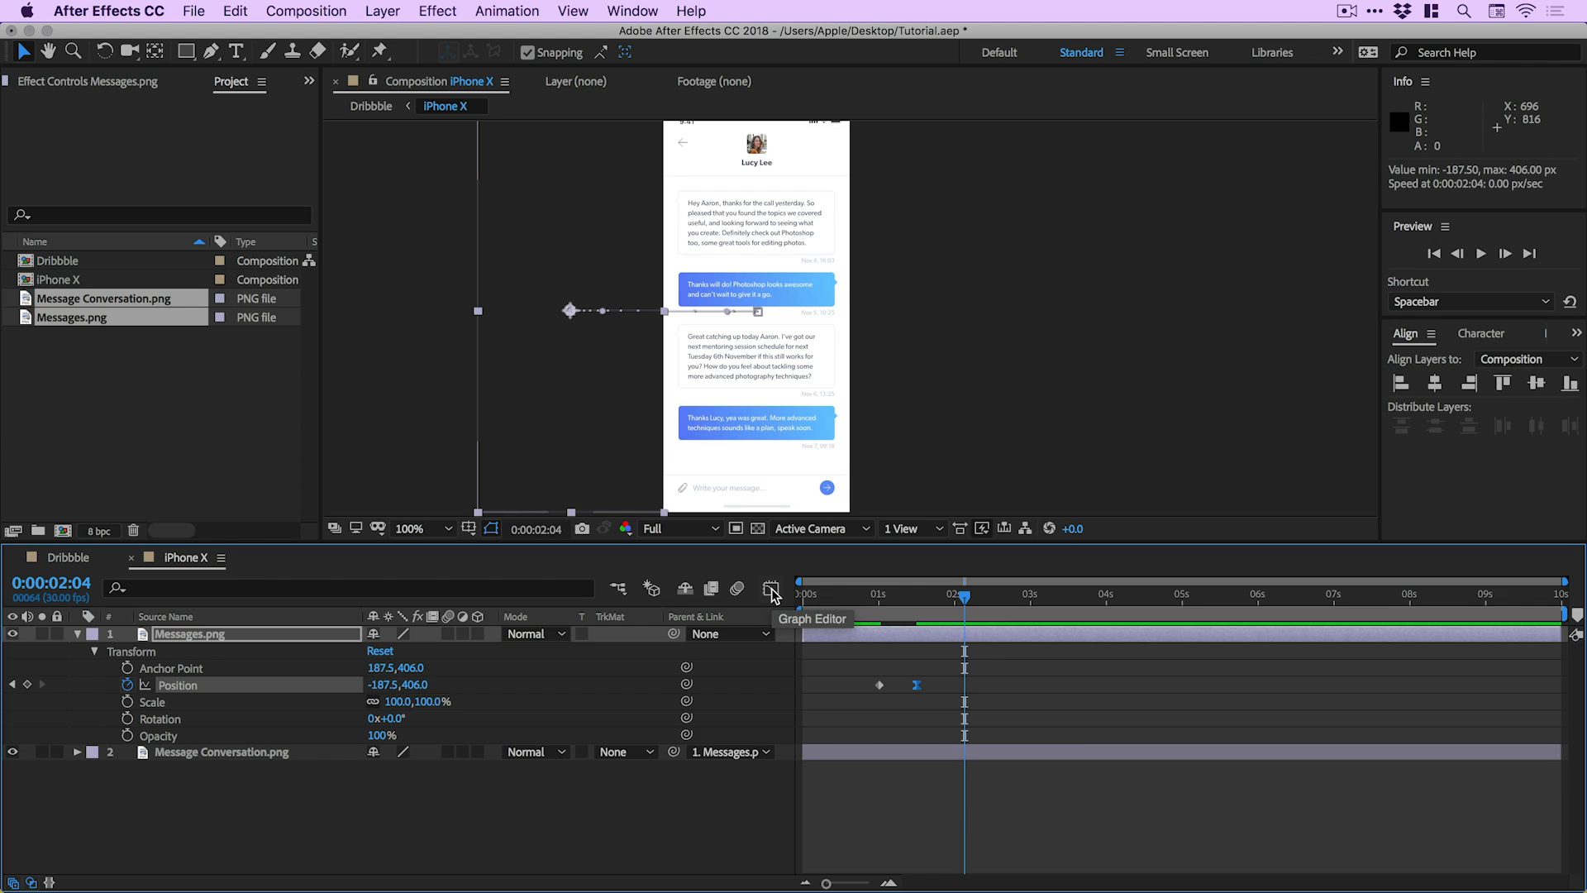
Preview the eased slide between the two screens from the start of the iPhone X timeline
{"action": "left_click", "coordinate": [790, 595]}
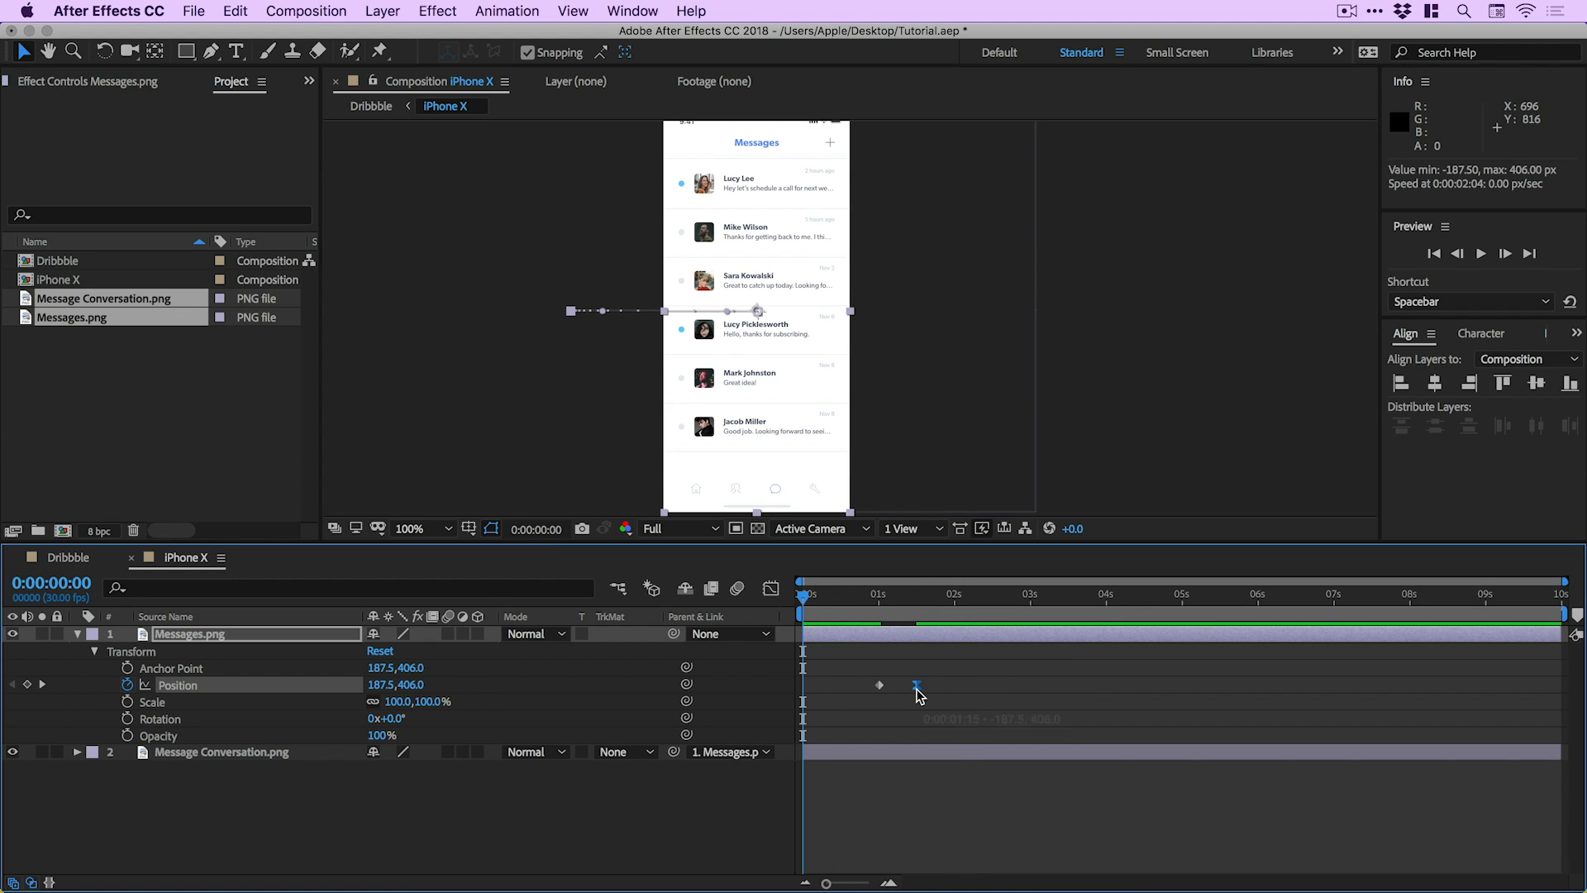
{"action": "mouse_move", "coordinate": [919, 694]}
{"action": "key", "text": "space"}
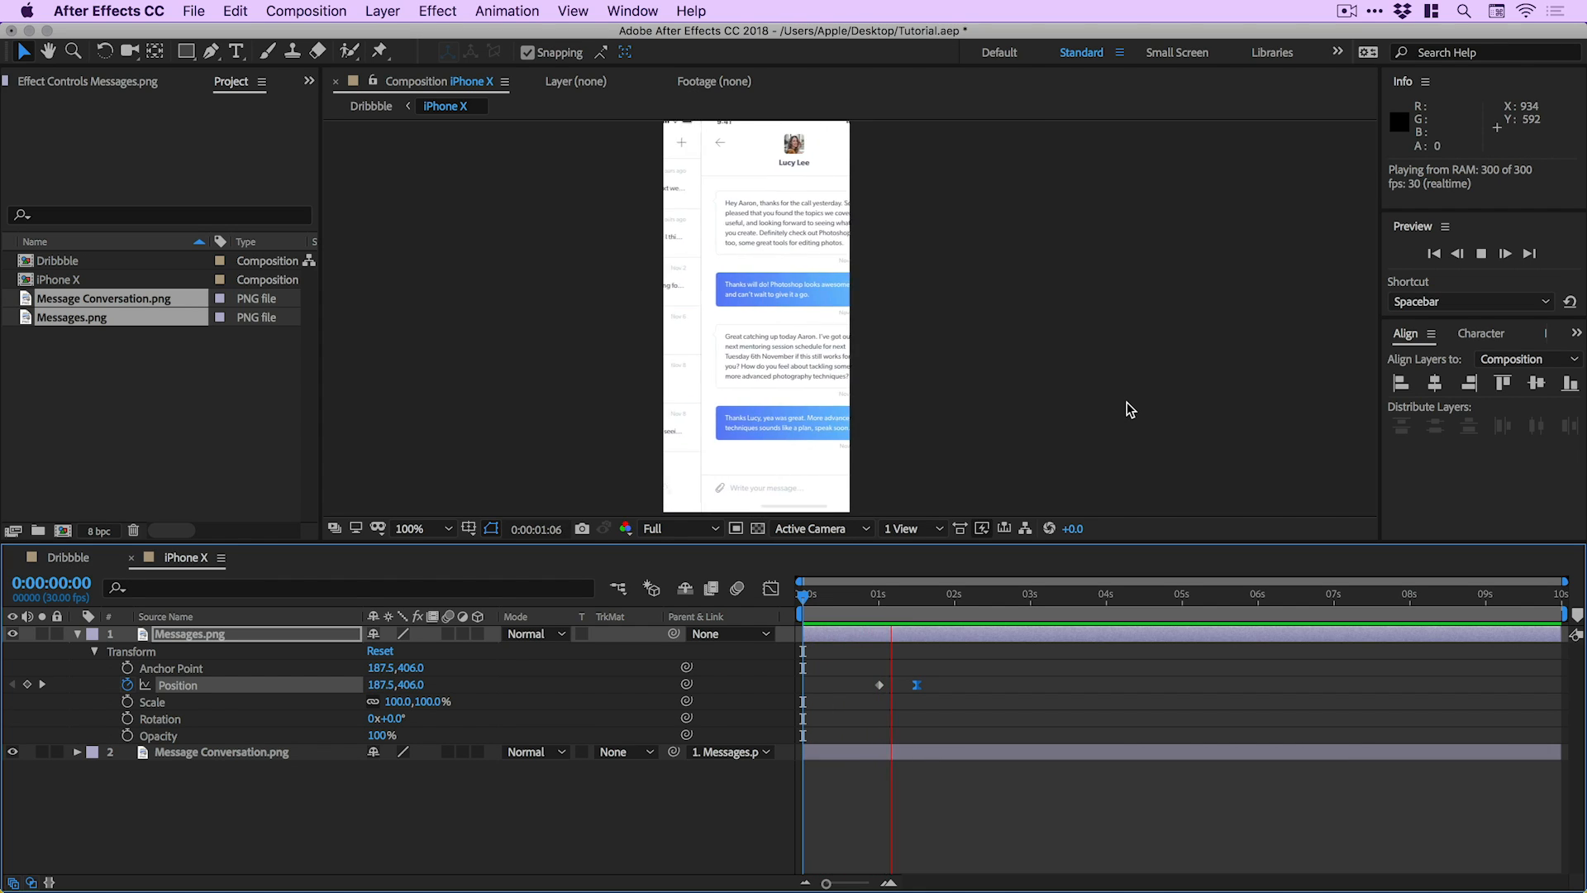
{"action": "key", "text": "space"}
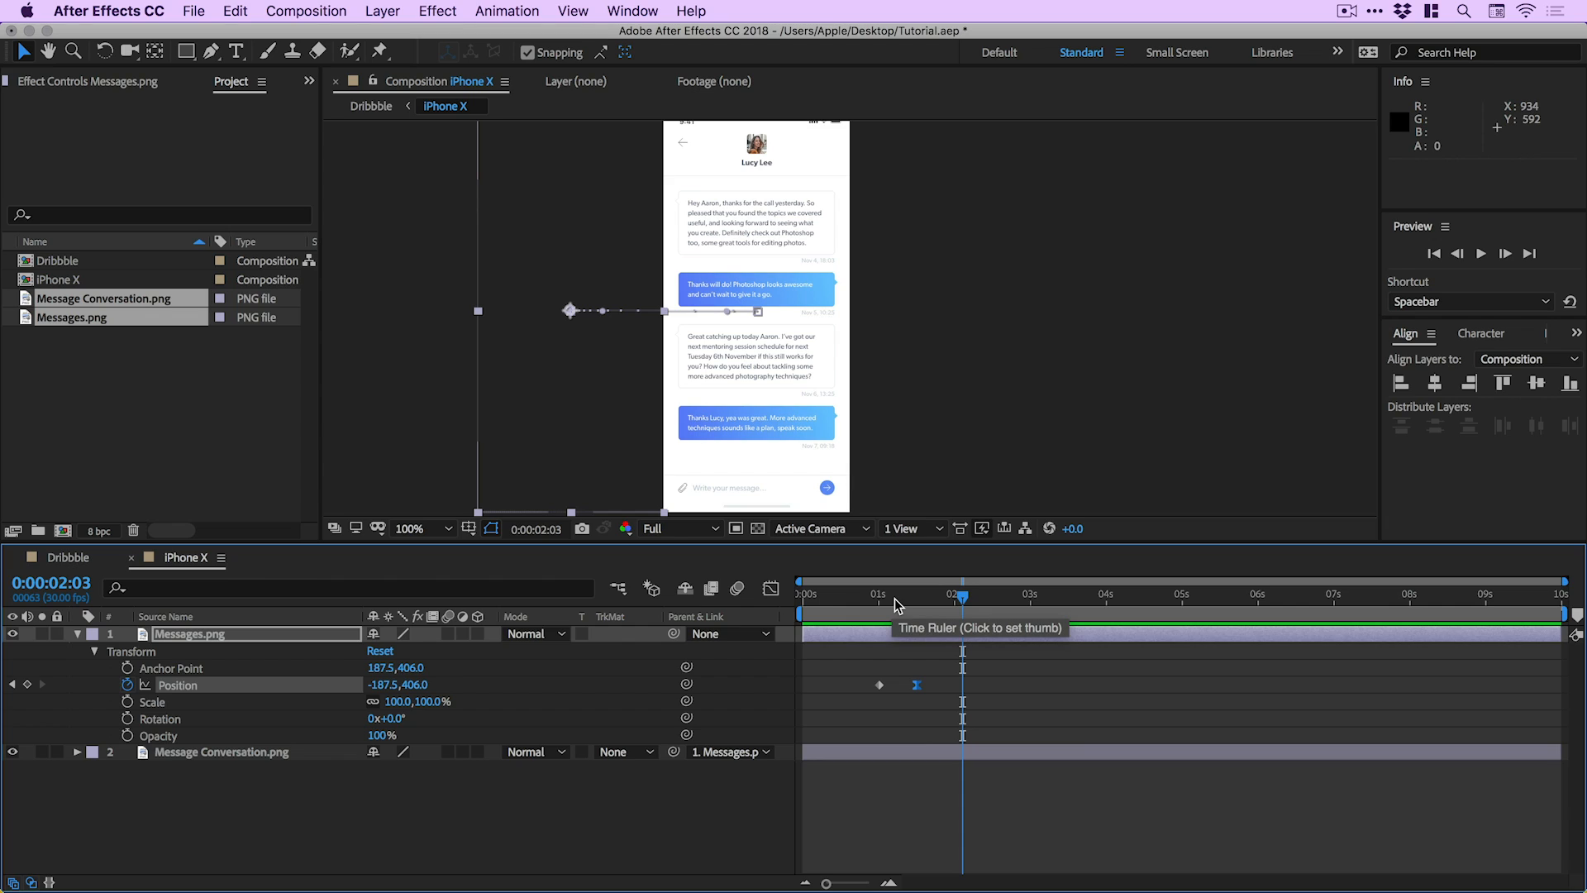
Turn on motion blur for the Messages.png and Message Conversation.png layers and enable it for the iPhone X composition
{"action": "left_click_drag", "start_coordinate": [899, 597], "coordinate": [796, 597]}
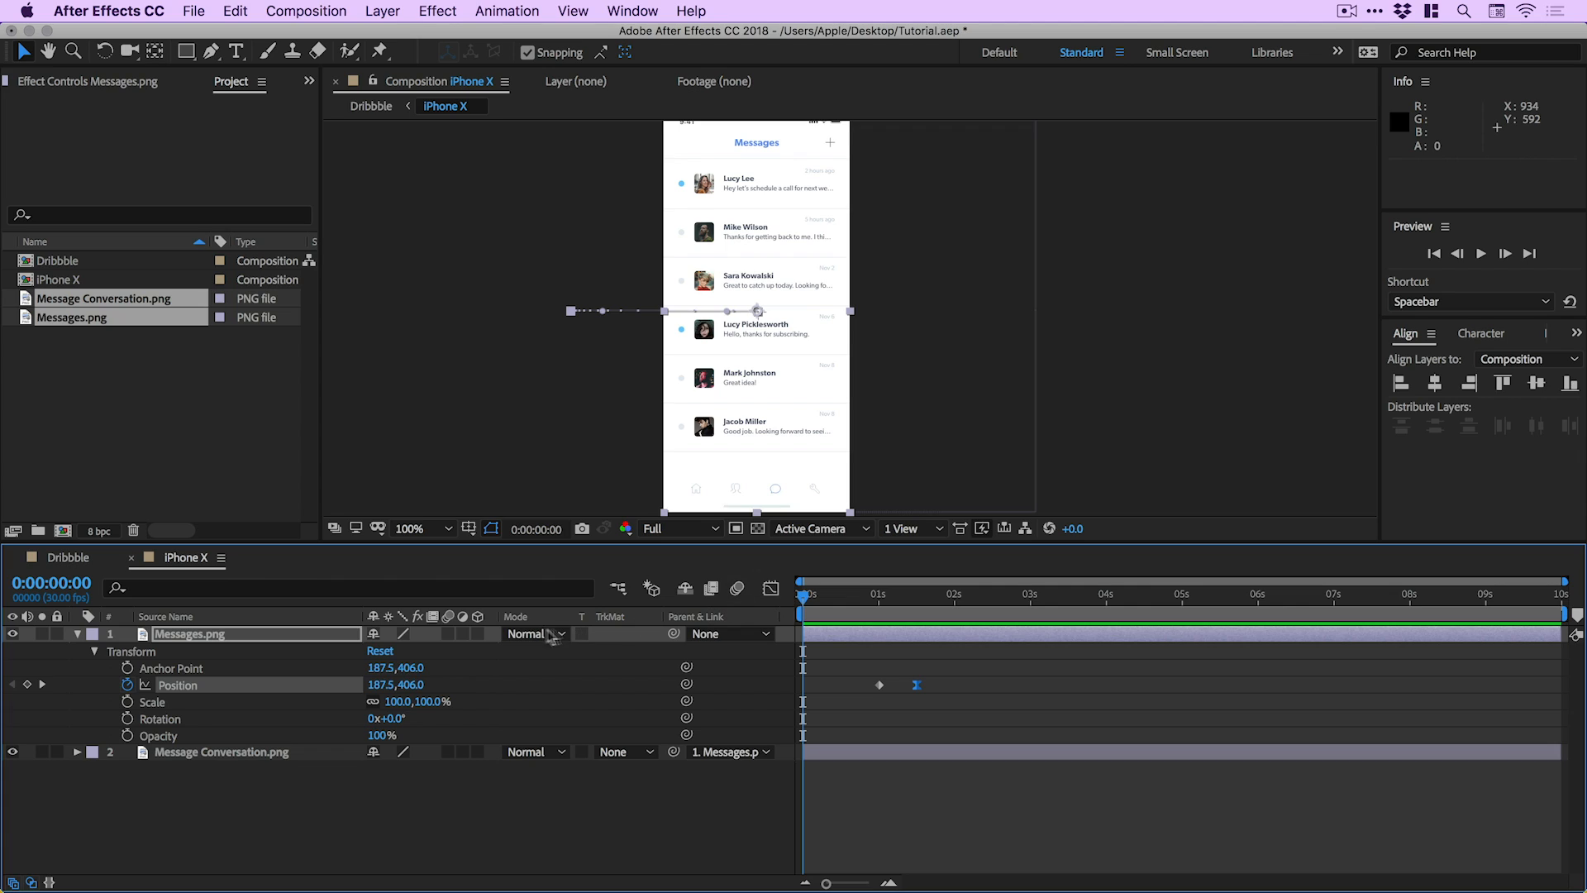
{"action": "left_click", "coordinate": [449, 634]}
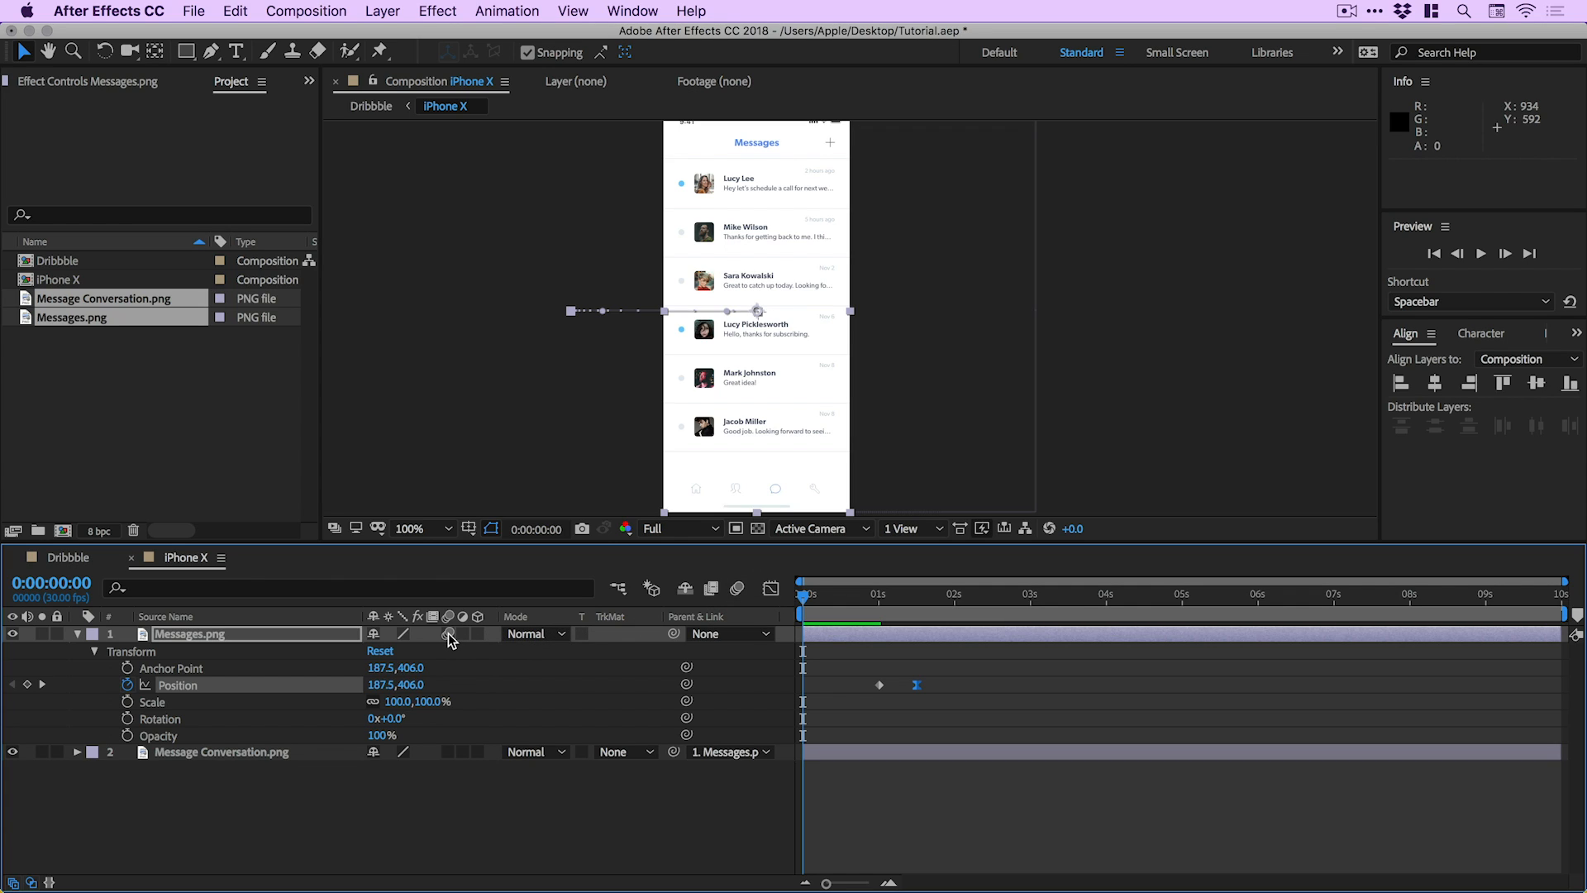
{"action": "left_click", "coordinate": [448, 751]}
{"action": "left_click", "coordinate": [77, 634]}
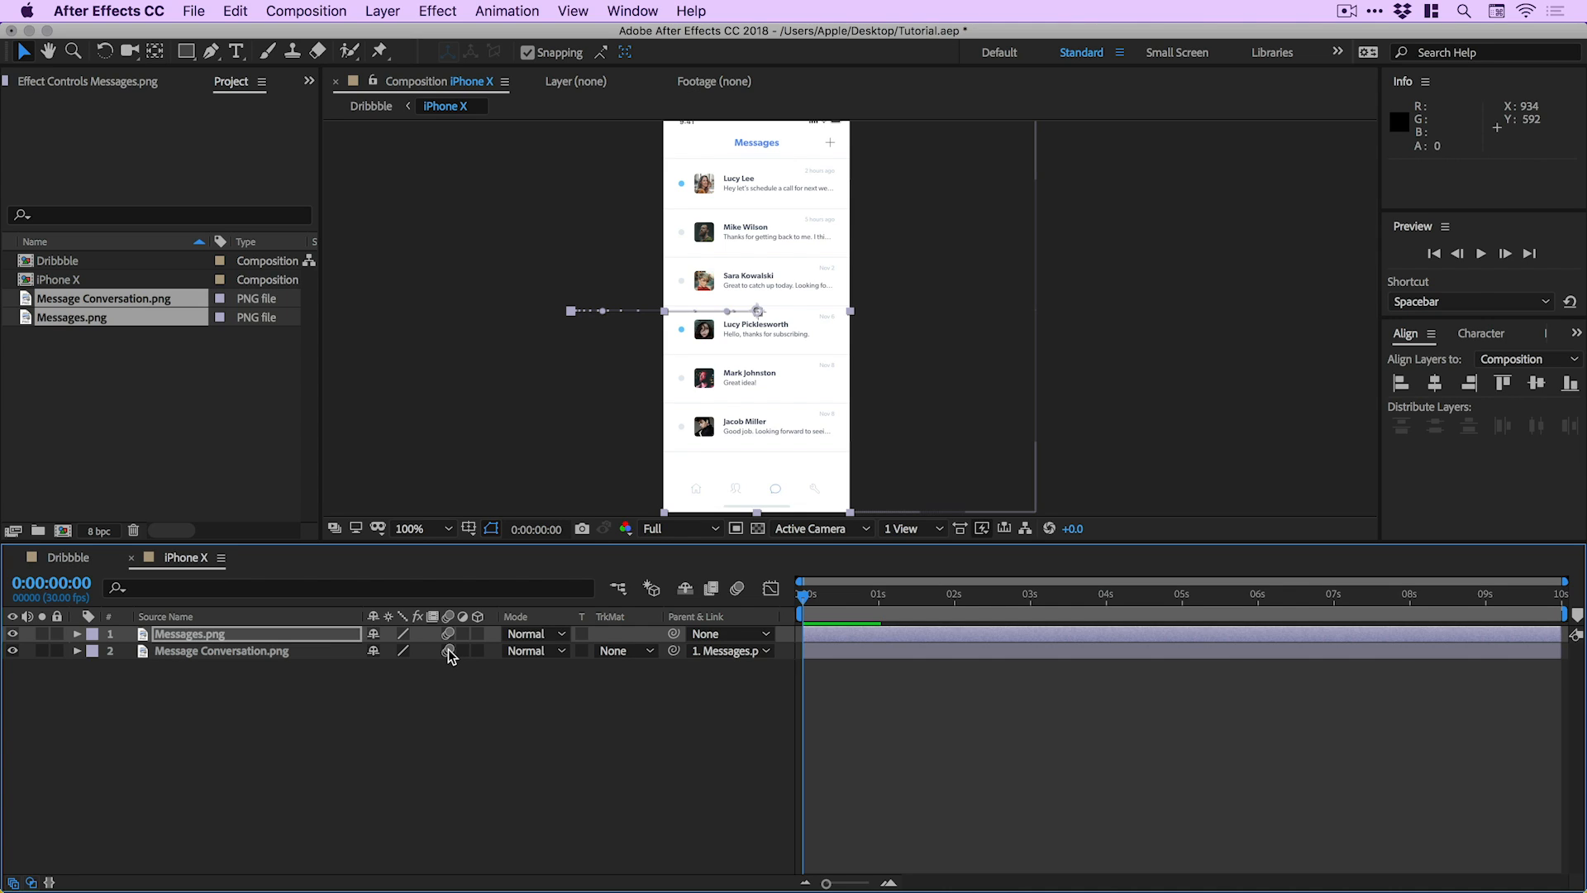
{"action": "left_click", "coordinate": [738, 588]}
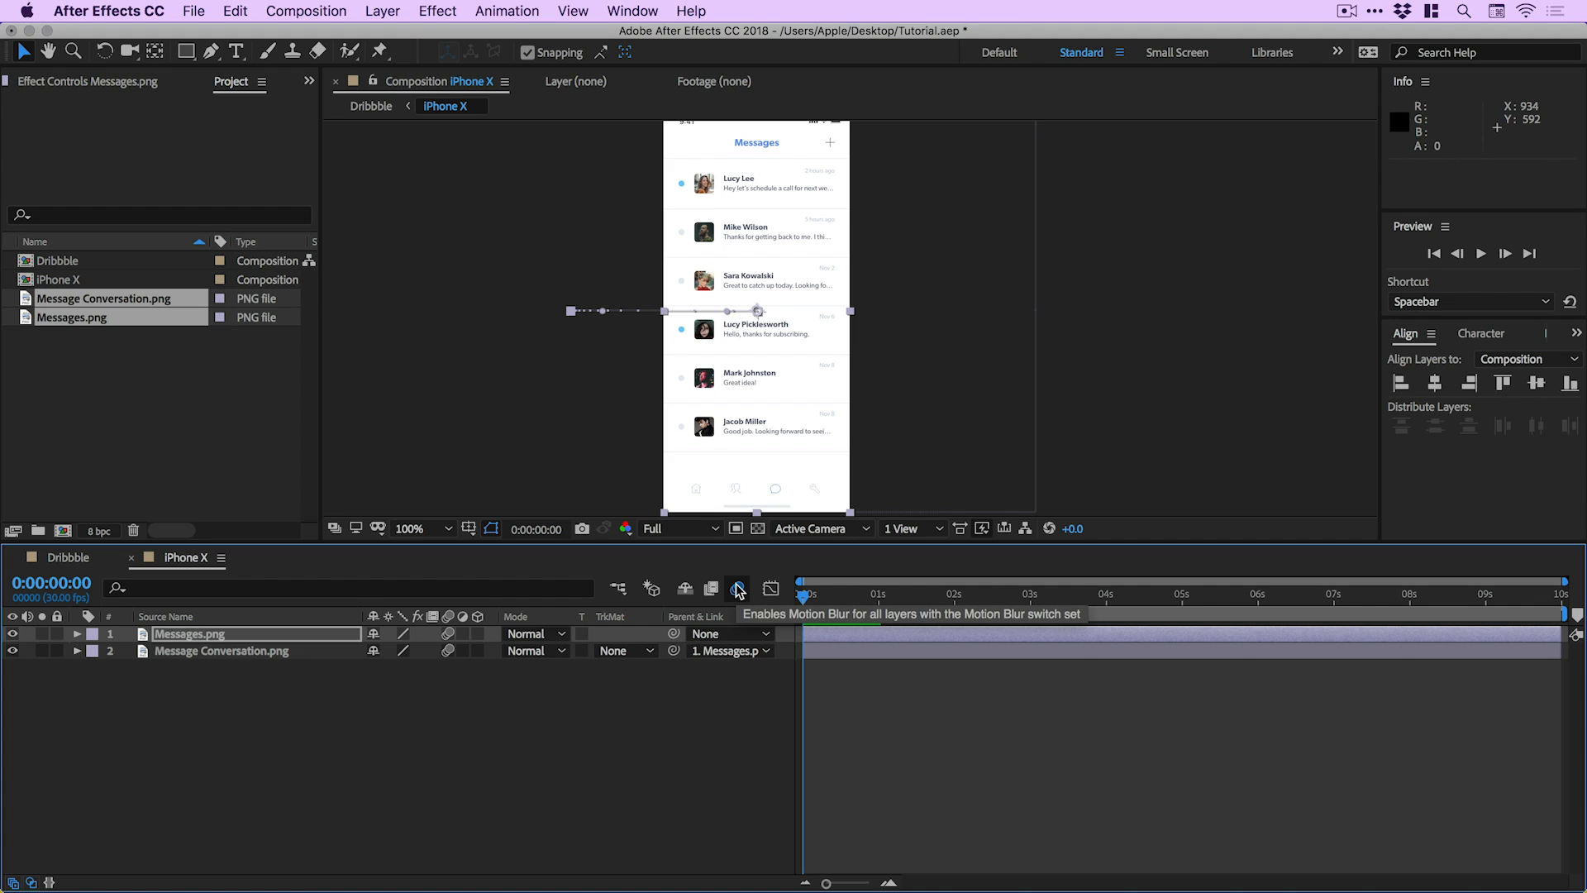
{"action": "left_click", "coordinate": [738, 589]}
Preview the slide transition with motion blur from the start of the iPhone X composition
{"action": "left_click_drag", "start_coordinate": [875, 593], "coordinate": [786, 595]}
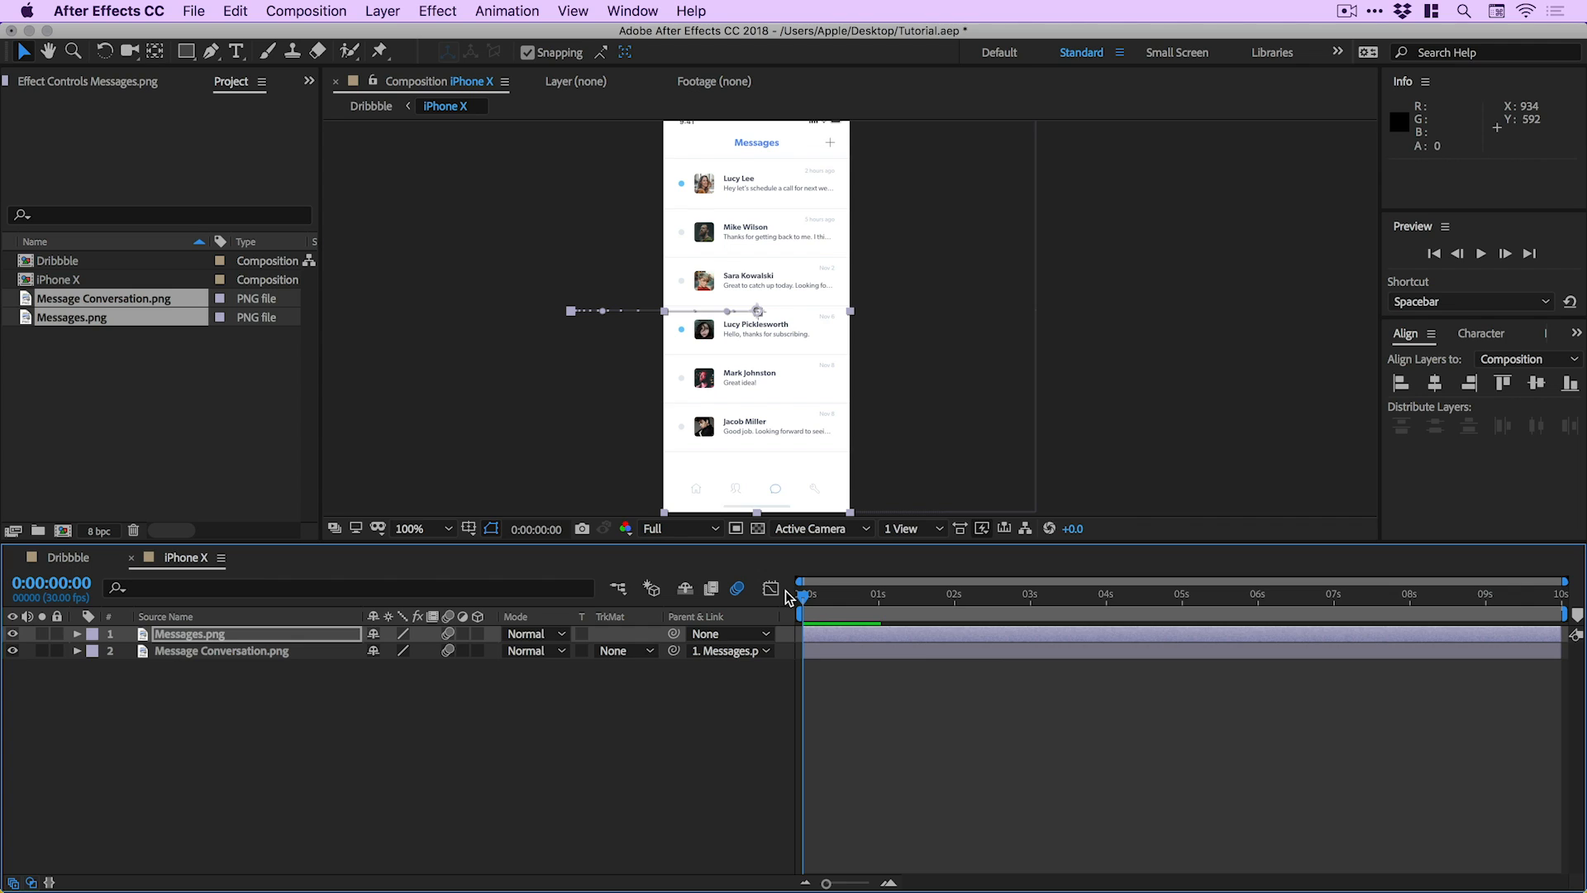
{"action": "left_click", "coordinate": [1153, 381]}
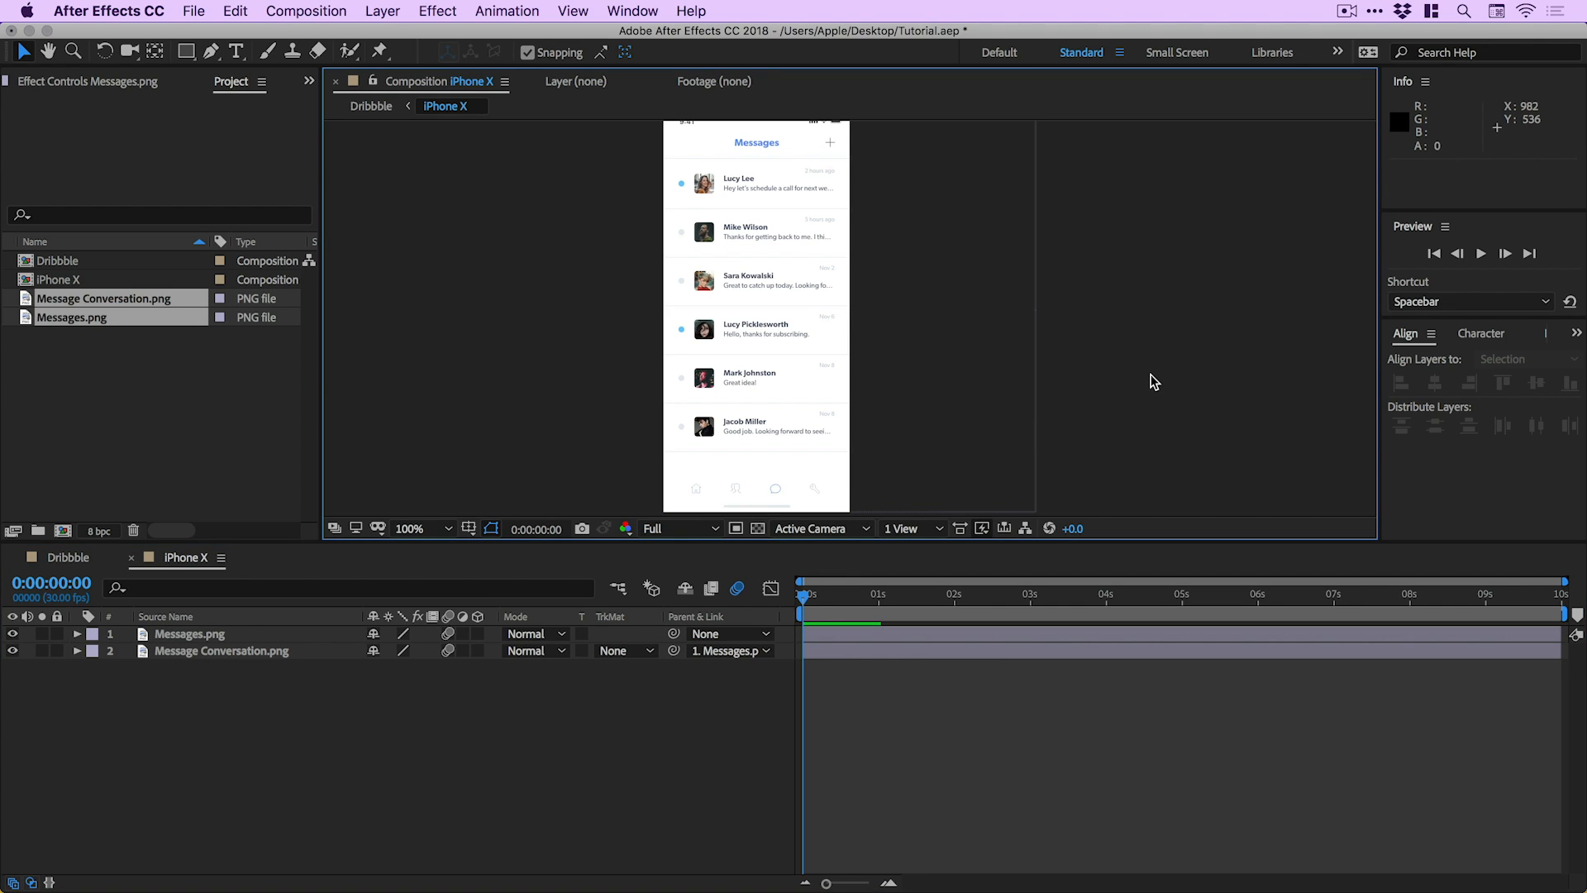
{"action": "key", "text": "space"}
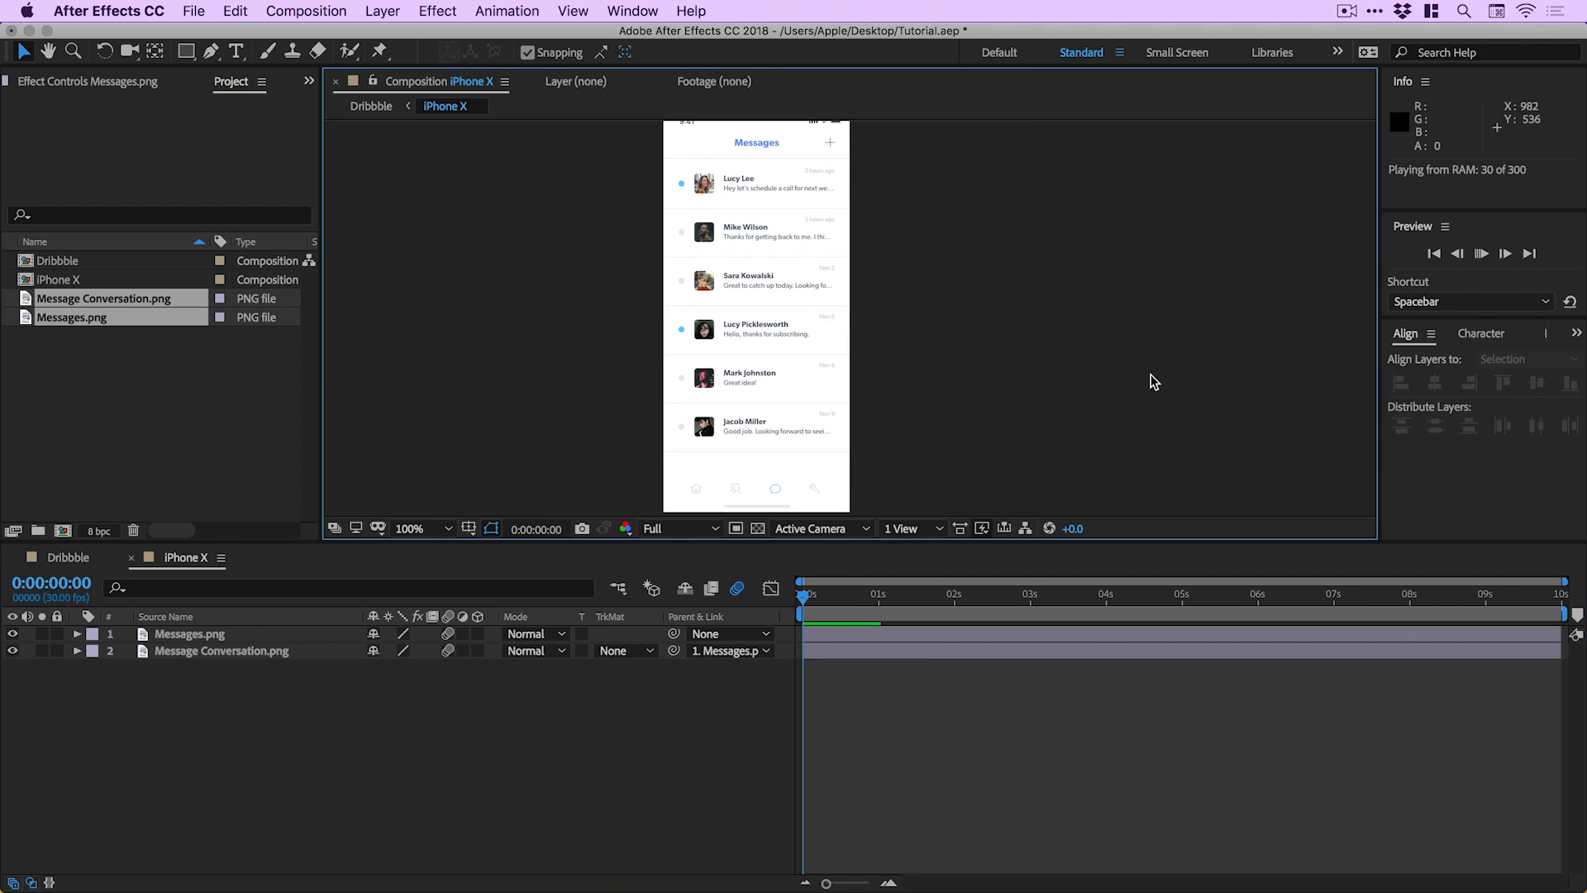
{"action": "key", "text": "space"}
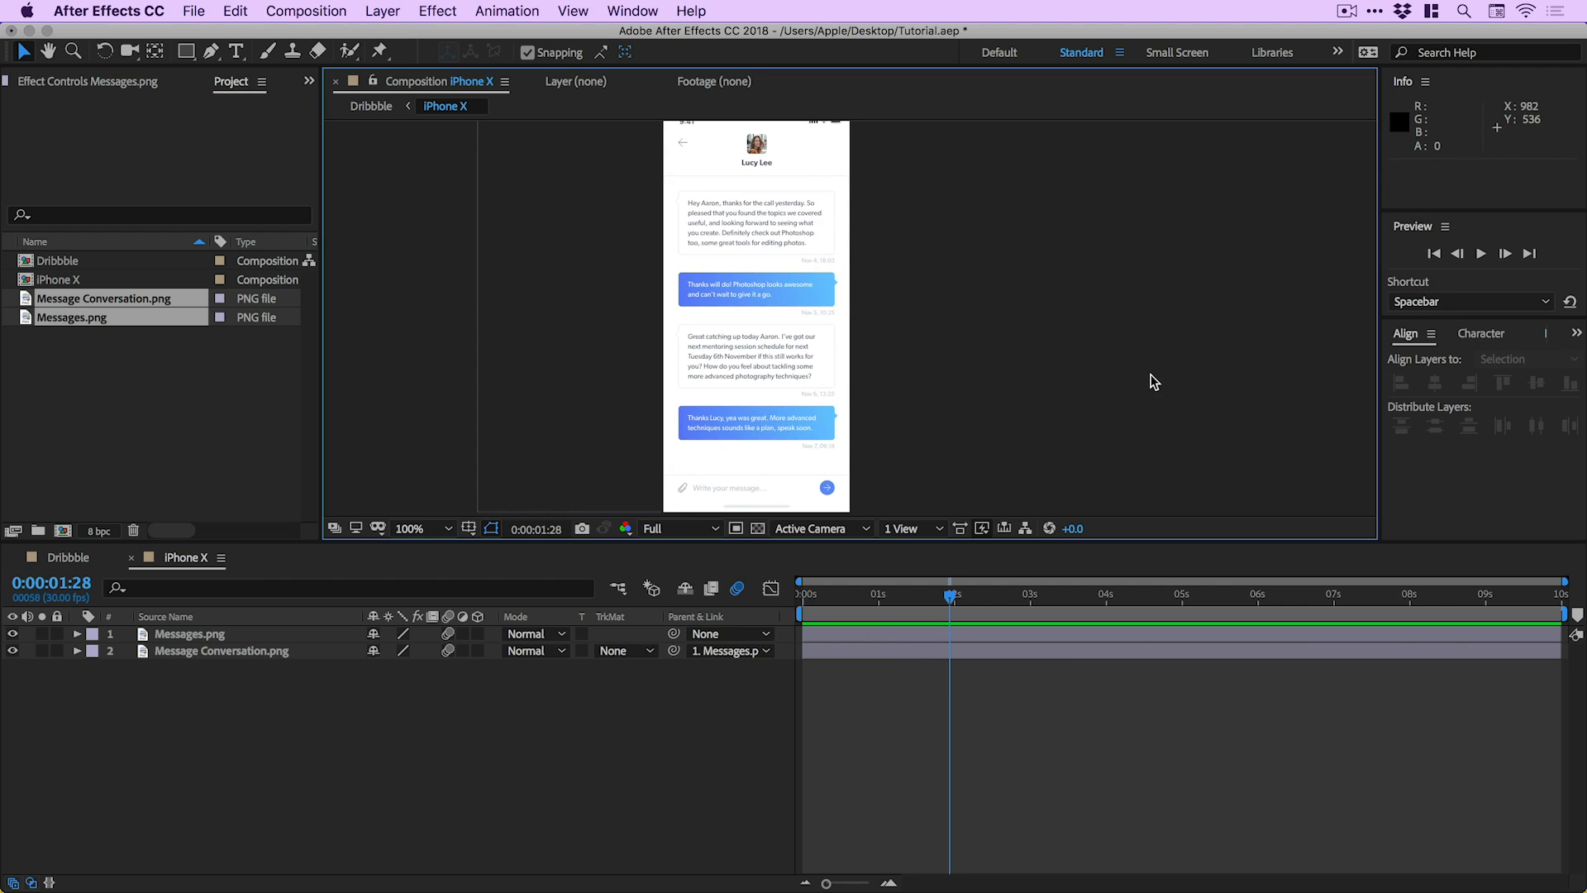
Return to the Dribbble composition and close the iPhone X timeline
{"action": "left_click", "coordinate": [63, 556]}
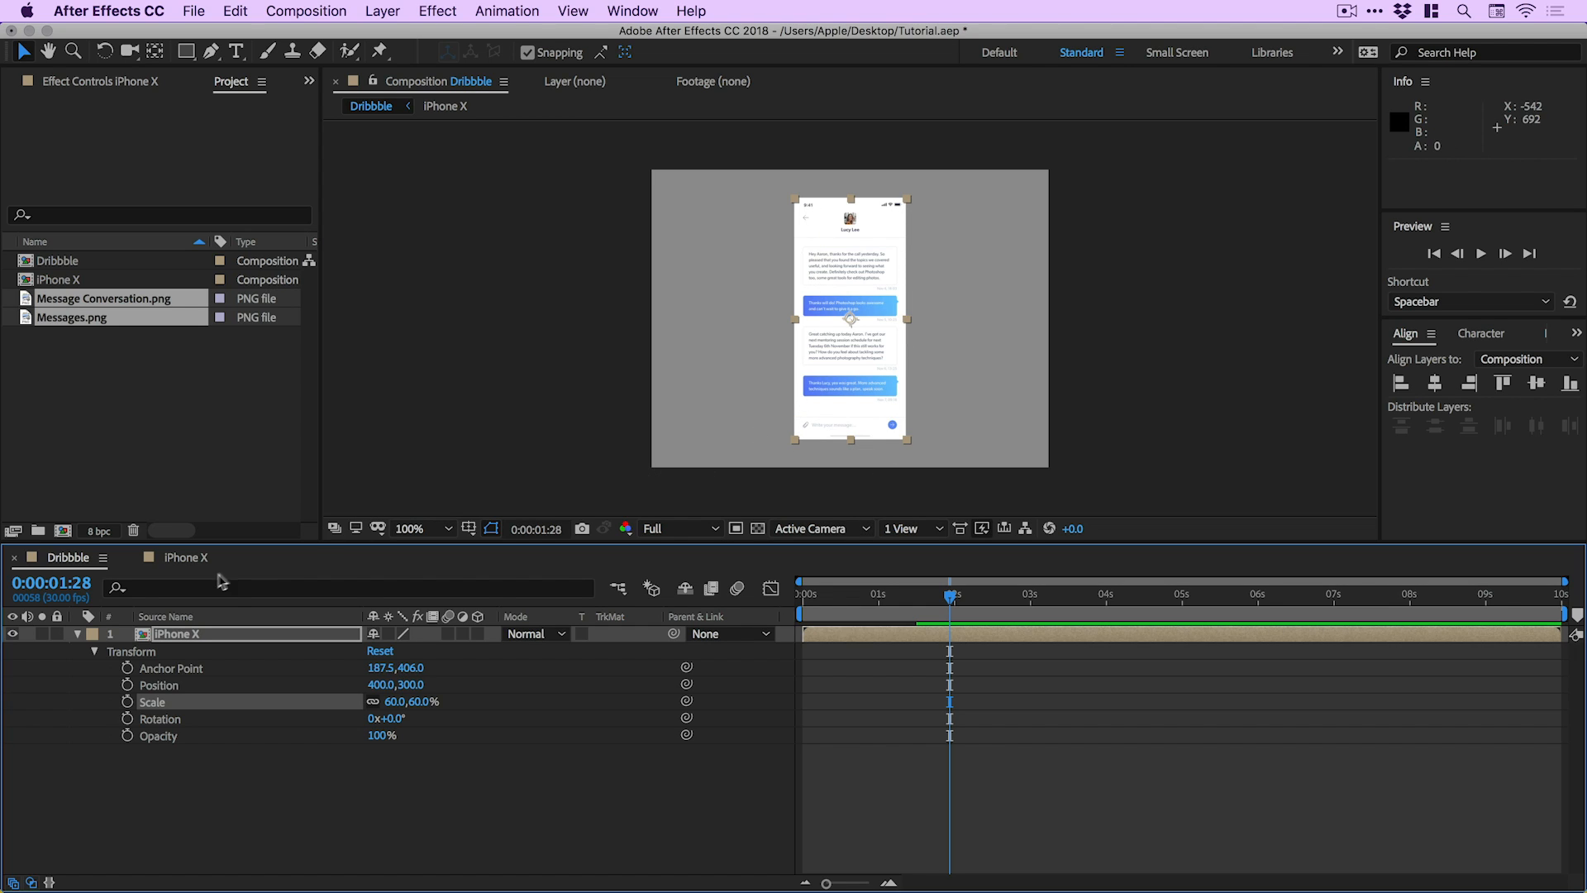
{"action": "left_click", "coordinate": [189, 558]}
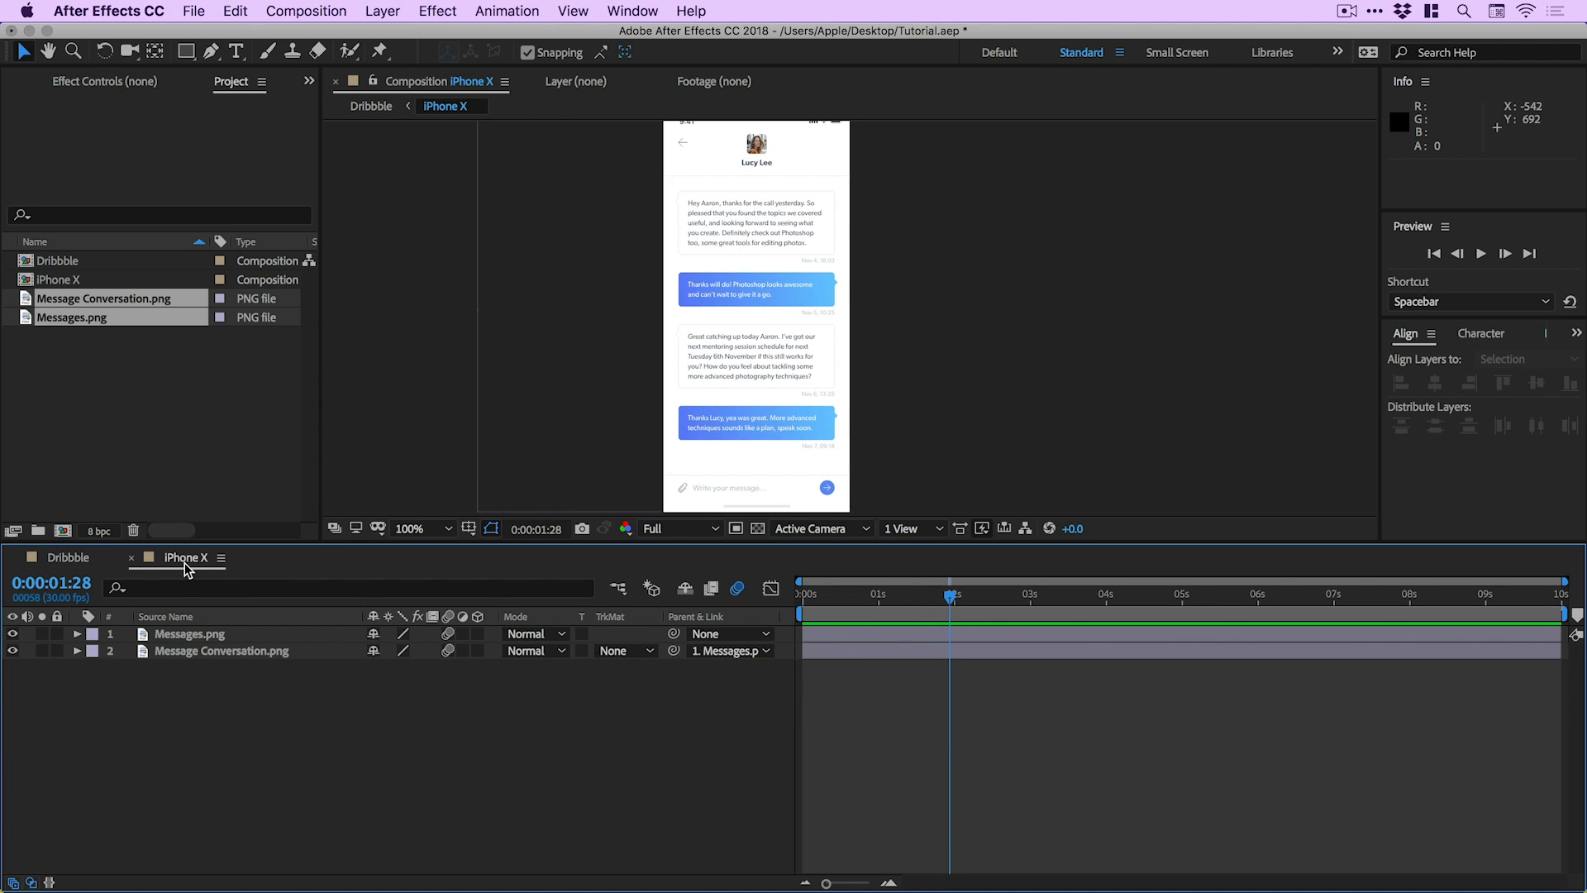
{"action": "left_click", "coordinate": [91, 559]}
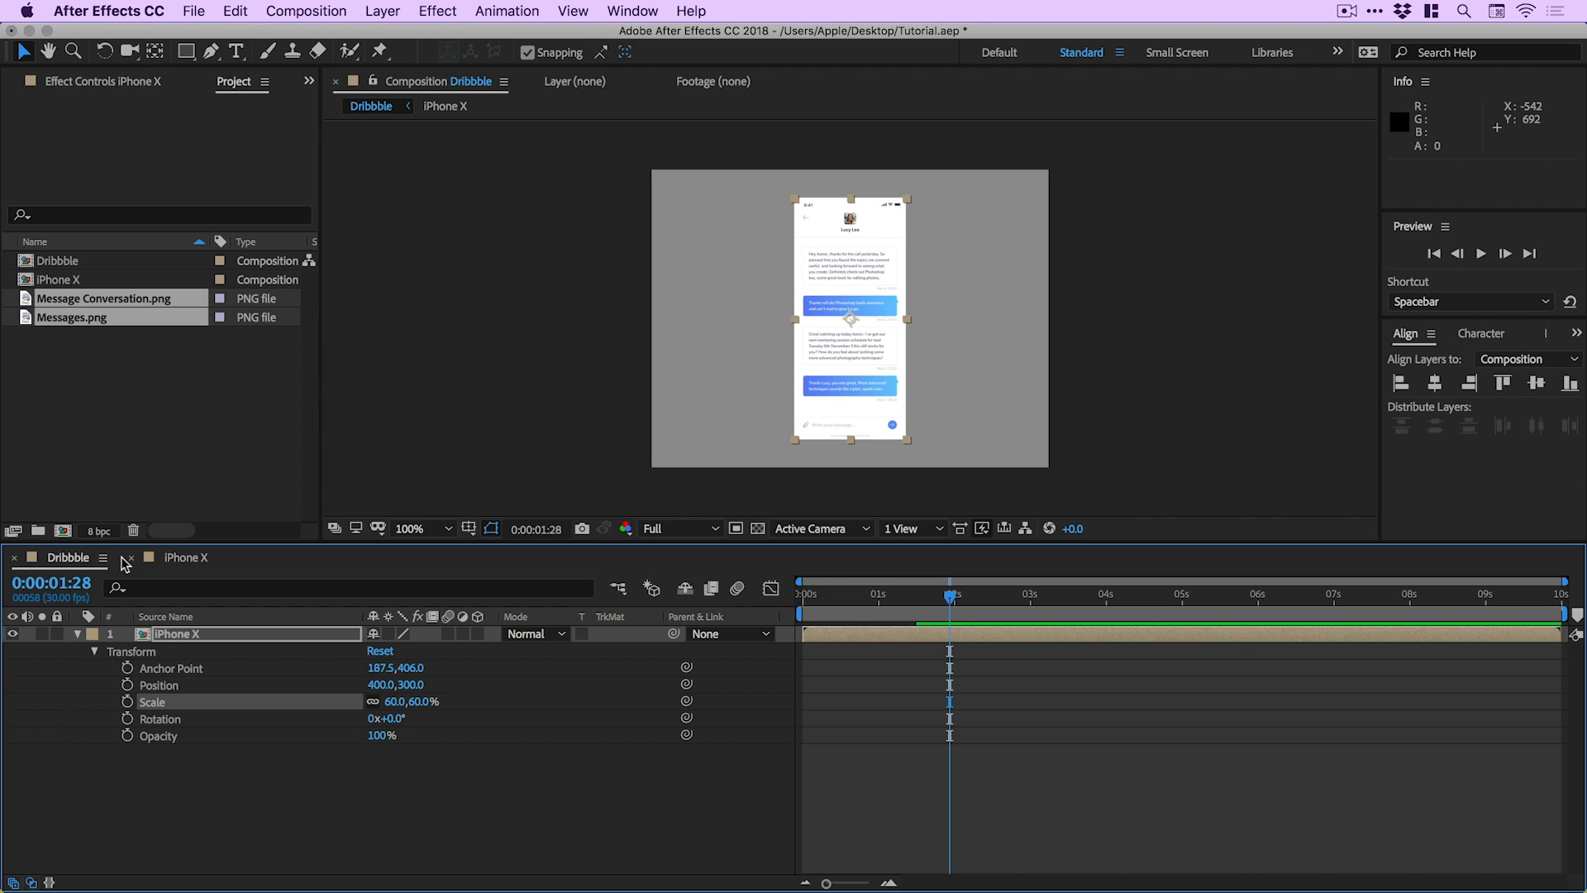
{"action": "left_click", "coordinate": [133, 557]}
Set the Dribbble composition's background color to the blue sampled from the conversation screen's send button
{"action": "left_click", "coordinate": [343, 10]}
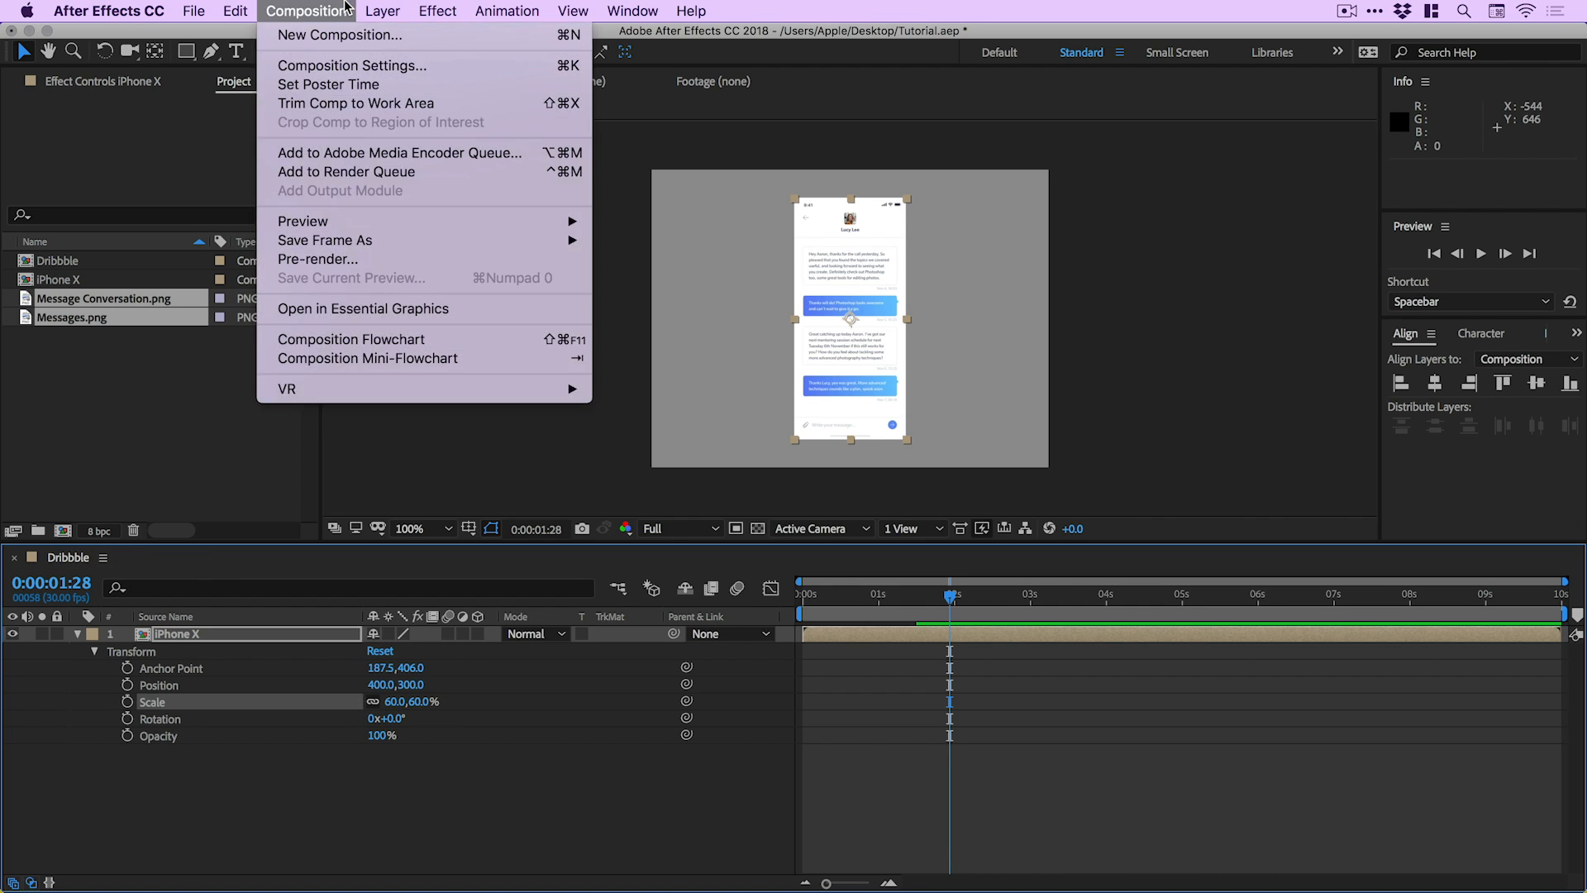
{"action": "left_click", "coordinate": [345, 66]}
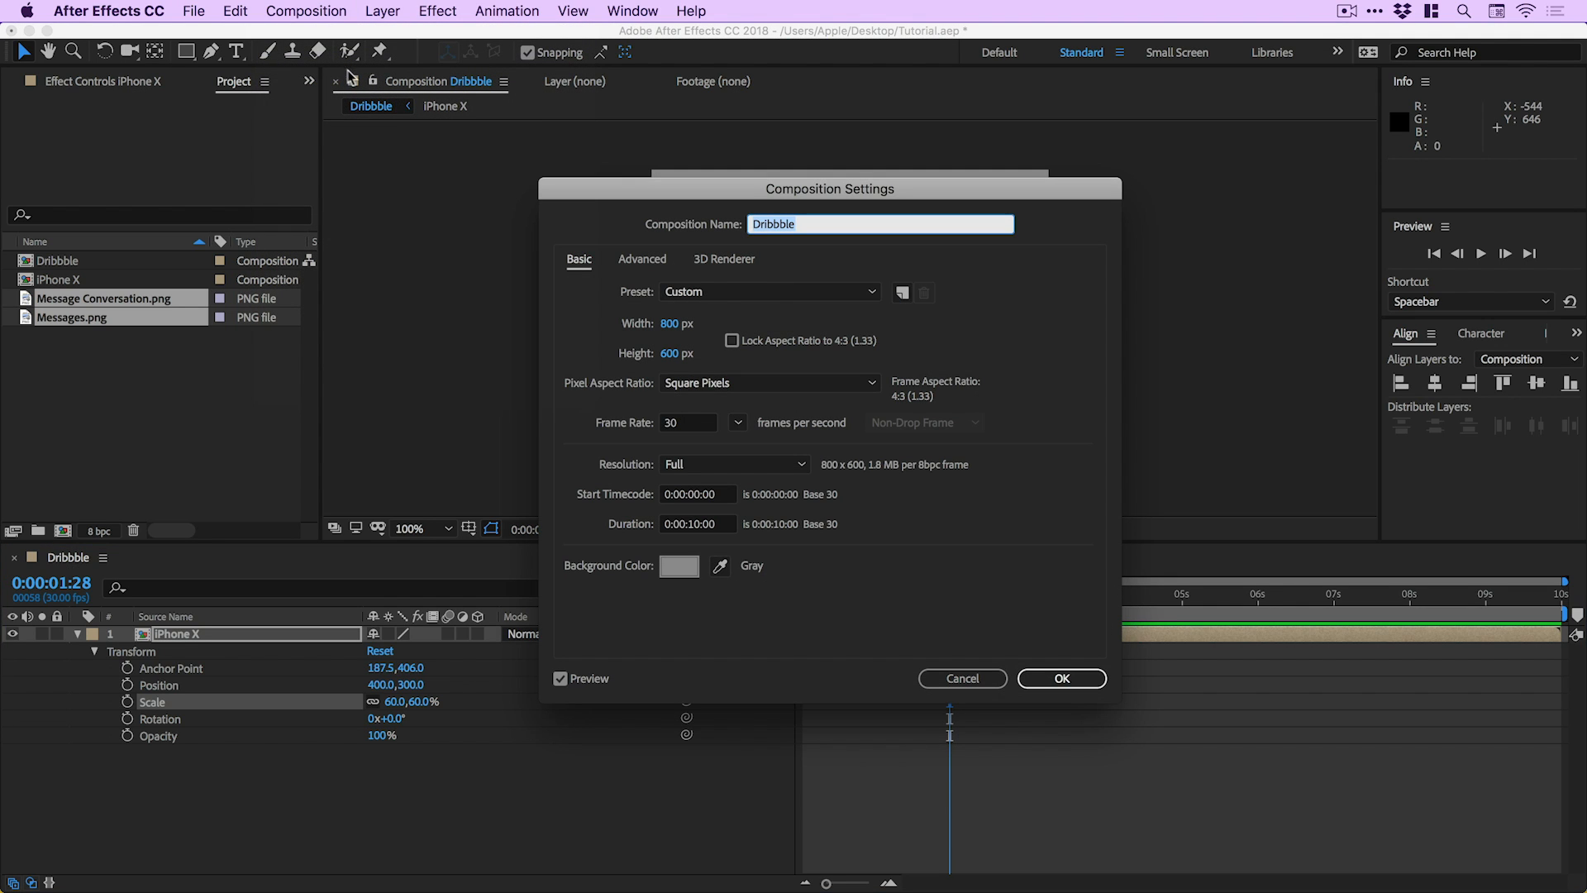
{"action": "left_click_drag", "start_coordinate": [720, 188], "coordinate": [1092, 129]}
{"action": "left_click", "coordinate": [1093, 511]}
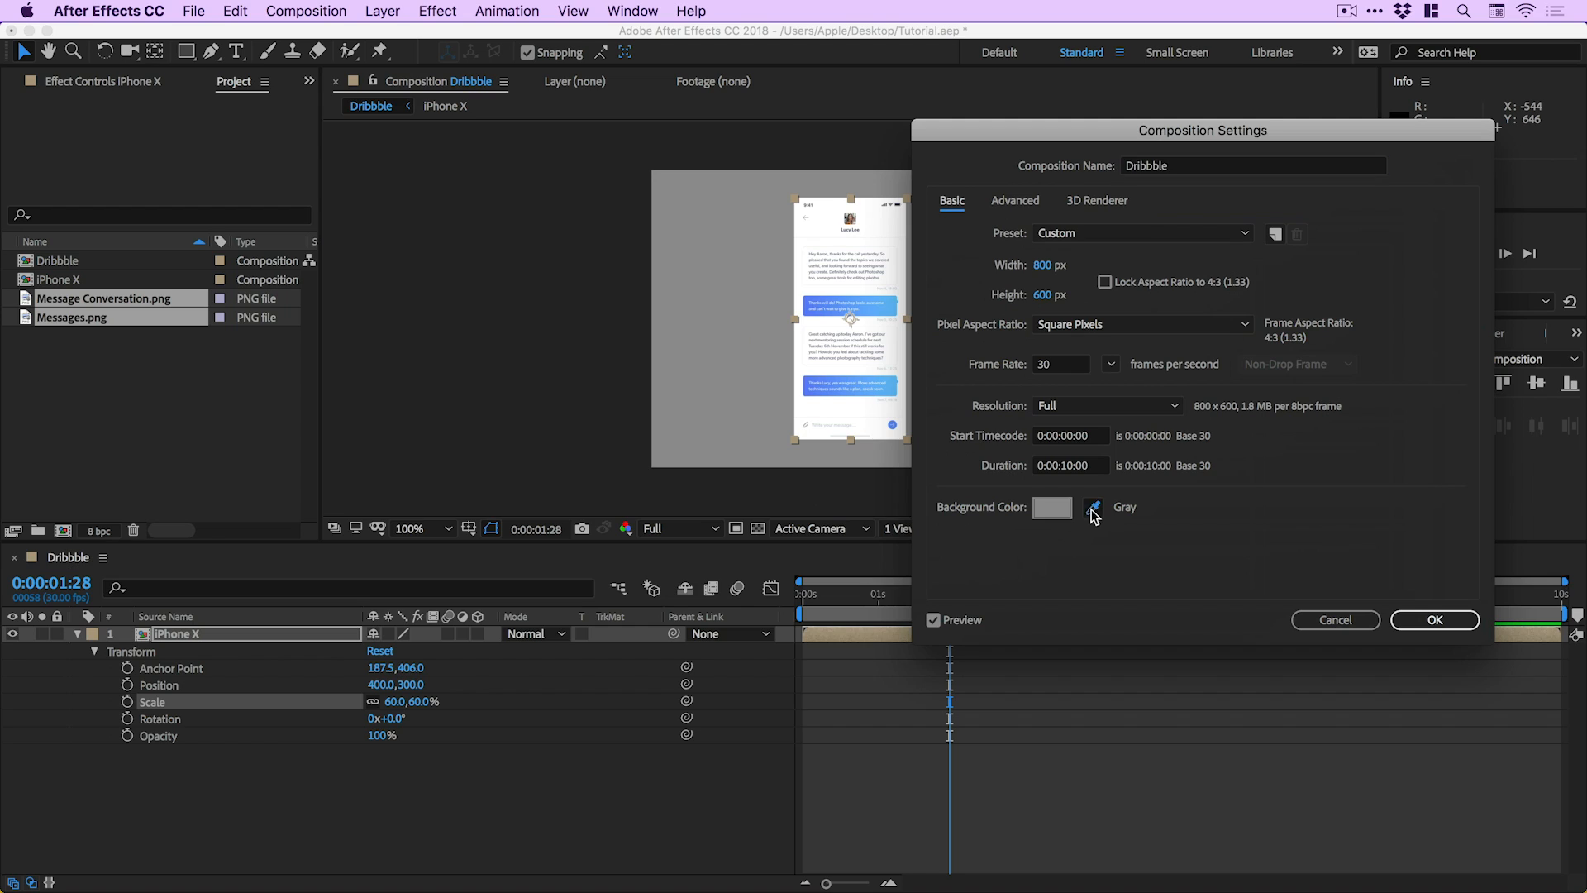
{"action": "left_click", "coordinate": [892, 424]}
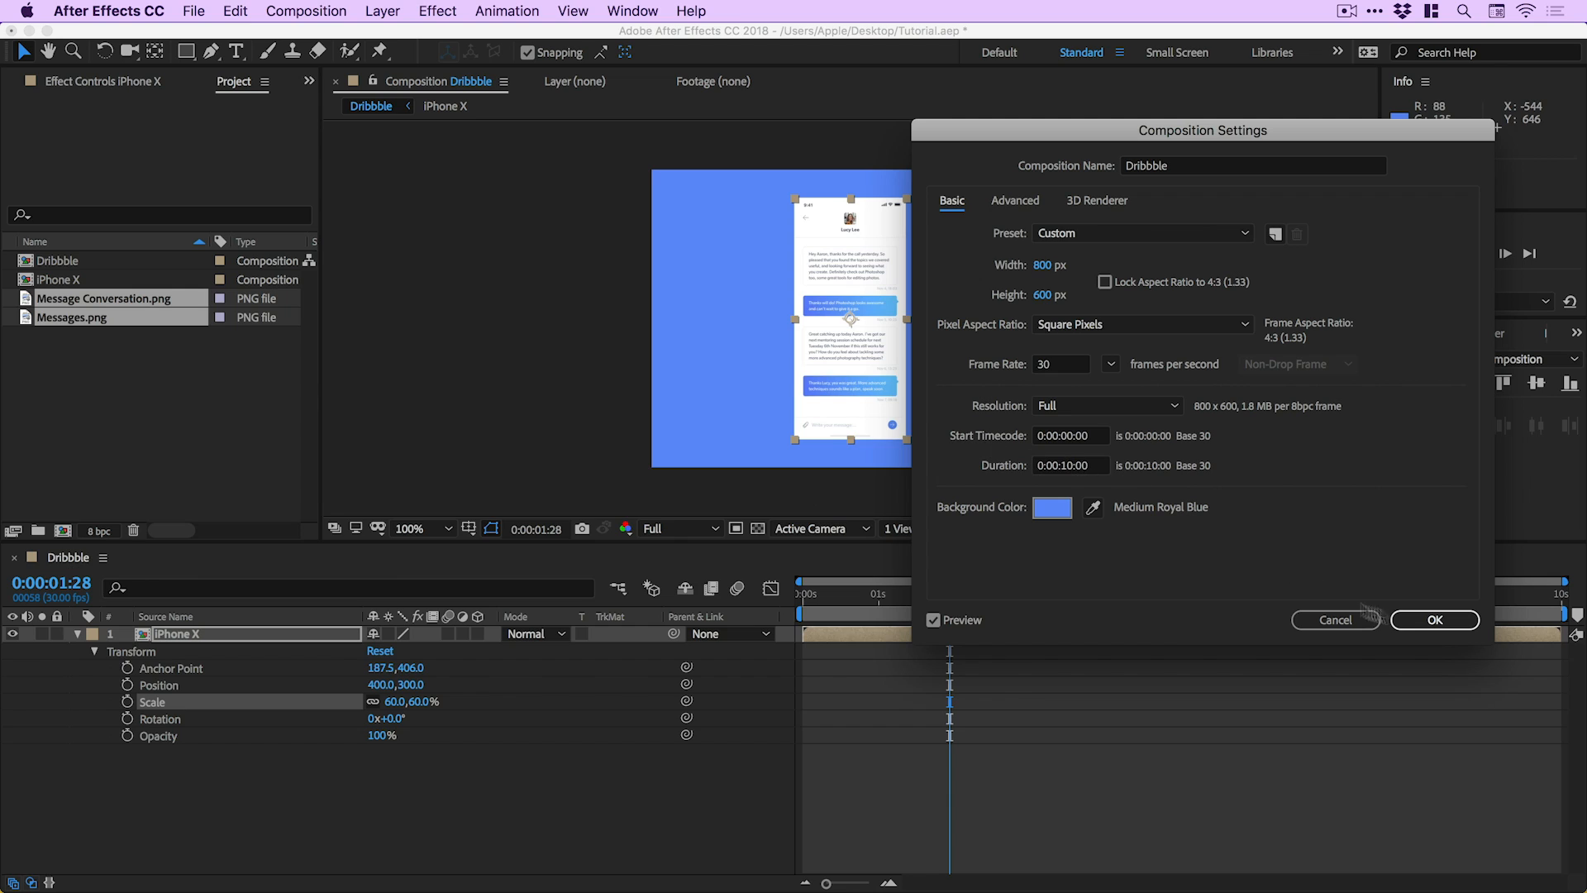
{"action": "left_click", "coordinate": [1455, 626]}
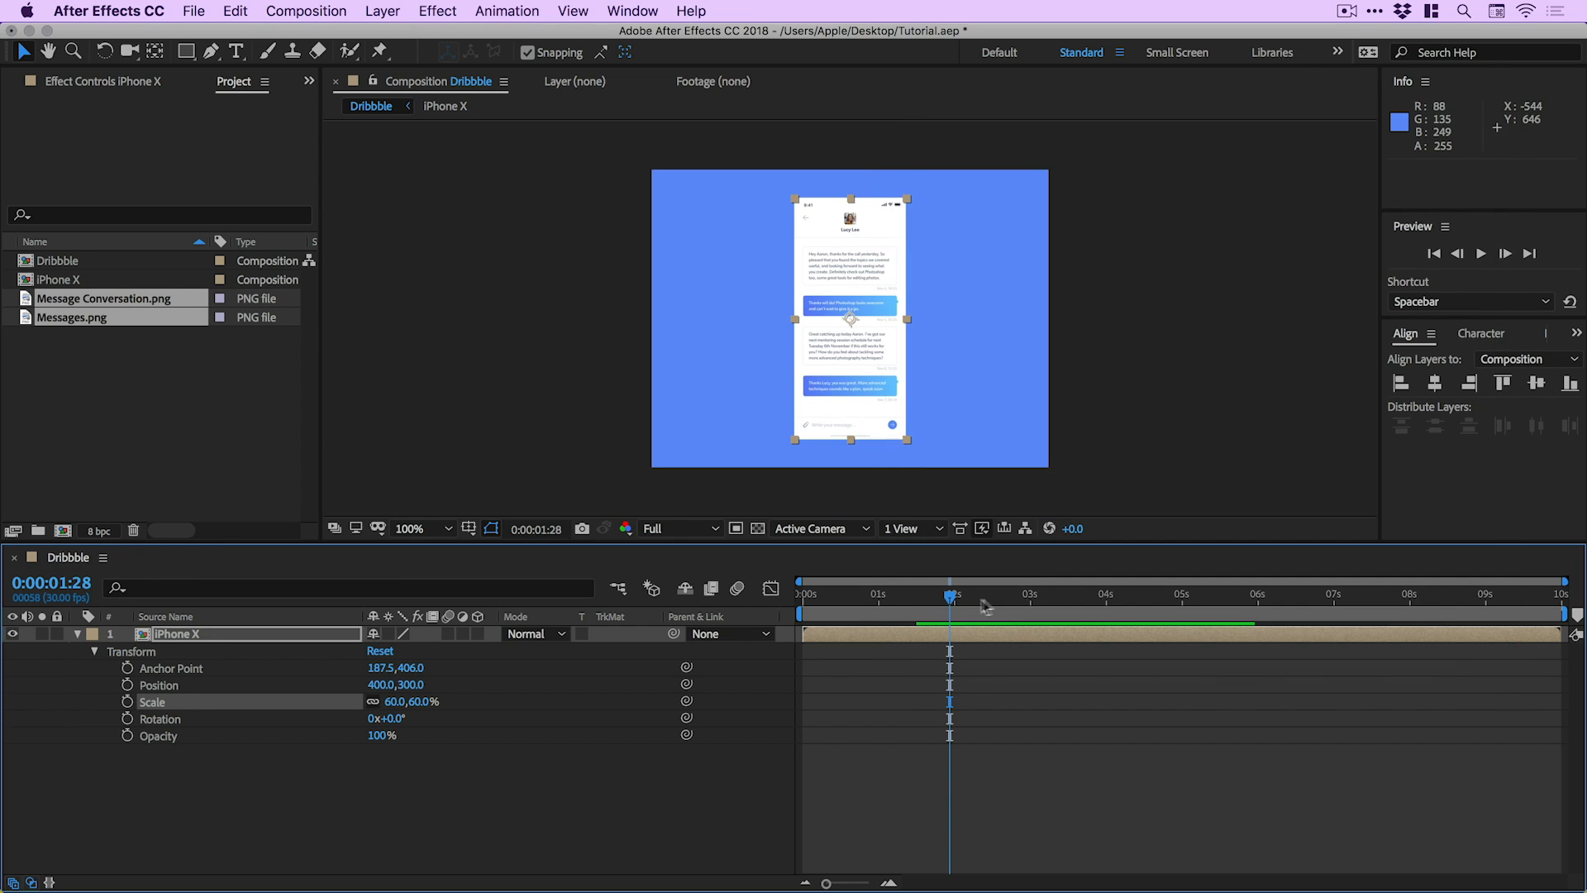
Preview the finished transition against the blue background from the start of the Dribbble composition
{"action": "left_click_drag", "start_coordinate": [994, 597], "coordinate": [799, 603]}
{"action": "left_click", "coordinate": [1128, 319]}
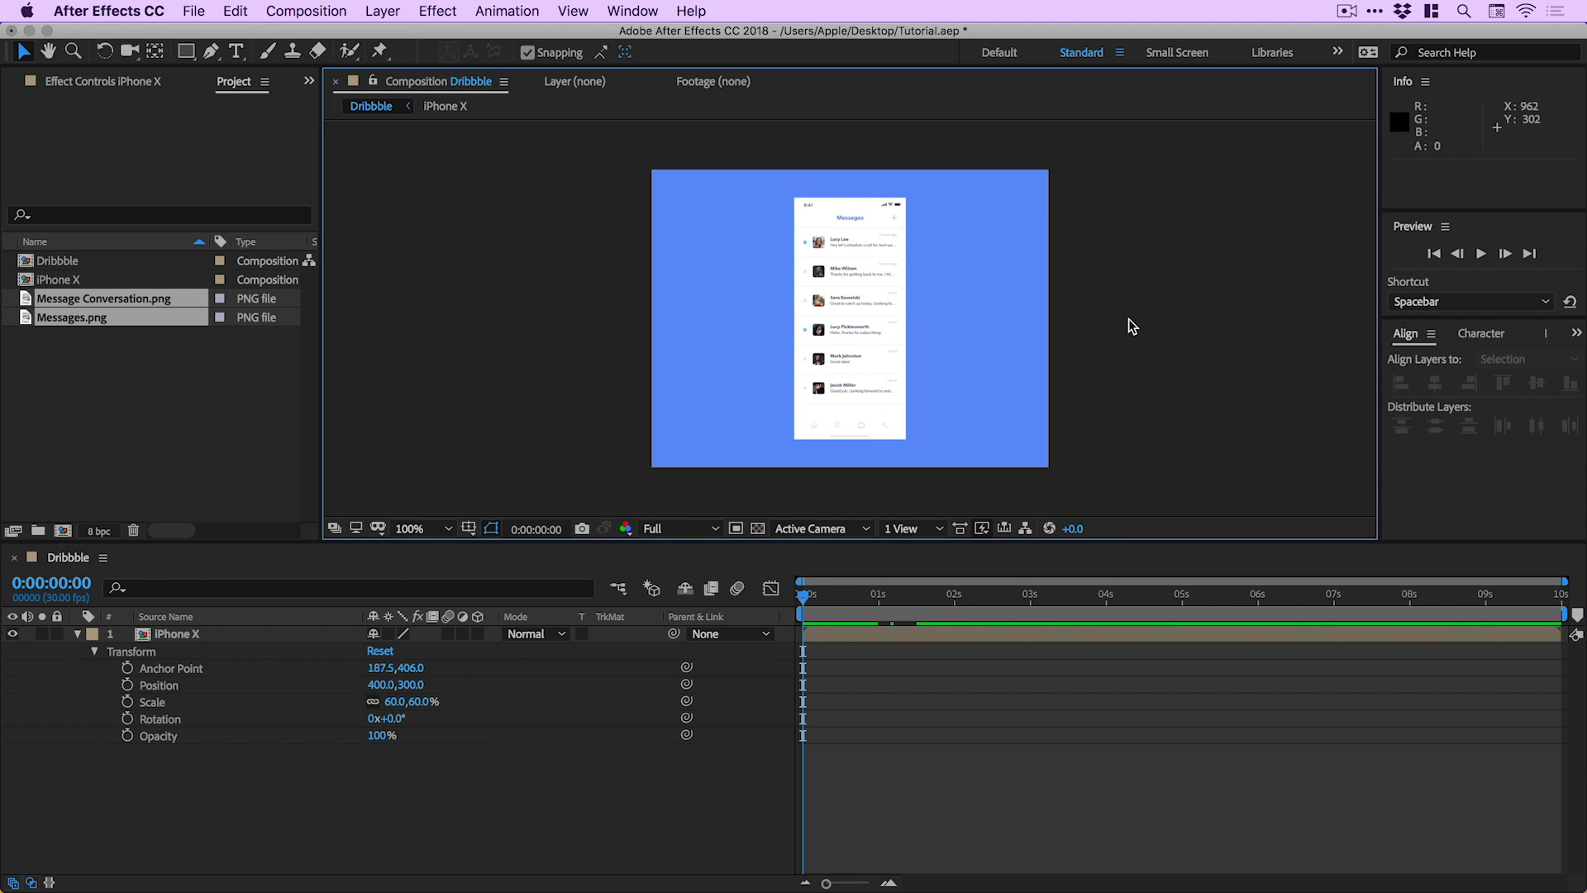
{"action": "key", "text": "space"}
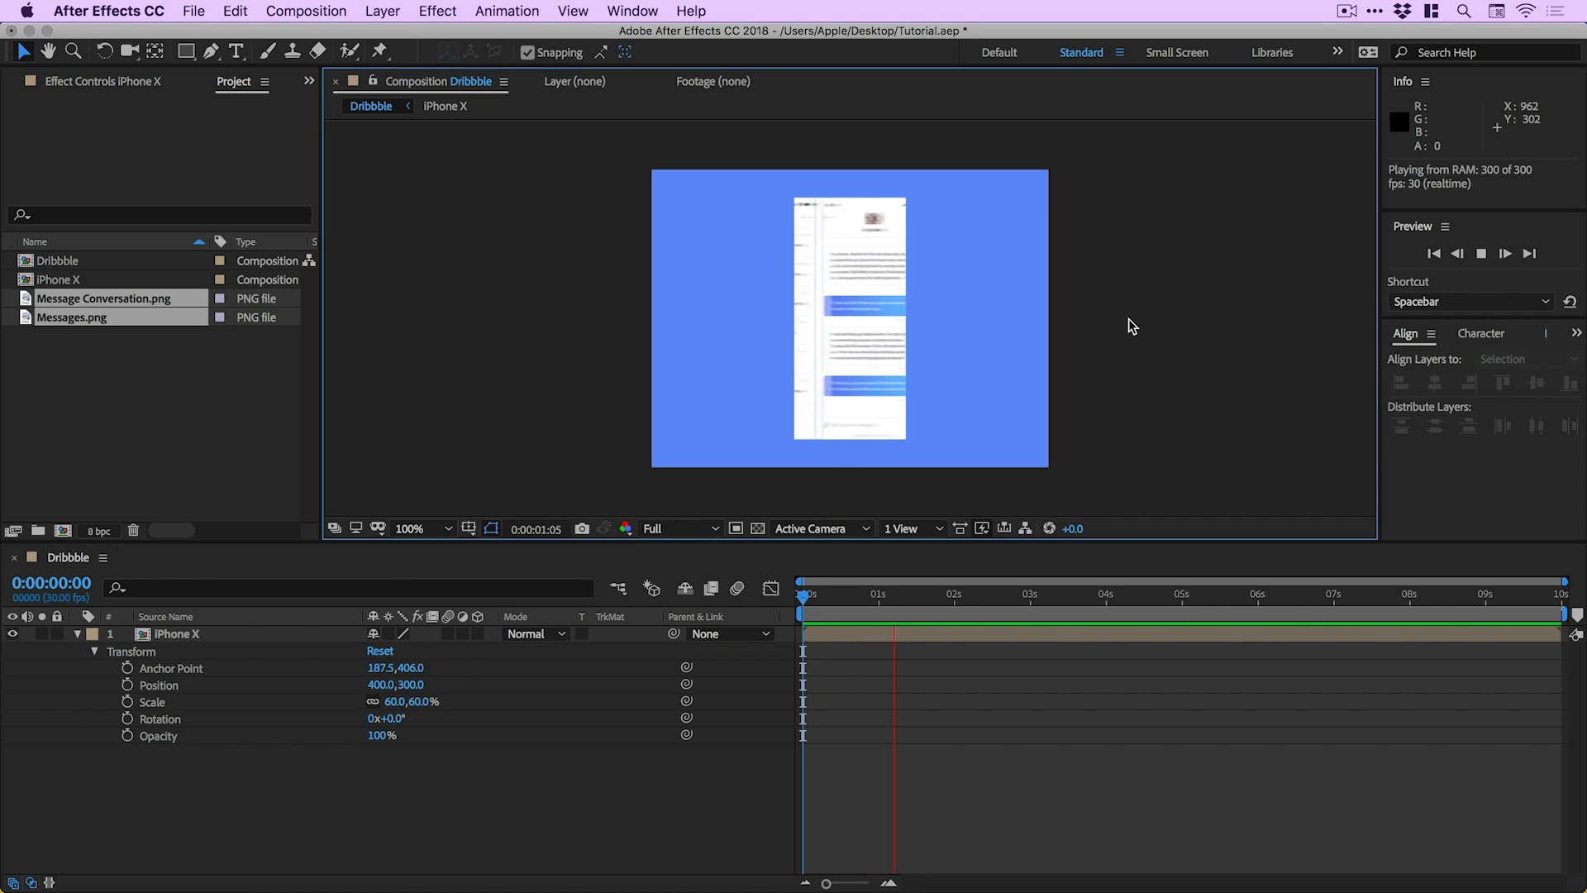
{"action": "key", "text": "space"}
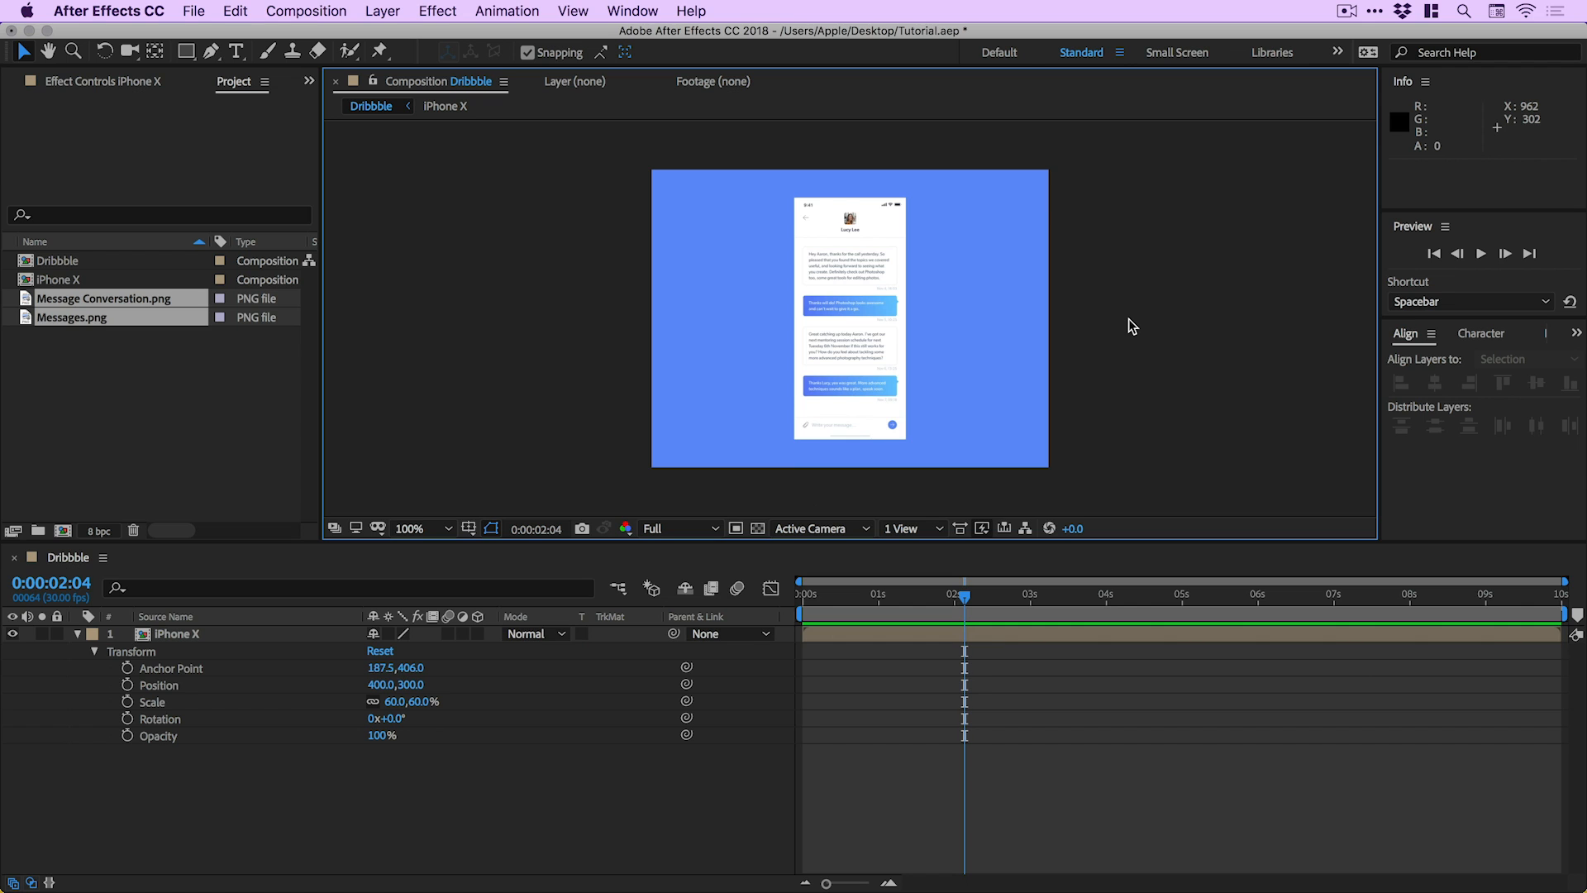